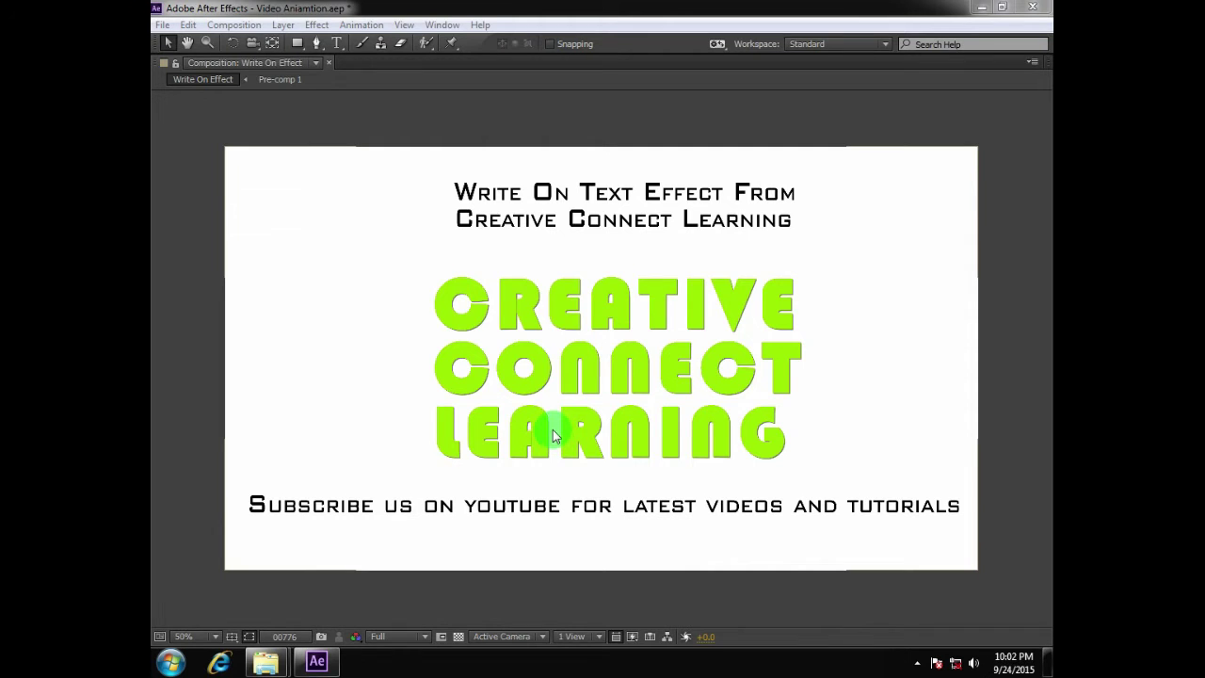
- Create a 1920 x 1080 composition with the HDTV 1080 25 preset at 25 fps and a duration of 1000 frames
key(grave)
scroll(527, 347, down, 2)
key(h)
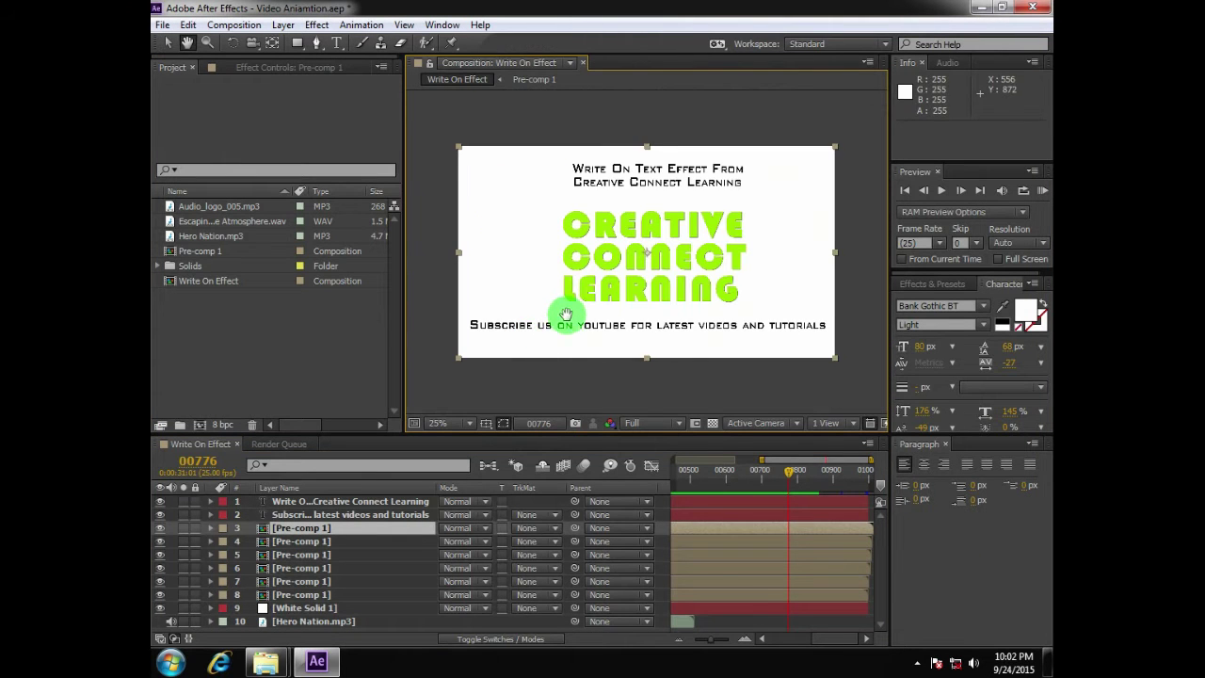
drag(565, 312, 561, 300)
right_click(243, 344)
click(259, 349)
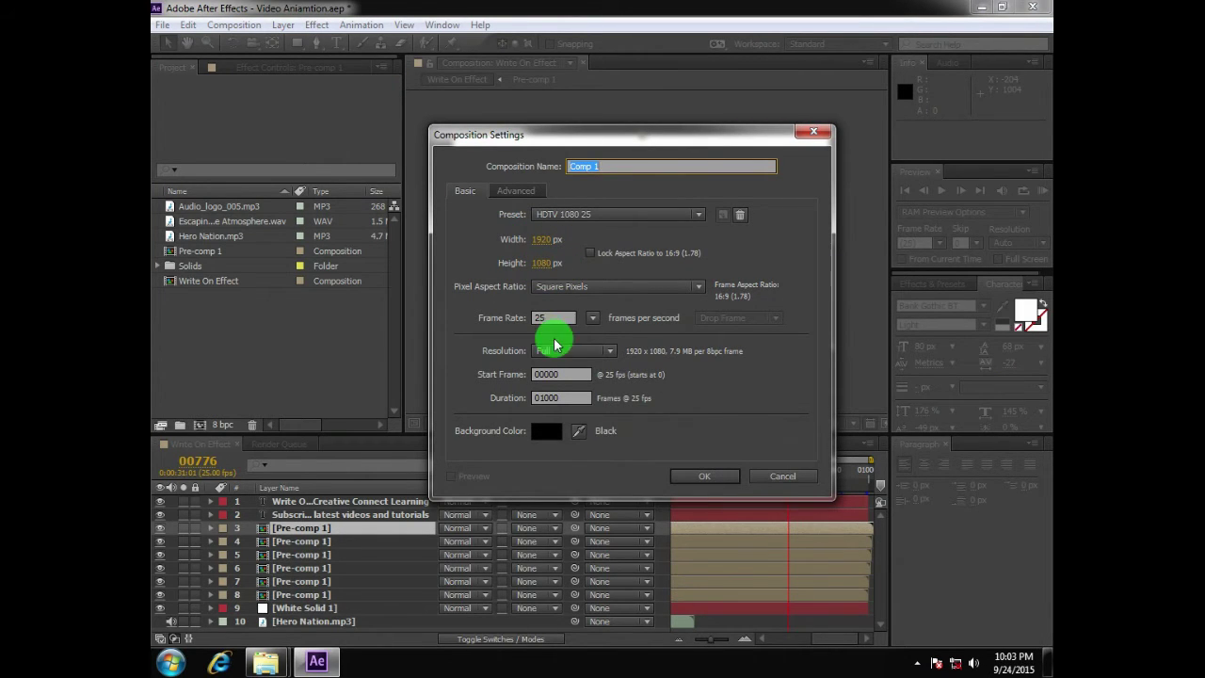
click(559, 319)
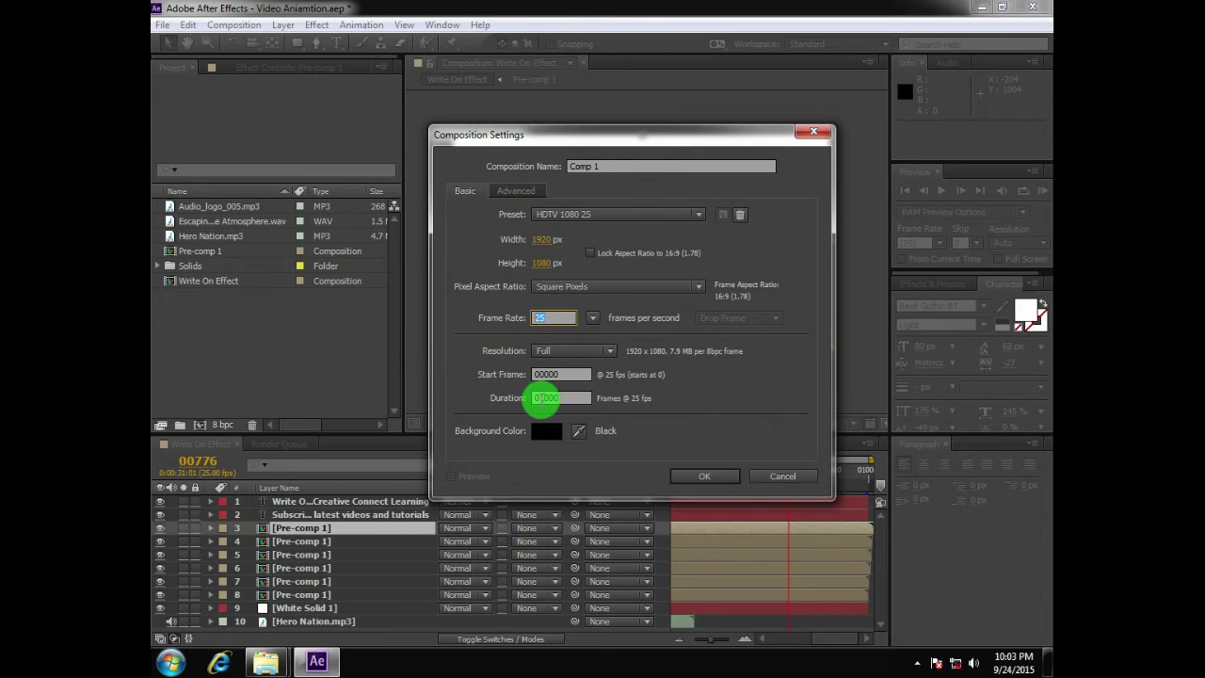
click(708, 477)
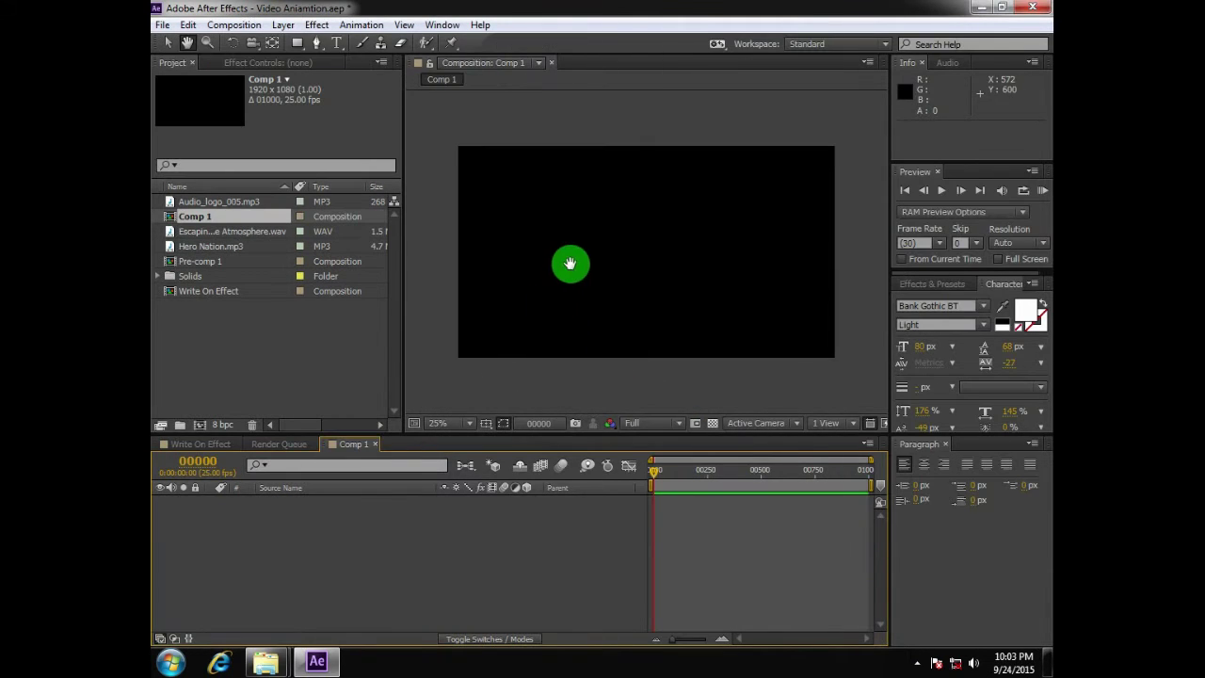
- Add a text layer reading HELLO to the new composition
key(v)
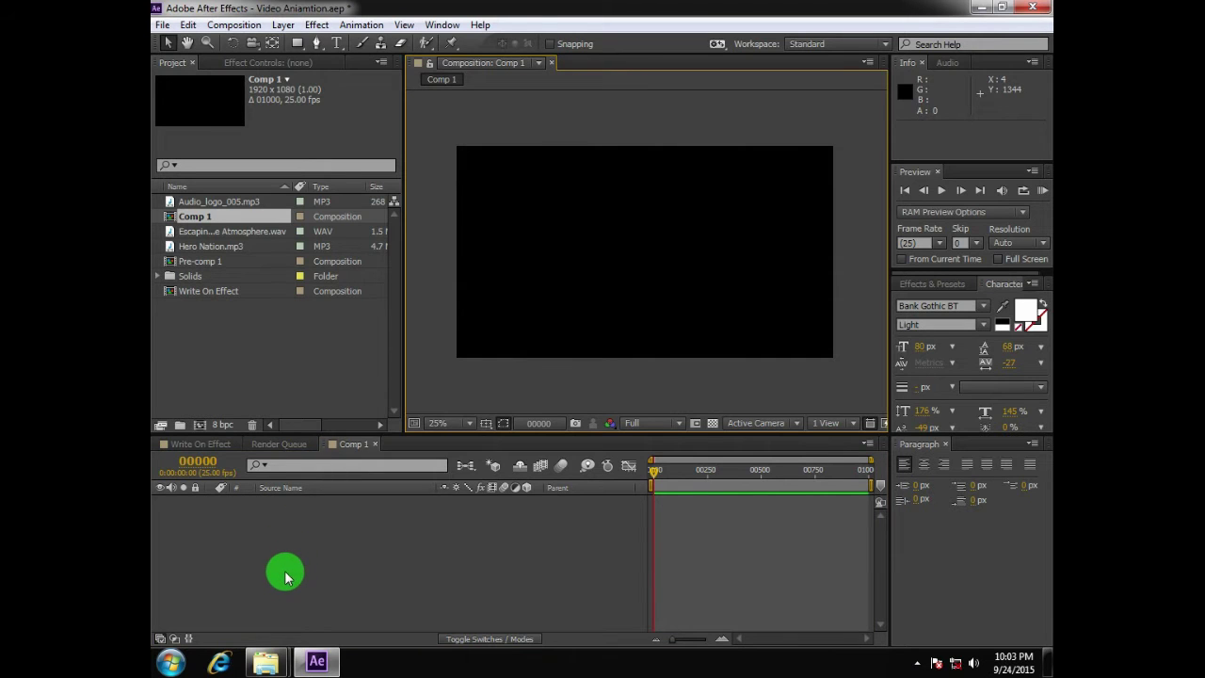
right_click(287, 577)
mouse_move(321, 403)
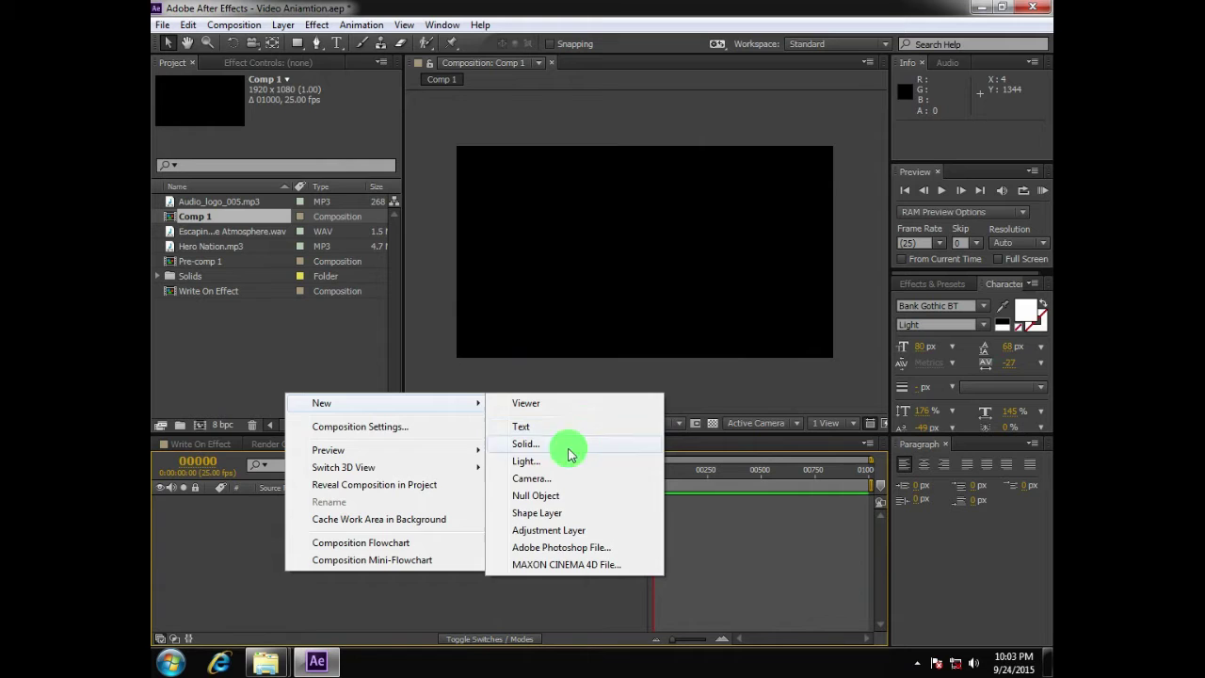
right_click(226, 603)
mouse_move(304, 441)
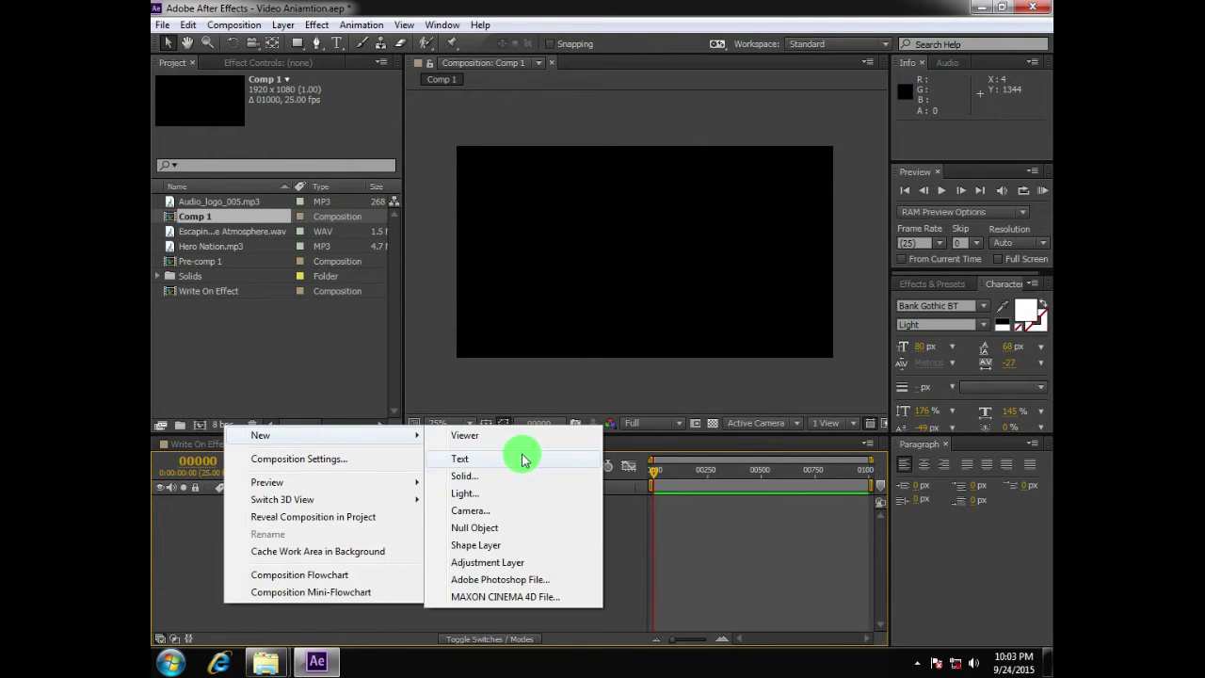
click(517, 455)
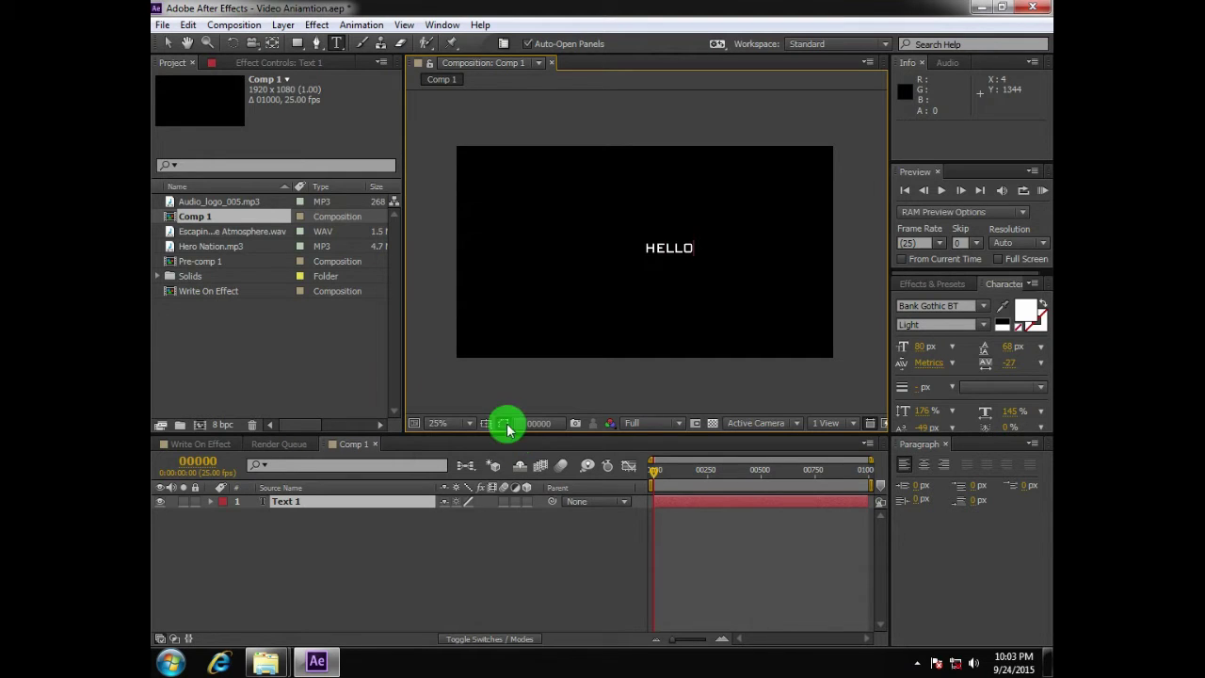
click(363, 601)
- Scale the HELLO text layer up to 510%
click(330, 503)
key(s)
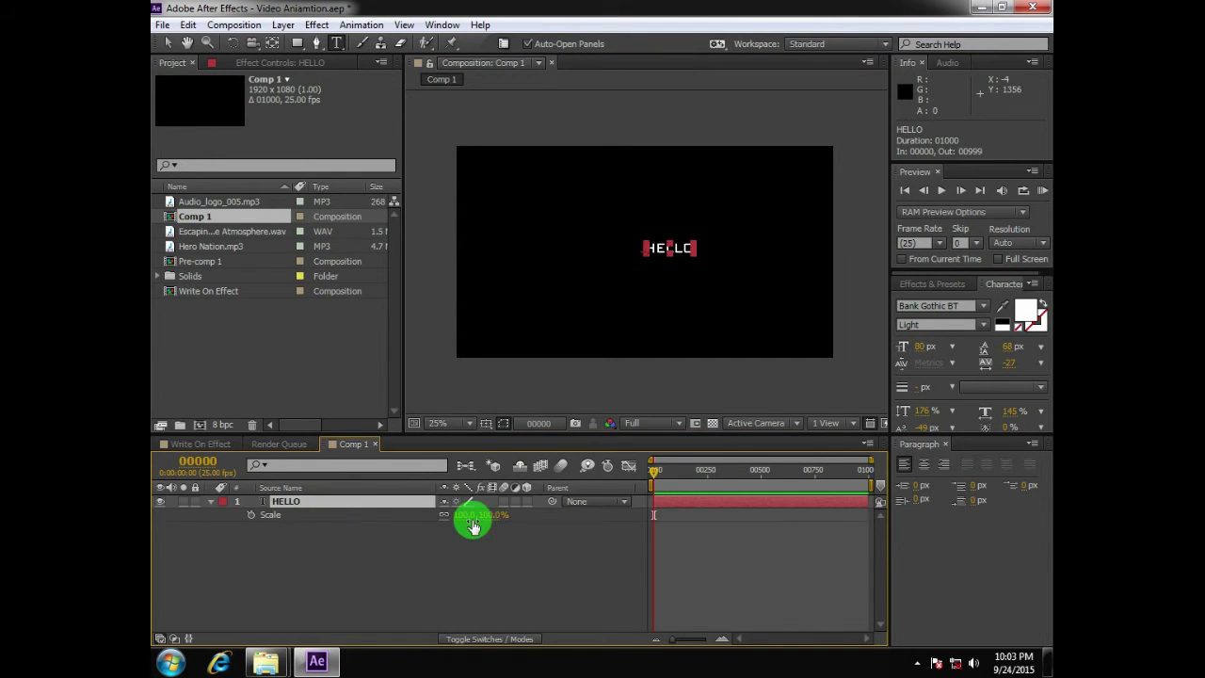
drag(468, 516, 513, 518)
- Move the enlarged HELLO text to the middle of the composition frame
key(grave)
key(grave)
key(grave)
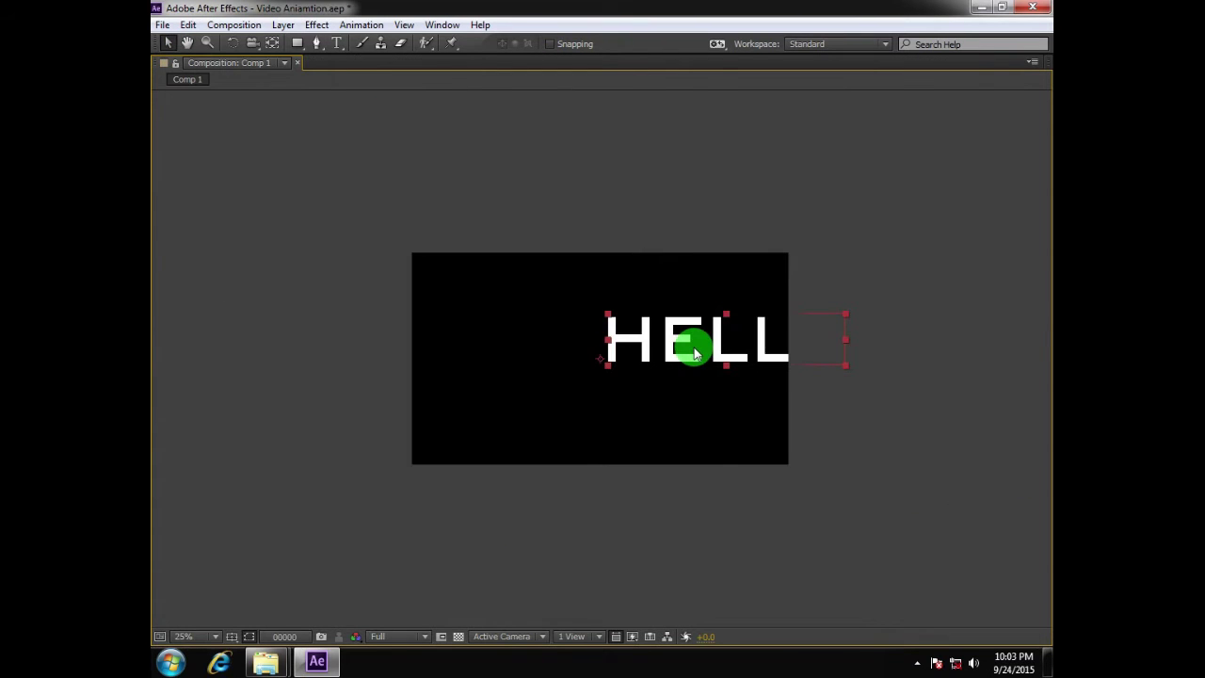
scroll(695, 353, up, 2)
drag(742, 343, 500, 380)
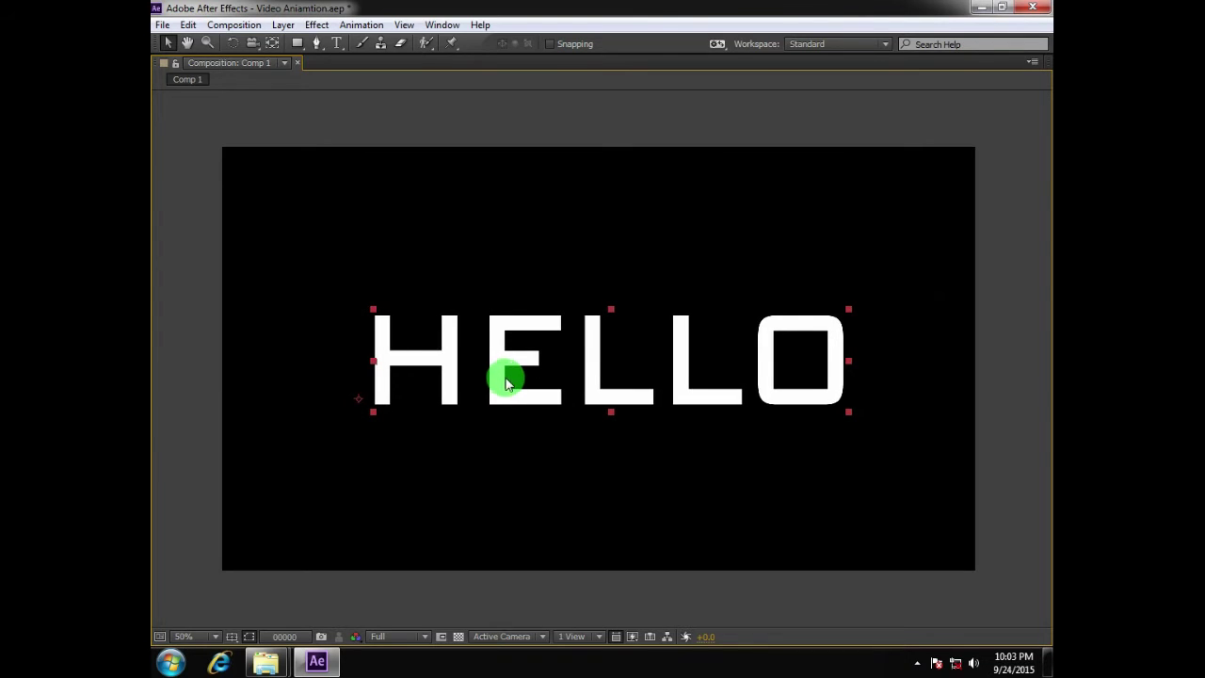
scroll(505, 381, down, 2)
key(grave)
click(339, 517)
click(334, 500)
click(366, 520)
click(365, 502)
key(grave)
key(h)
scroll(596, 311, up, 2)
drag(586, 331, 593, 363)
key(grave)
key(v)
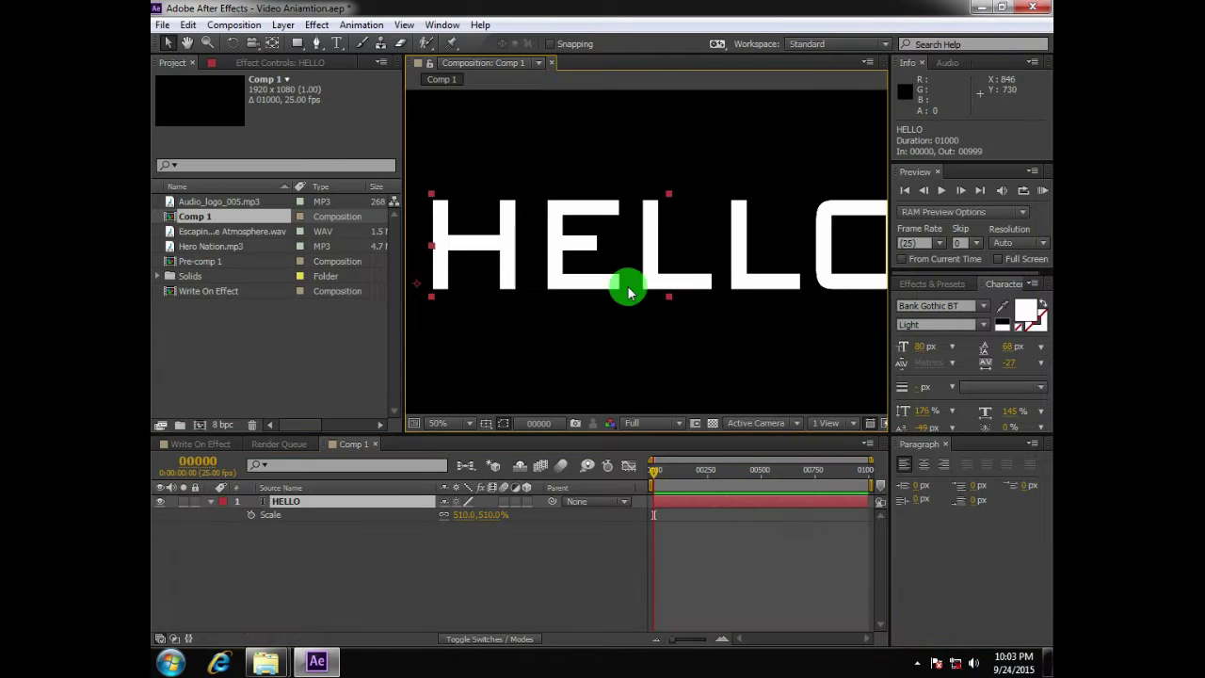
- Add an empty shape layer above the HELLO text layer
click(408, 542)
click(351, 503)
right_click(410, 565)
mouse_move(428, 400)
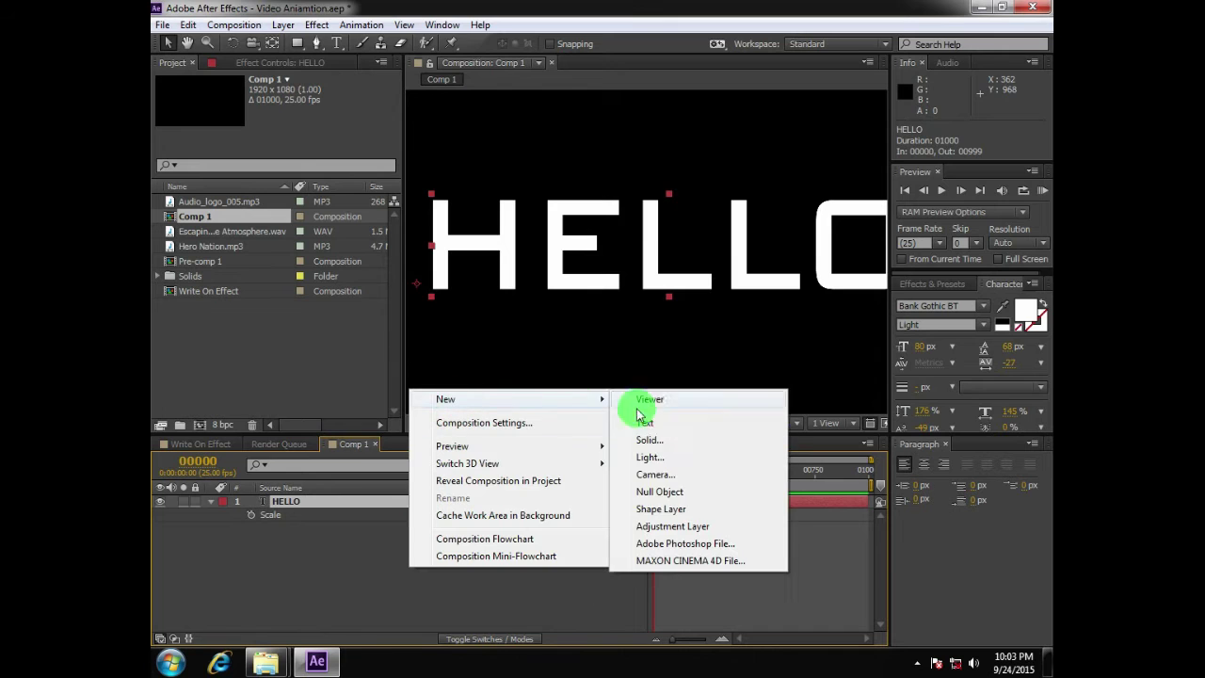
click(664, 510)
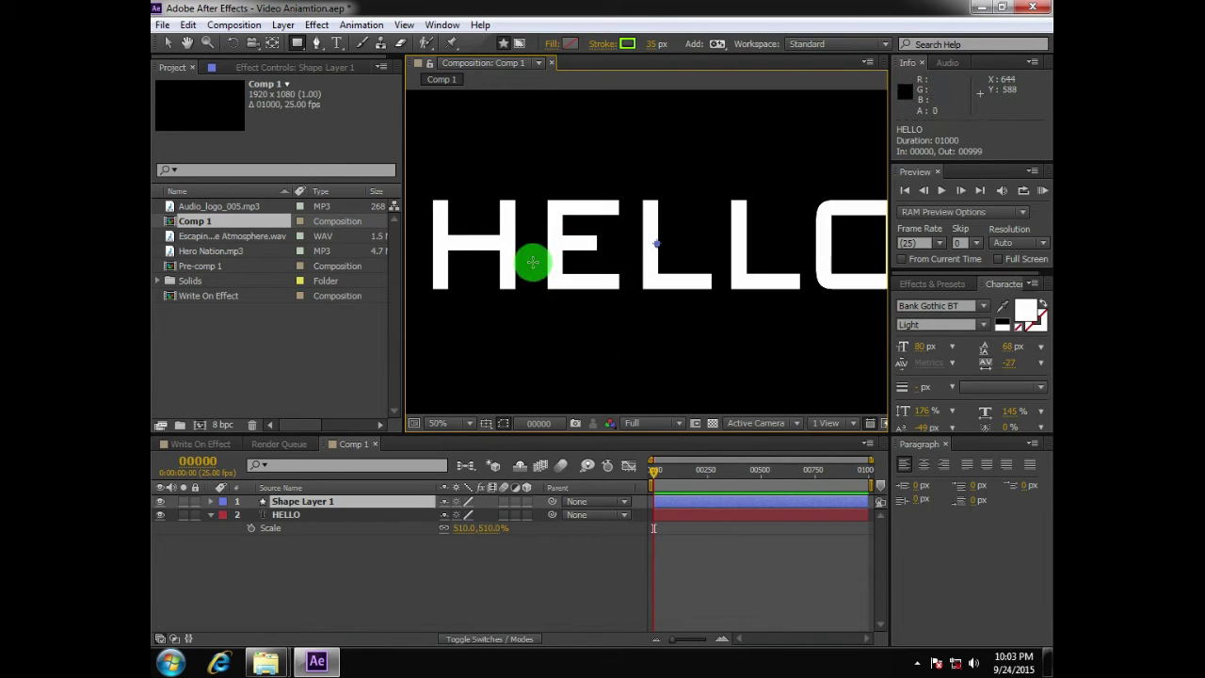
- Set the shape layer's fill to None and its stroke width to 2 px
click(554, 47)
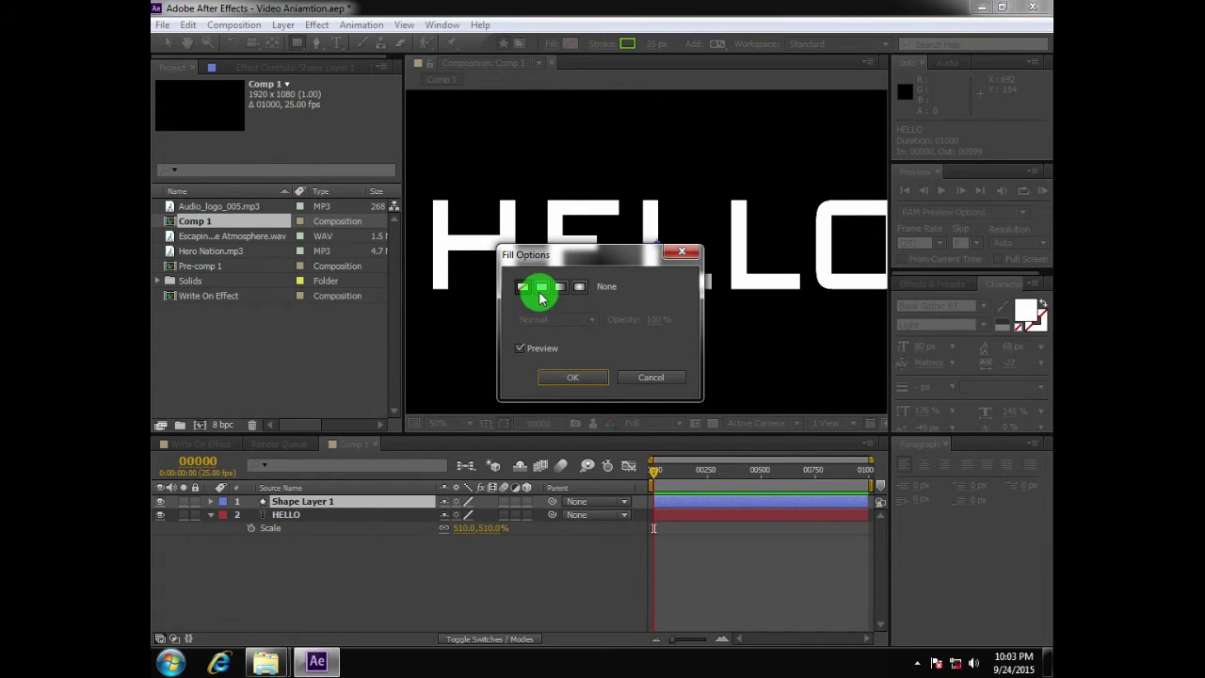
click(573, 378)
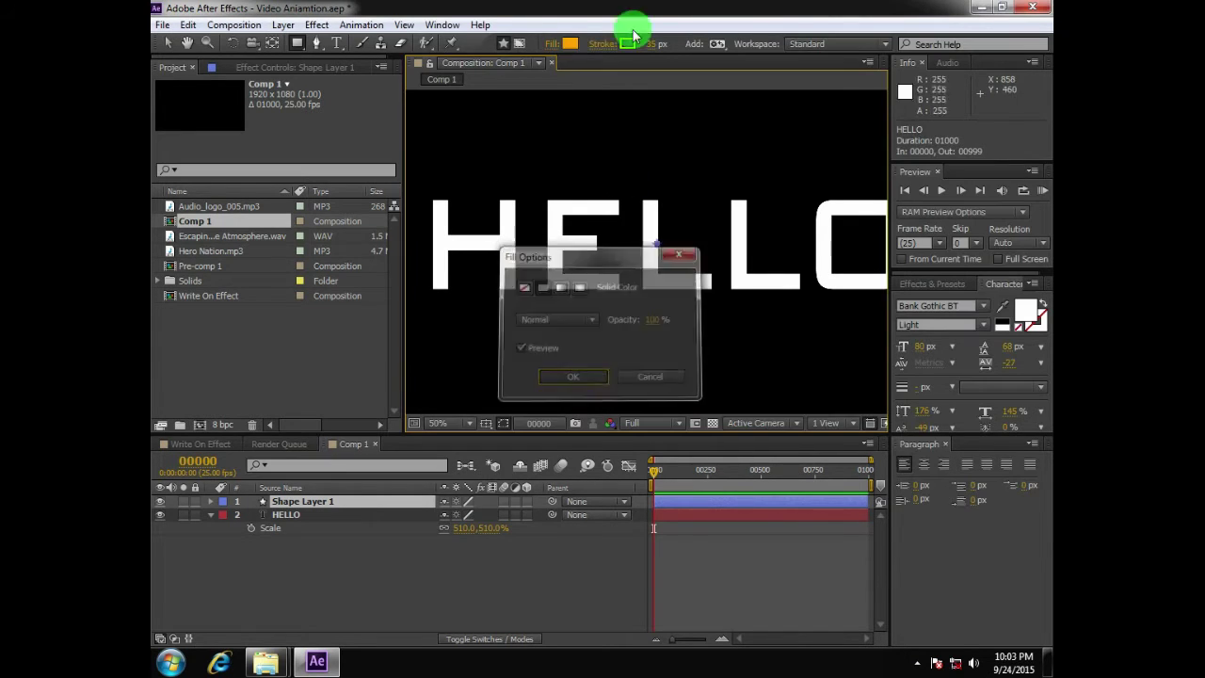
click(552, 43)
click(523, 290)
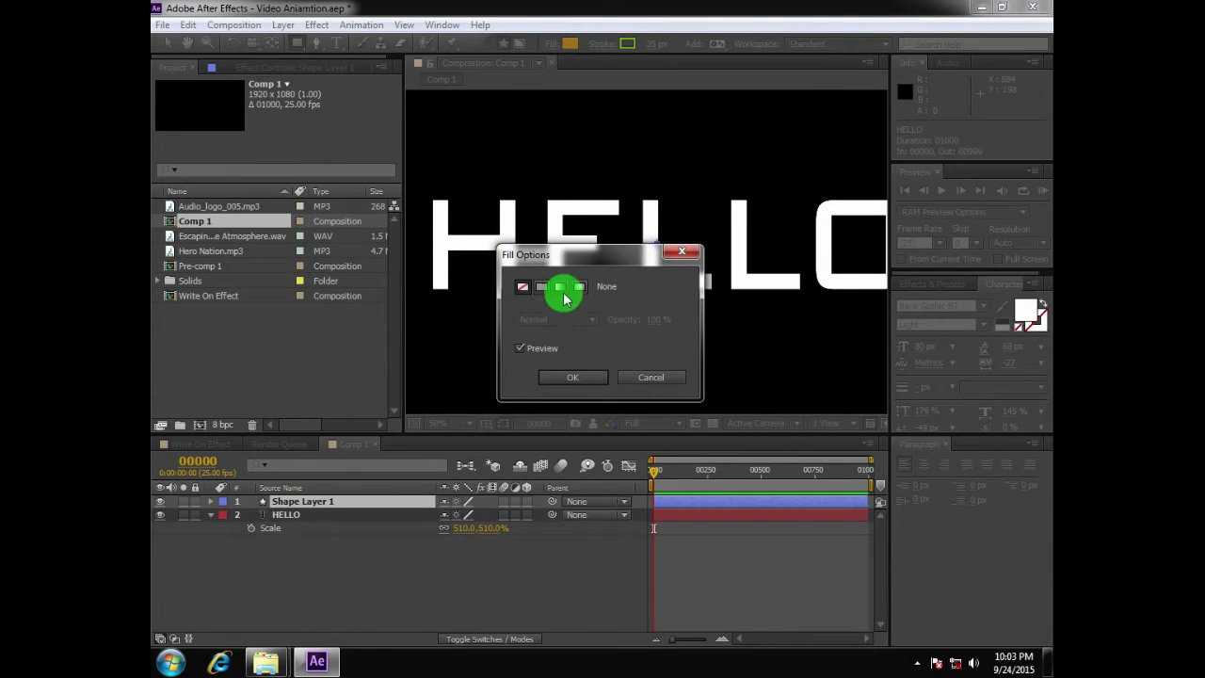
click(580, 377)
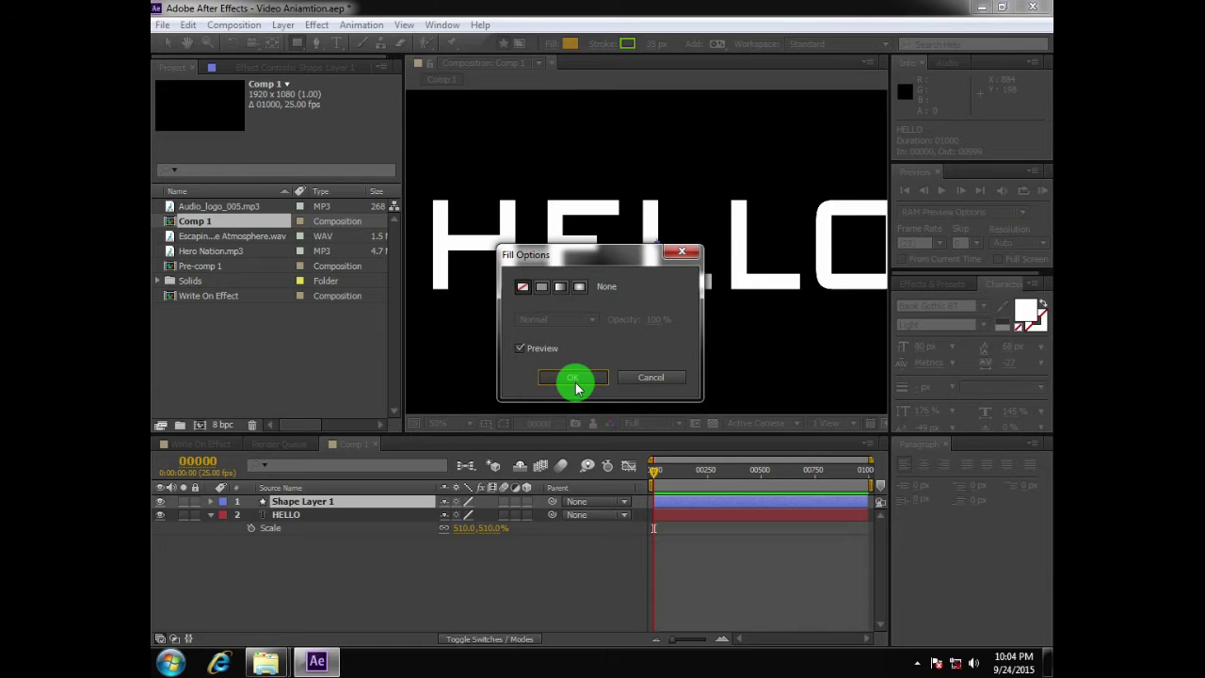
click(330, 504)
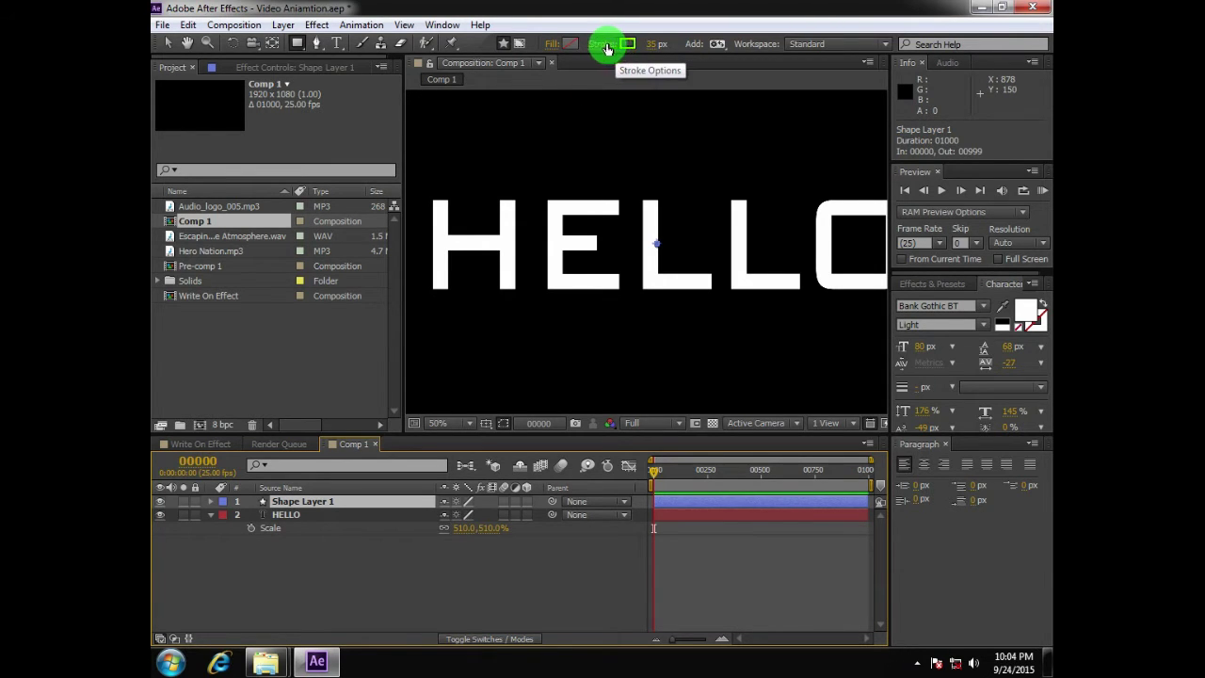
click(656, 47)
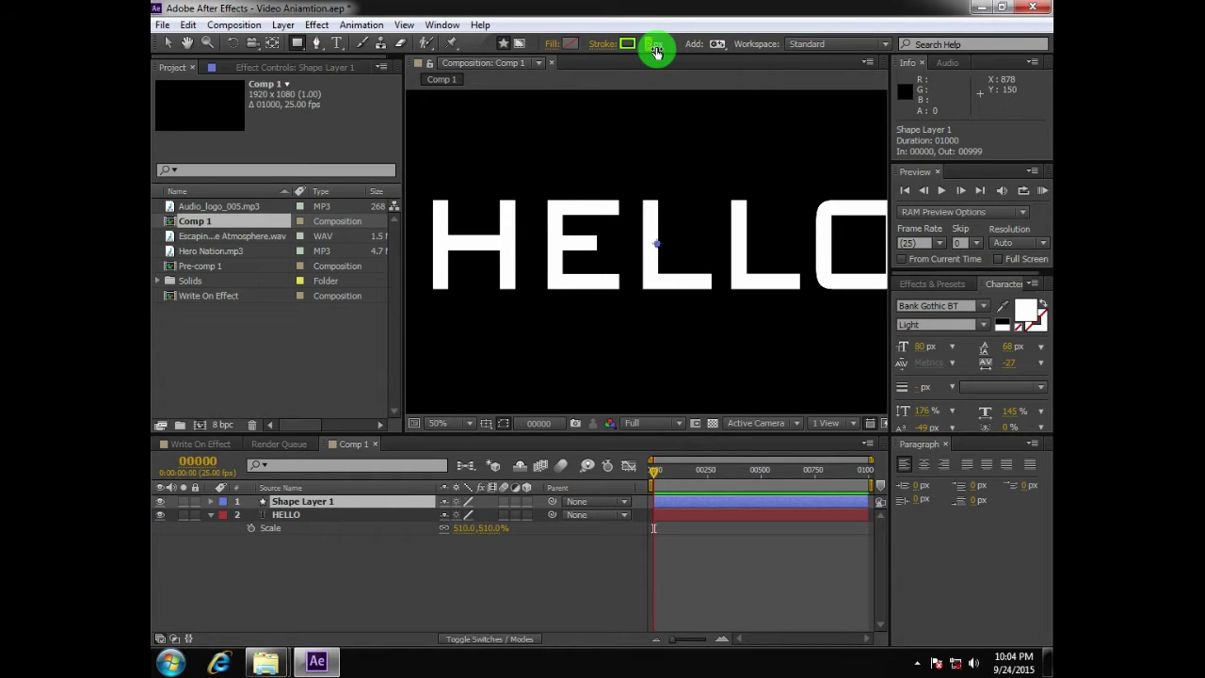
text(2)
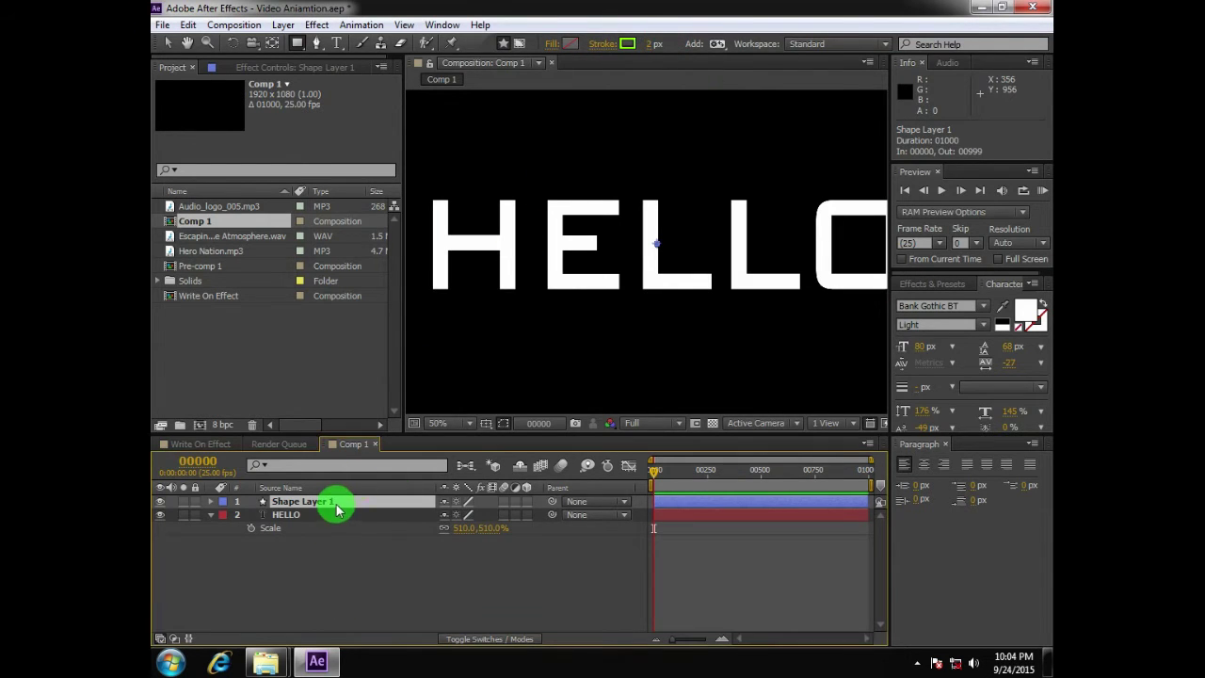
- Rename the shape layer to H
click(336, 510)
key(grave)
scroll(484, 319, up, 1)
key(space)
drag(288, 301, 571, 323)
scroll(562, 313, up, 1)
key(grave)
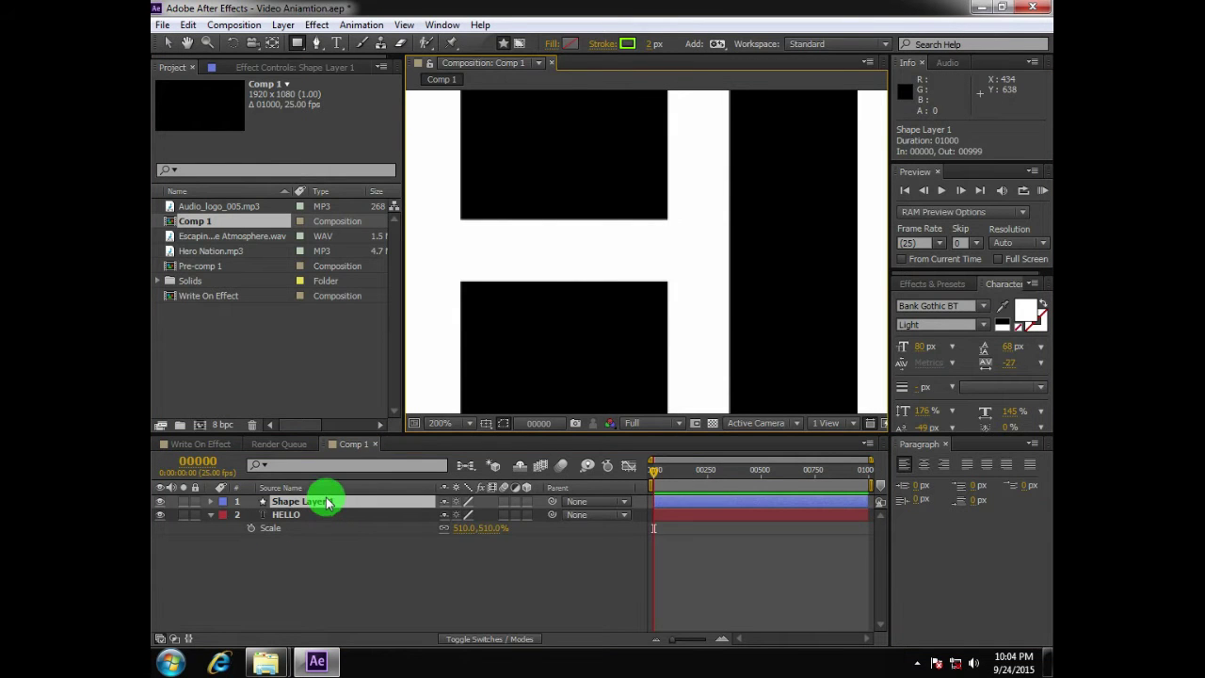
click(404, 561)
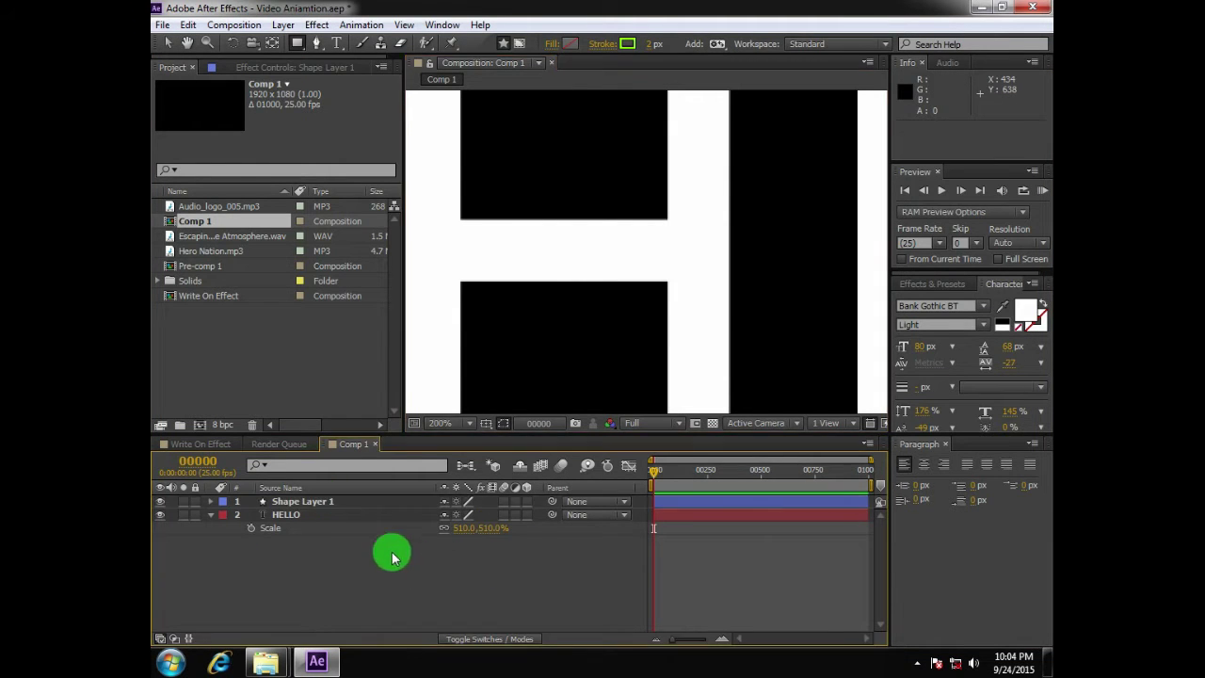
click(349, 504)
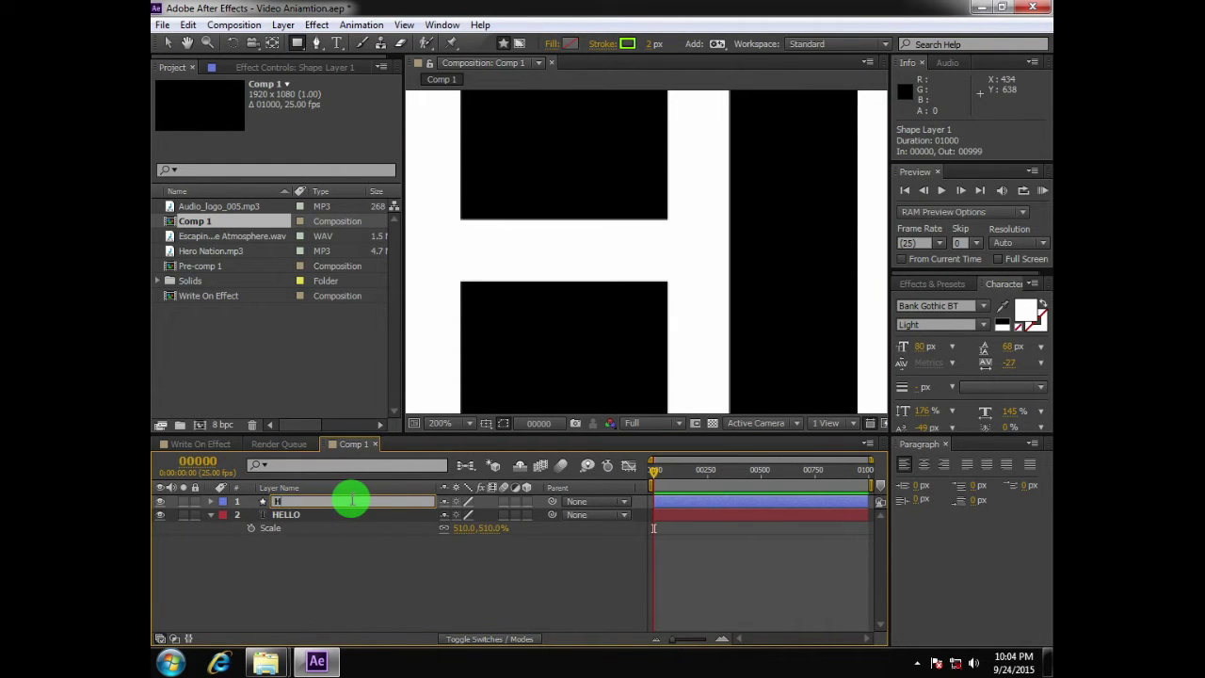
click(352, 501)
text(H)
click(387, 569)
- Draw a vertical Pen path on layer H down the centre of the letter H's left stem, from top edge to bottom edge
click(332, 501)
scroll(641, 276, down, 1)
drag(562, 290, 591, 320)
drag(597, 269, 541, 245)
key(grave)
drag(541, 349, 456, 335)
click(317, 43)
scroll(433, 354, up, 1)
mouse_move(277, 305)
mouse_down()
mouse_move(604, 344)
mouse_move(565, 331)
mouse_up()
key(g)
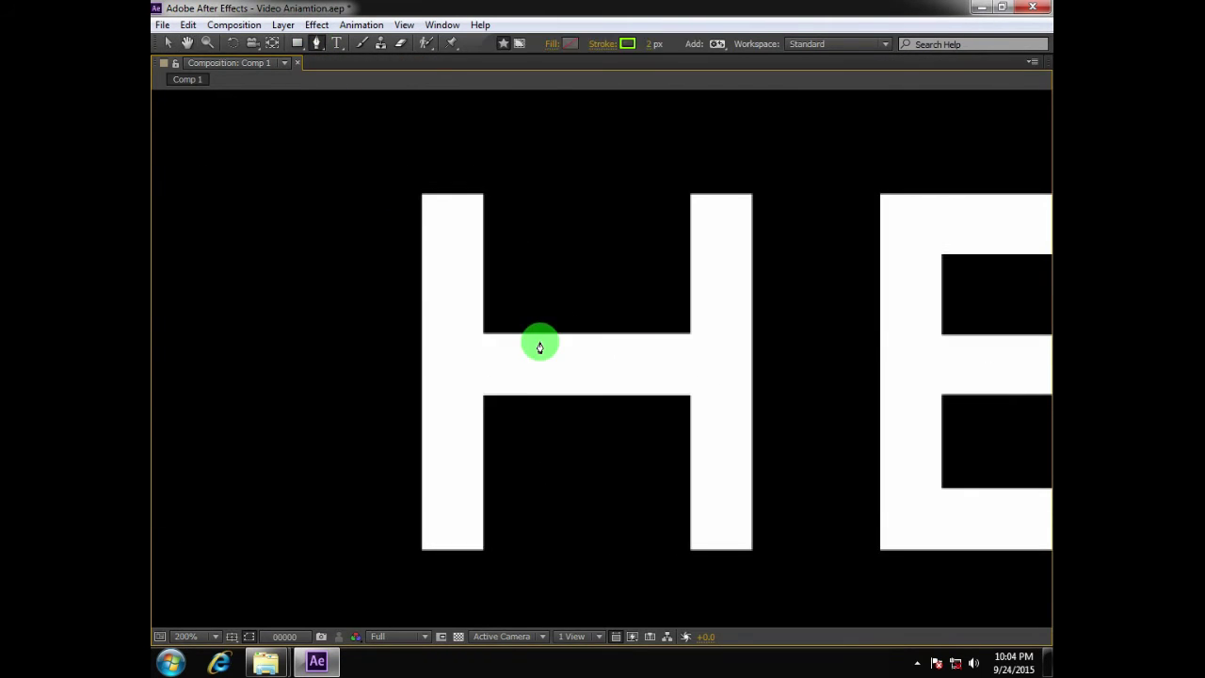
click(449, 194)
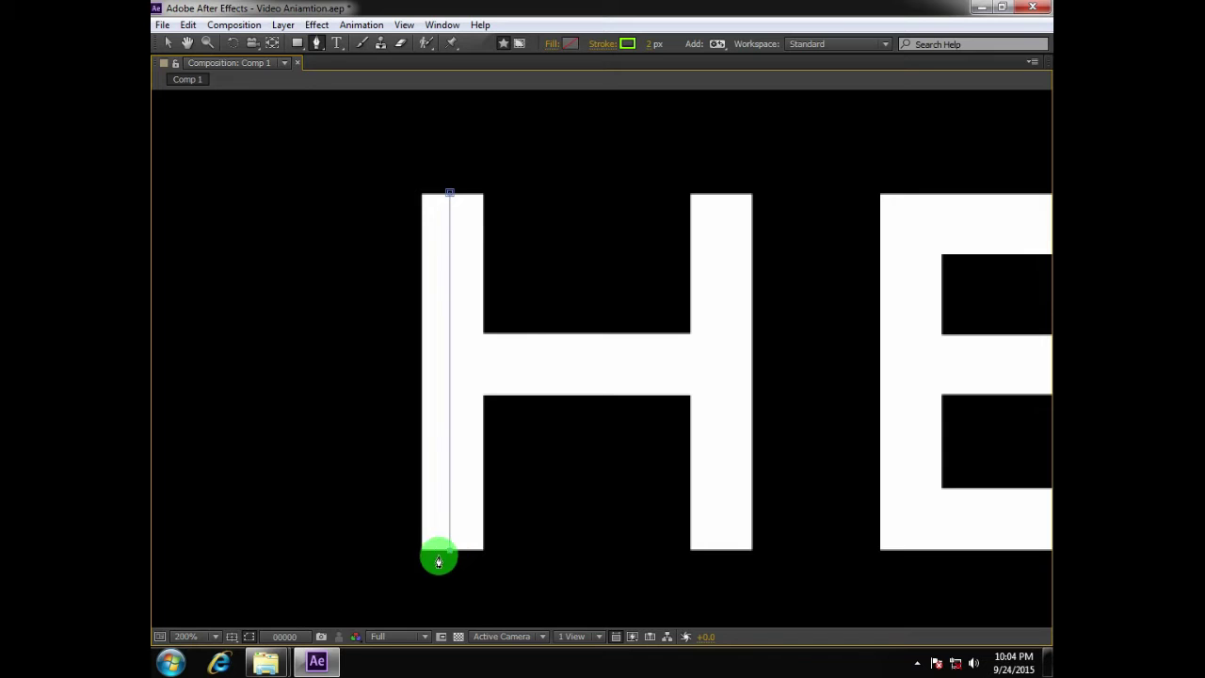
- Set the stroke width of the path to 42 px so it covers the left stem of the H
click(168, 42)
click(681, 74)
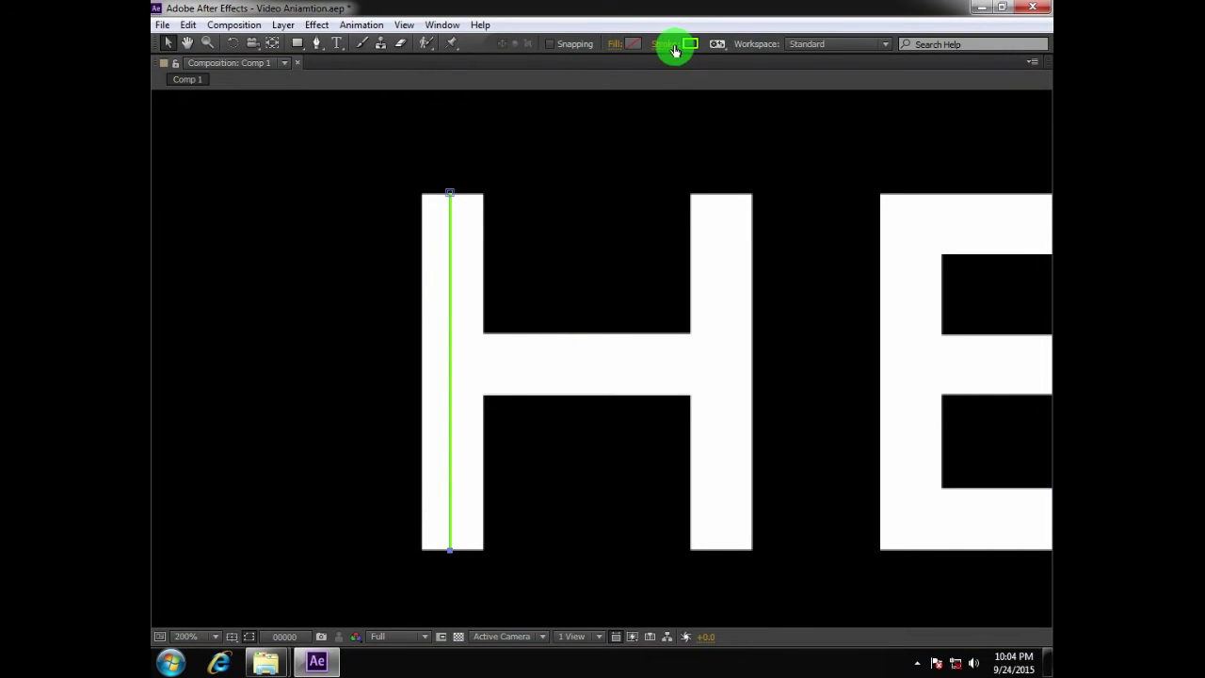
click(316, 43)
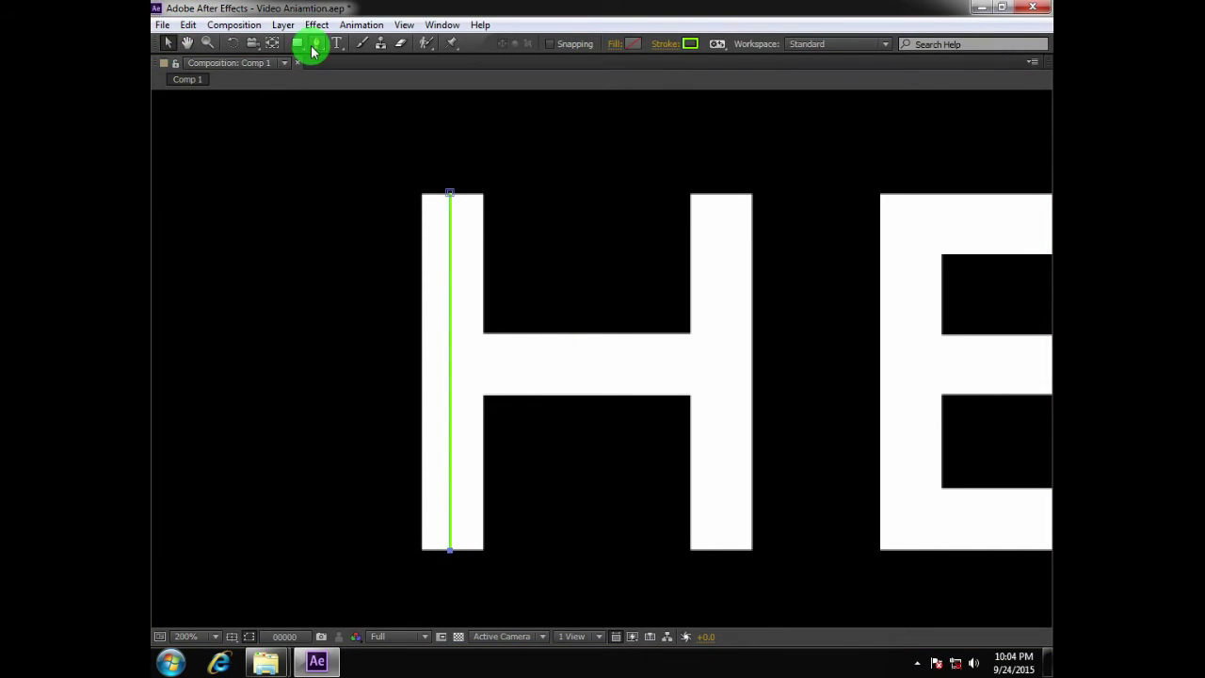
drag(654, 45, 682, 45)
scroll(492, 299, down, 1)
drag(520, 299, 447, 270)
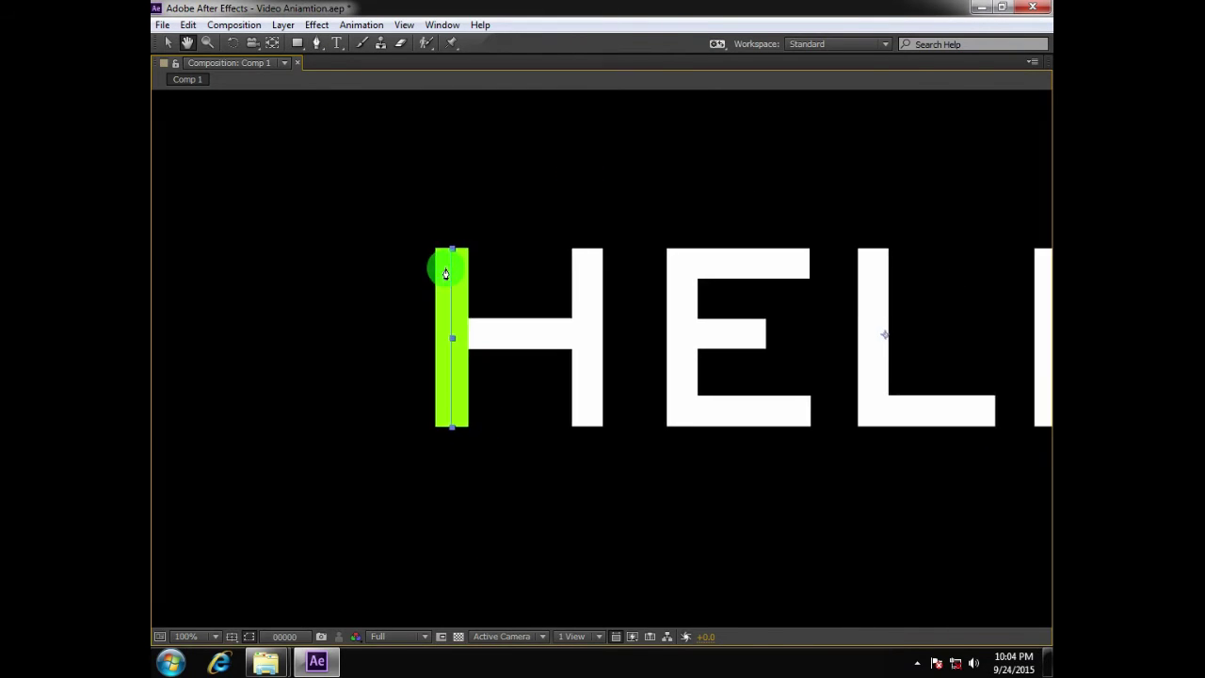
- Draw a separate horizontal Pen path on layer H along the crossbar, from the left stem to the right stem
key(grave)
click(283, 576)
click(291, 502)
key(grave)
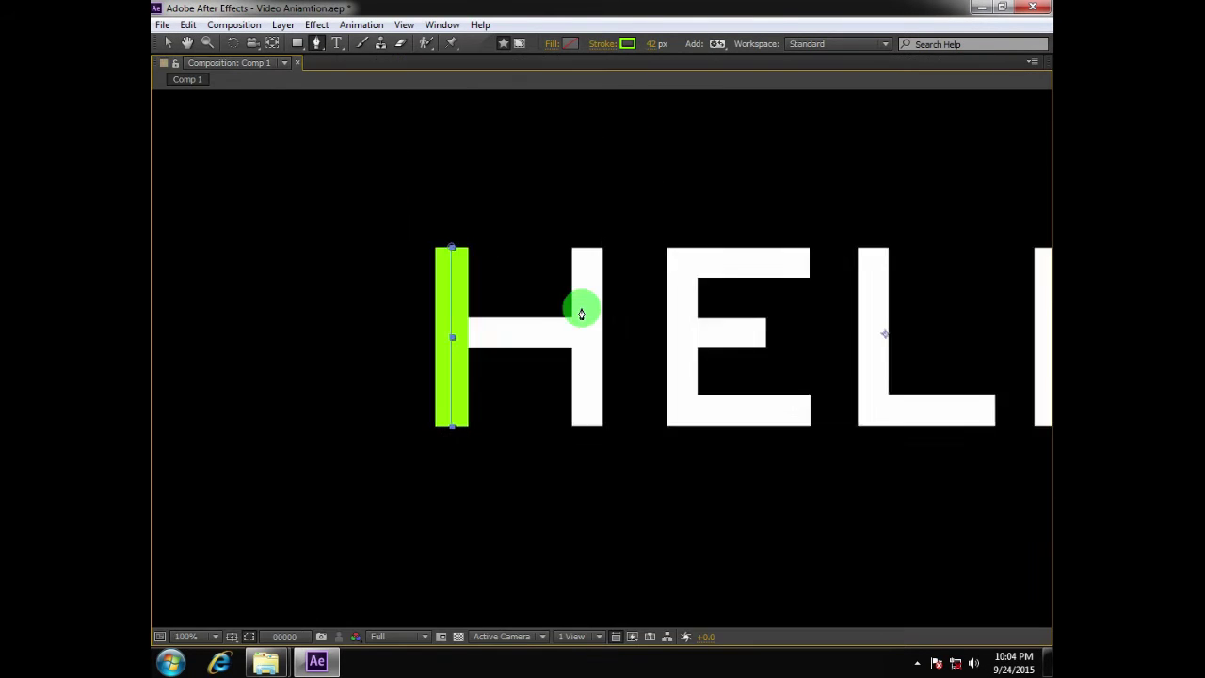
scroll(581, 312, up, 1)
key(space)
drag(314, 317, 429, 368)
scroll(470, 339, up, 1)
key(g)
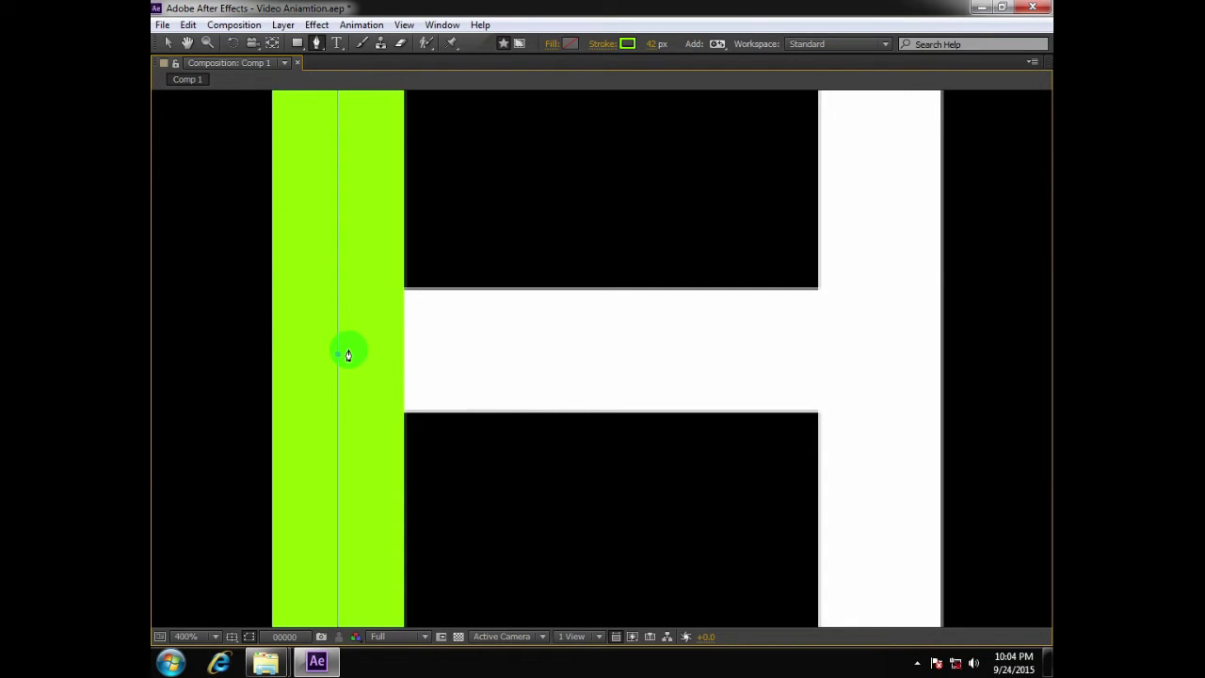
click(841, 353)
scroll(603, 352, down, 1)
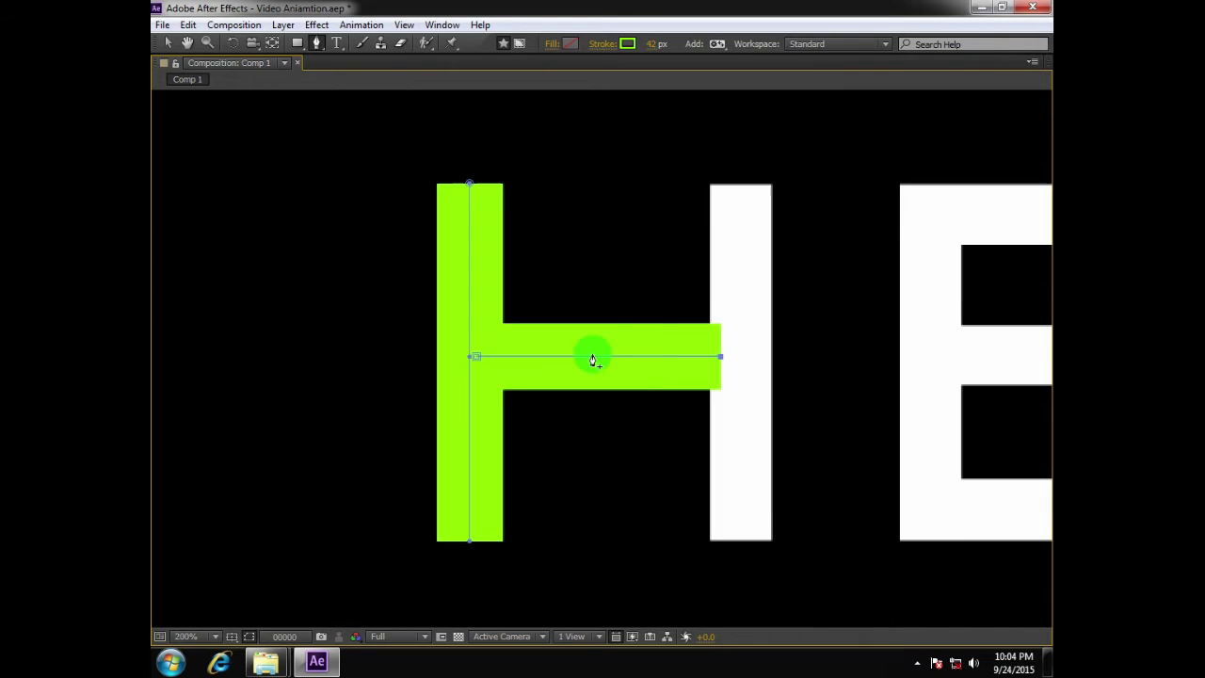
- Draw a separate vertical Pen path on layer H down the centre of the letter's right stem
key(grave)
click(338, 559)
click(317, 499)
key(grave)
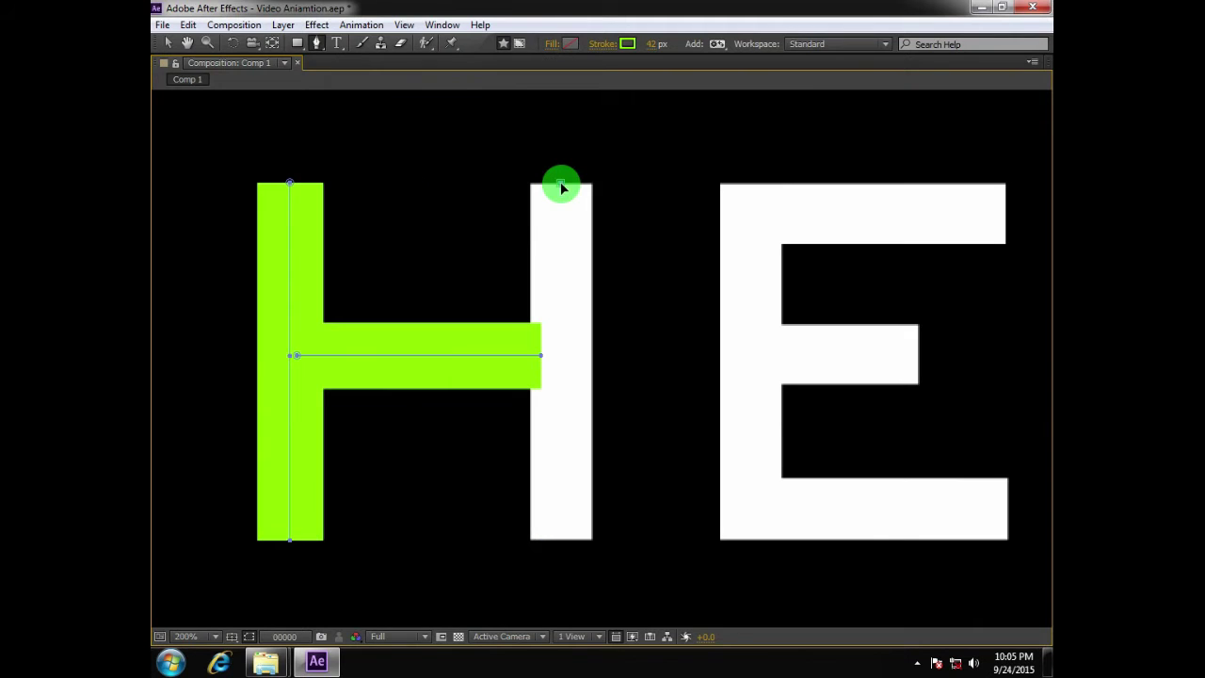
click(560, 184)
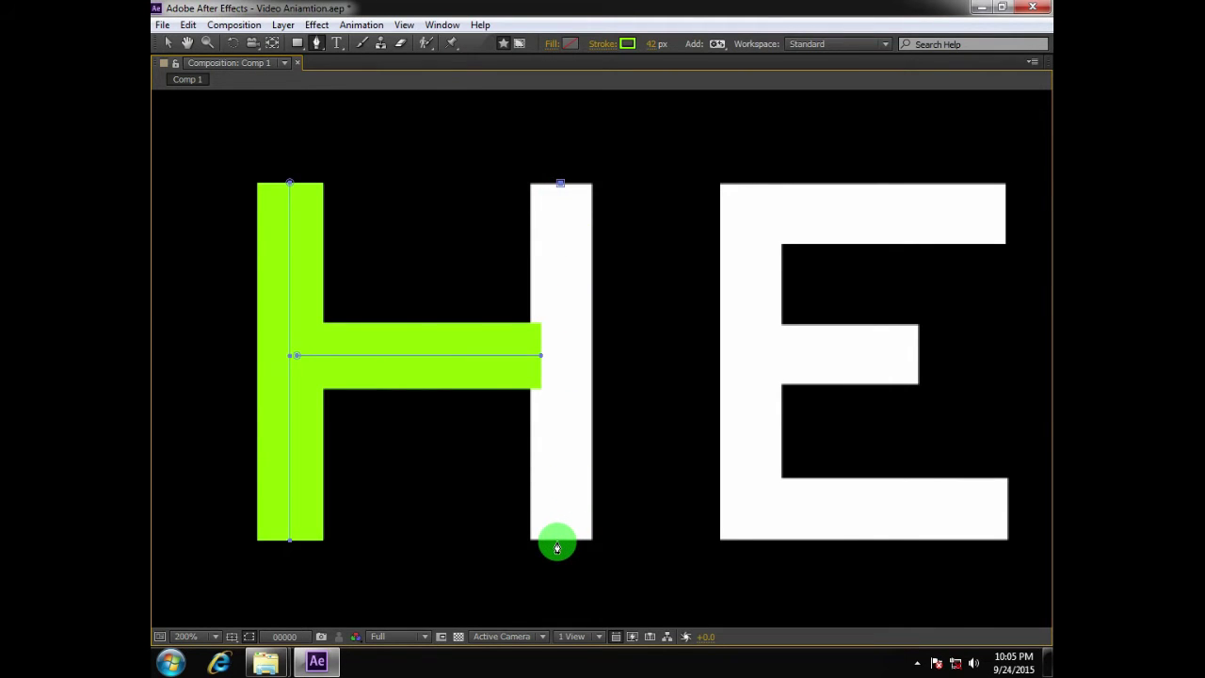
click(560, 534)
scroll(559, 522, down, 1)
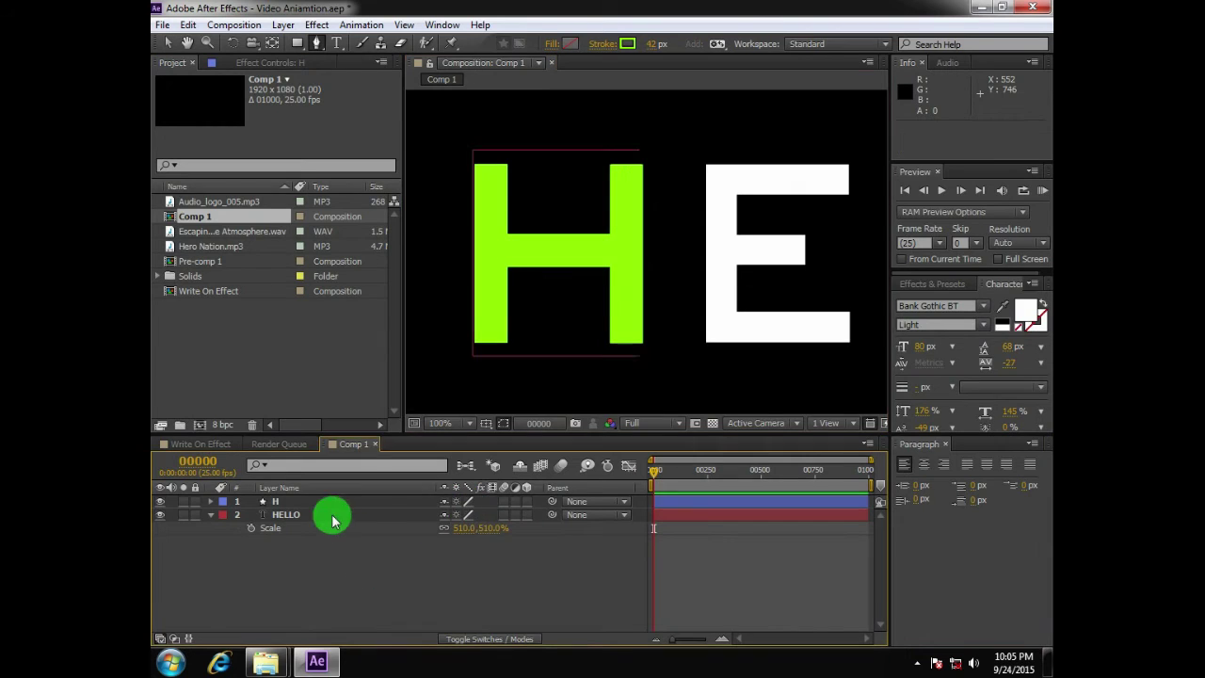
- Create a new shape layer and draw a horizontal Pen path along the E's top arm, from its right end to its left edge
right_click(339, 552)
mouse_move(370, 387)
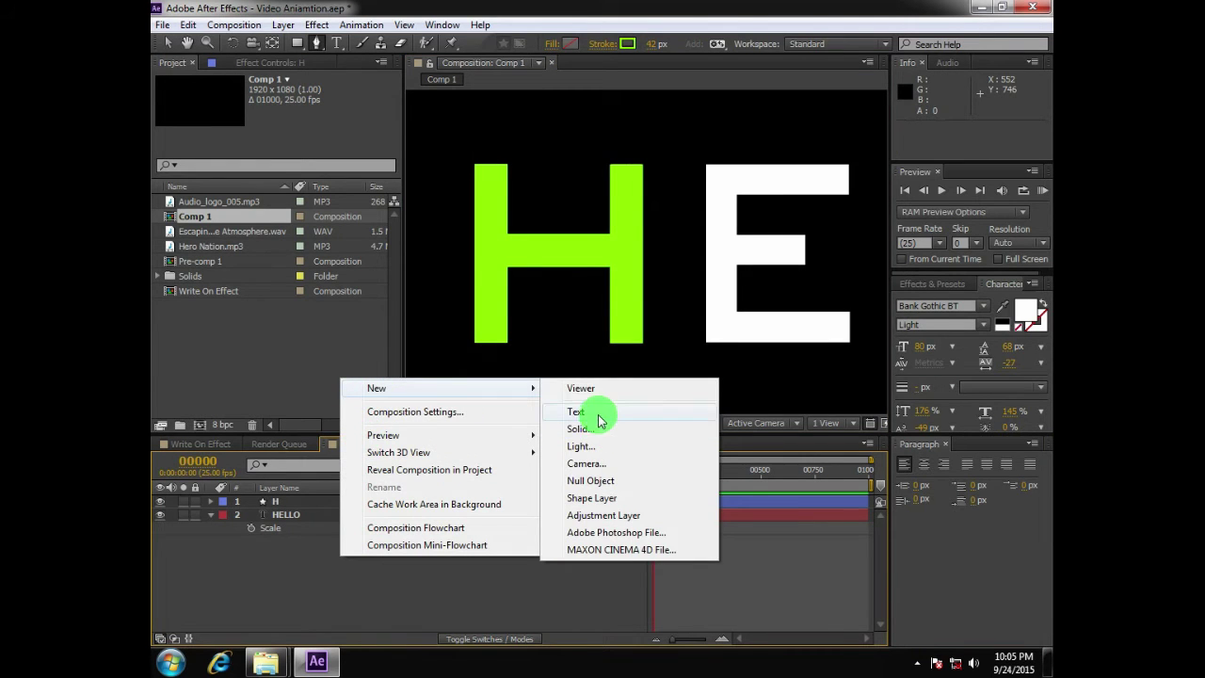
click(599, 497)
key(grave)
scroll(733, 270, up, 1)
drag(754, 267, 509, 280)
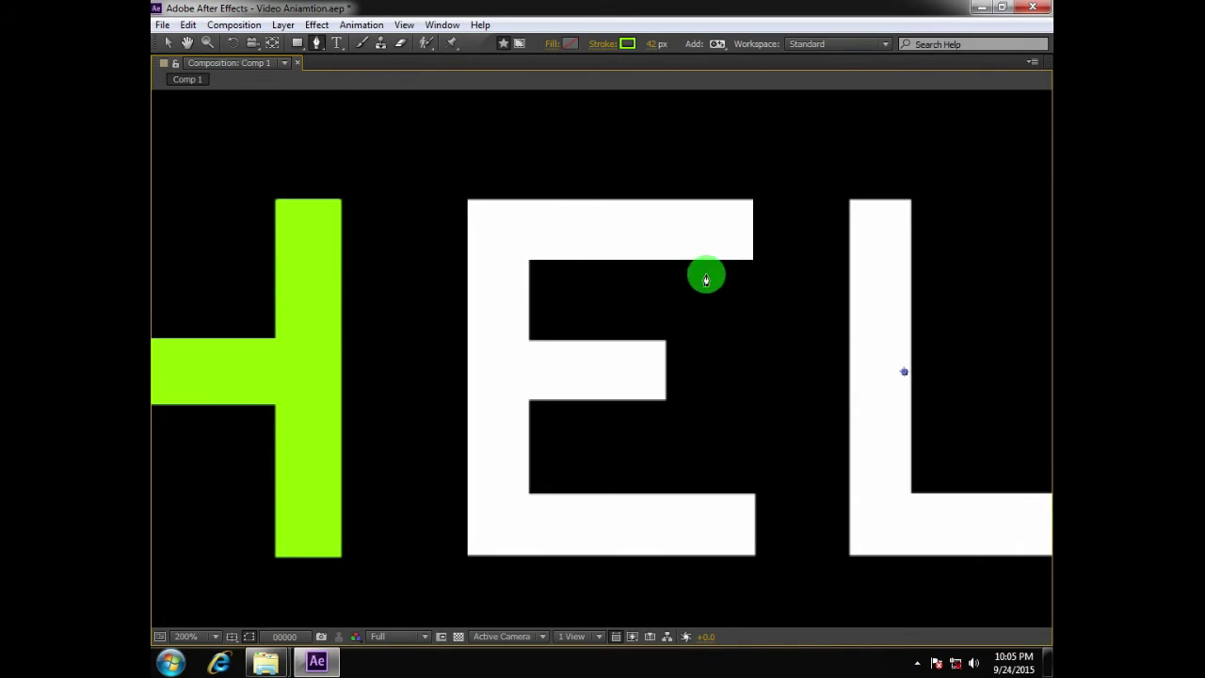
click(753, 230)
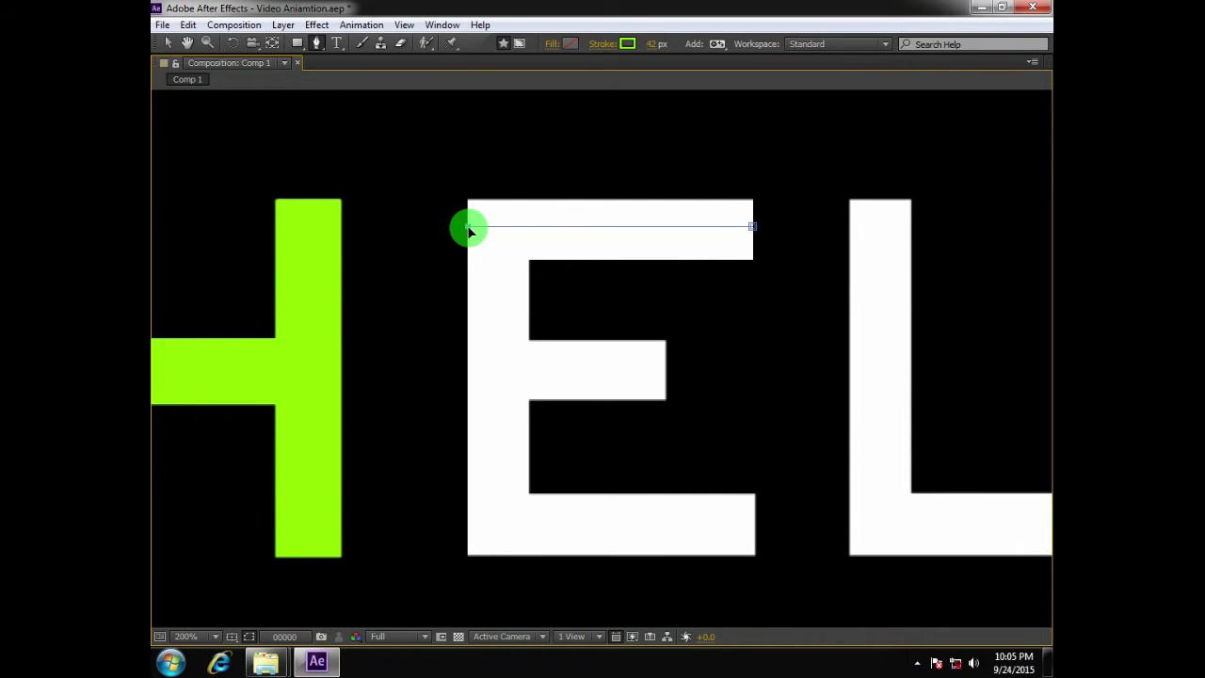
scroll(470, 233, down, 1)
scroll(518, 252, up, 1)
key(space)
mouse_move(627, 395)
mouse_down()
mouse_move(426, 193)
mouse_move(432, 167)
mouse_up()
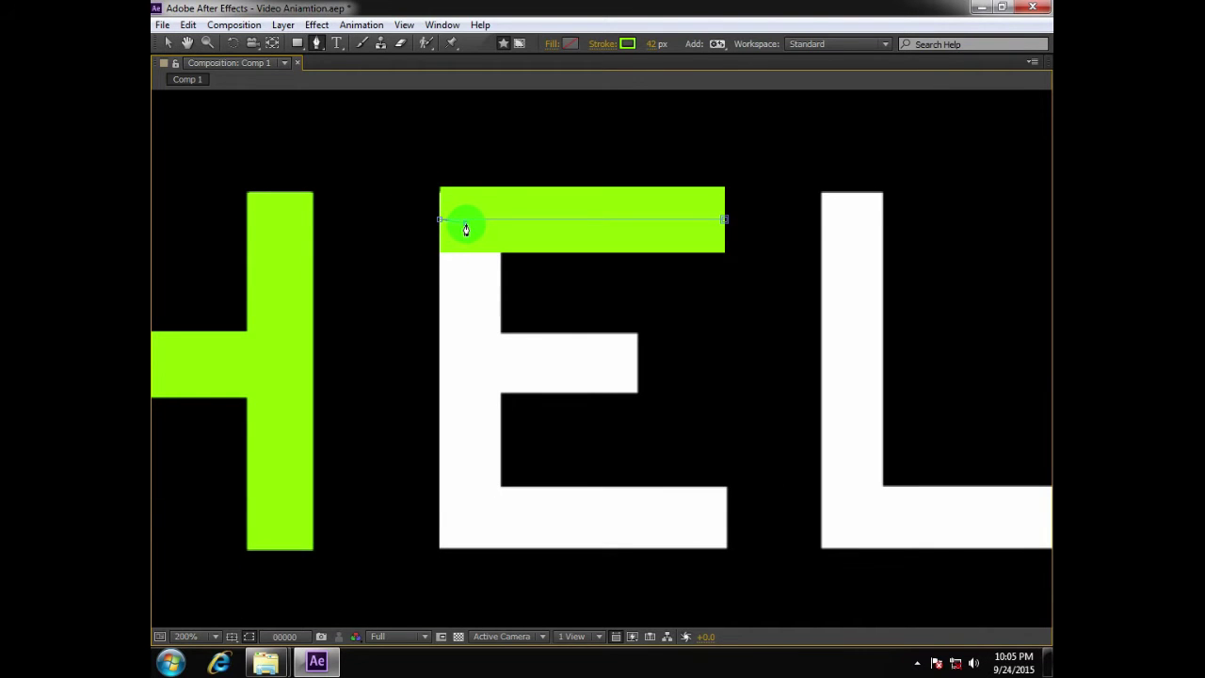
- Try to draw a separate vertical Pen path down the E's stem, from the top arm to the bottom arm
key(grave)
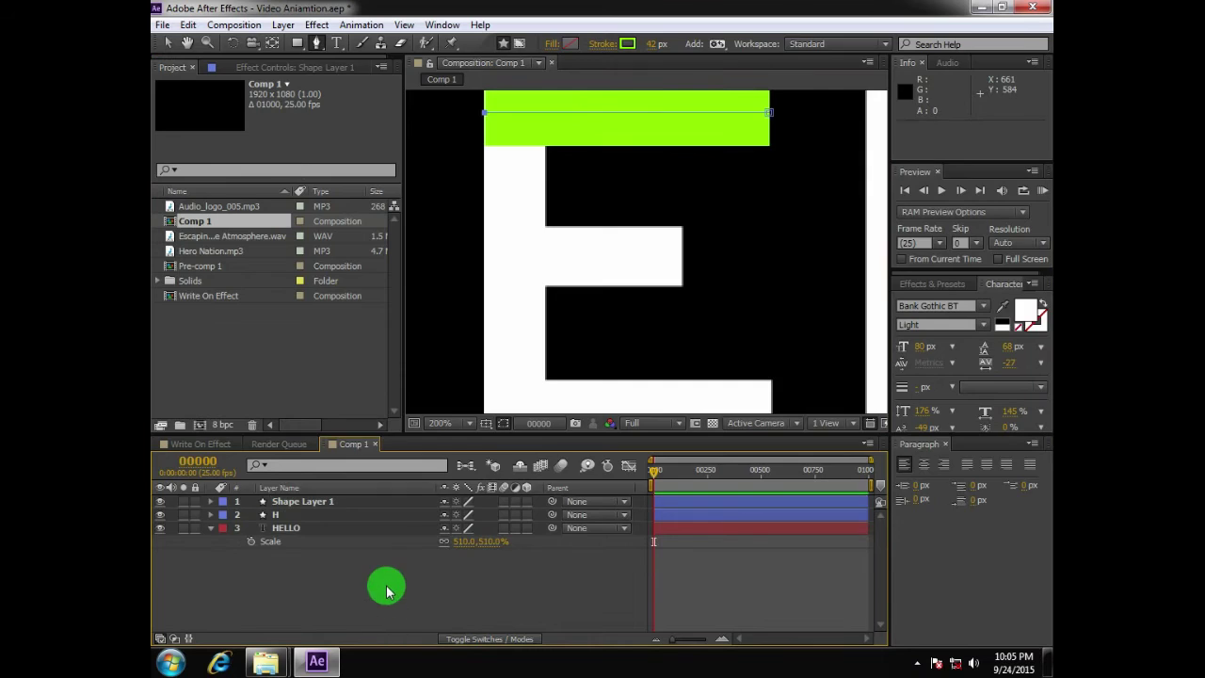
key(grave)
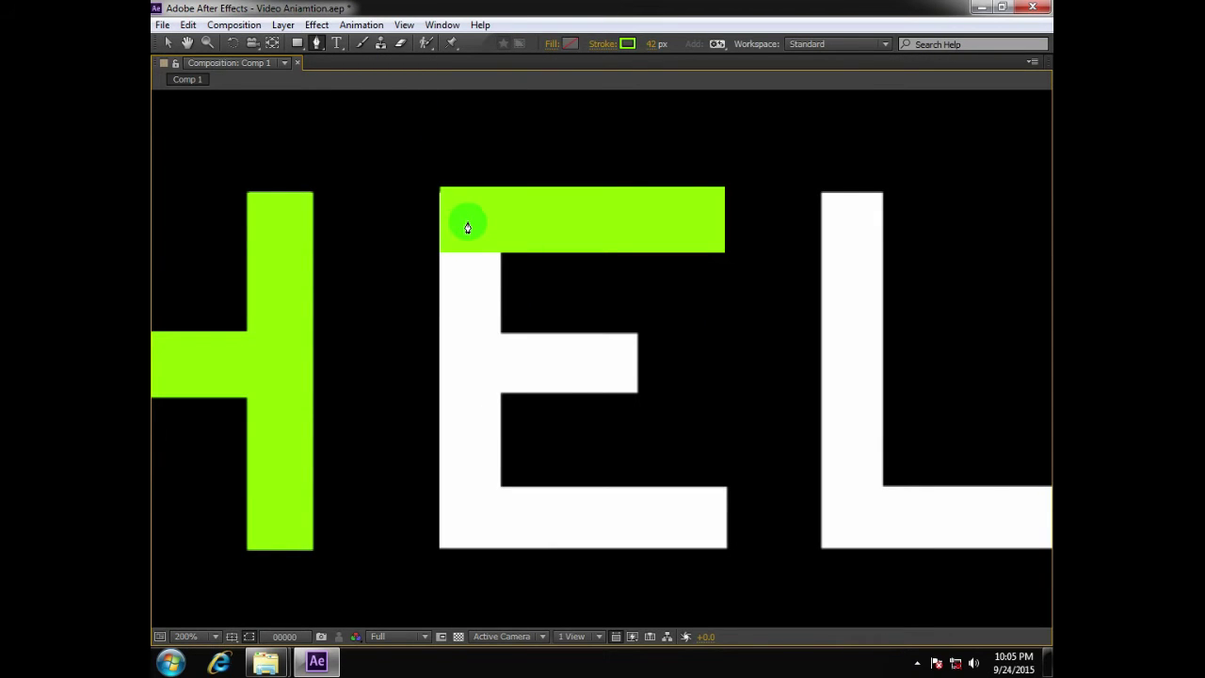
click(463, 534)
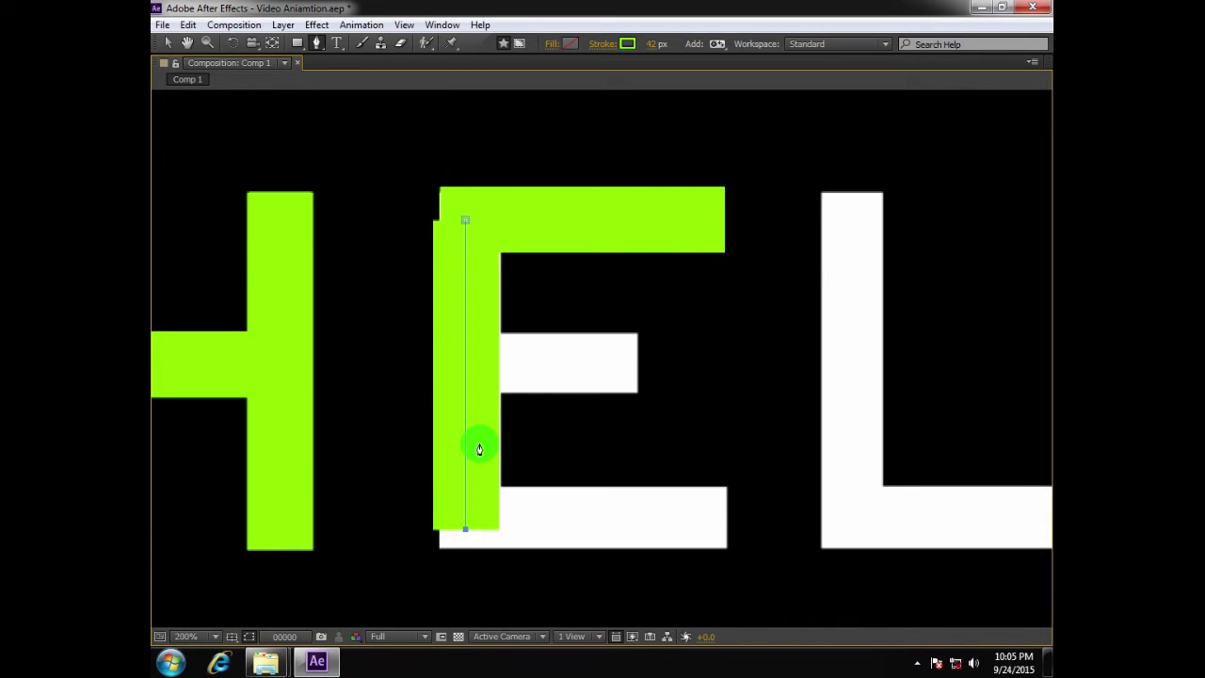
key(grave)
key(grave)
key(grave)
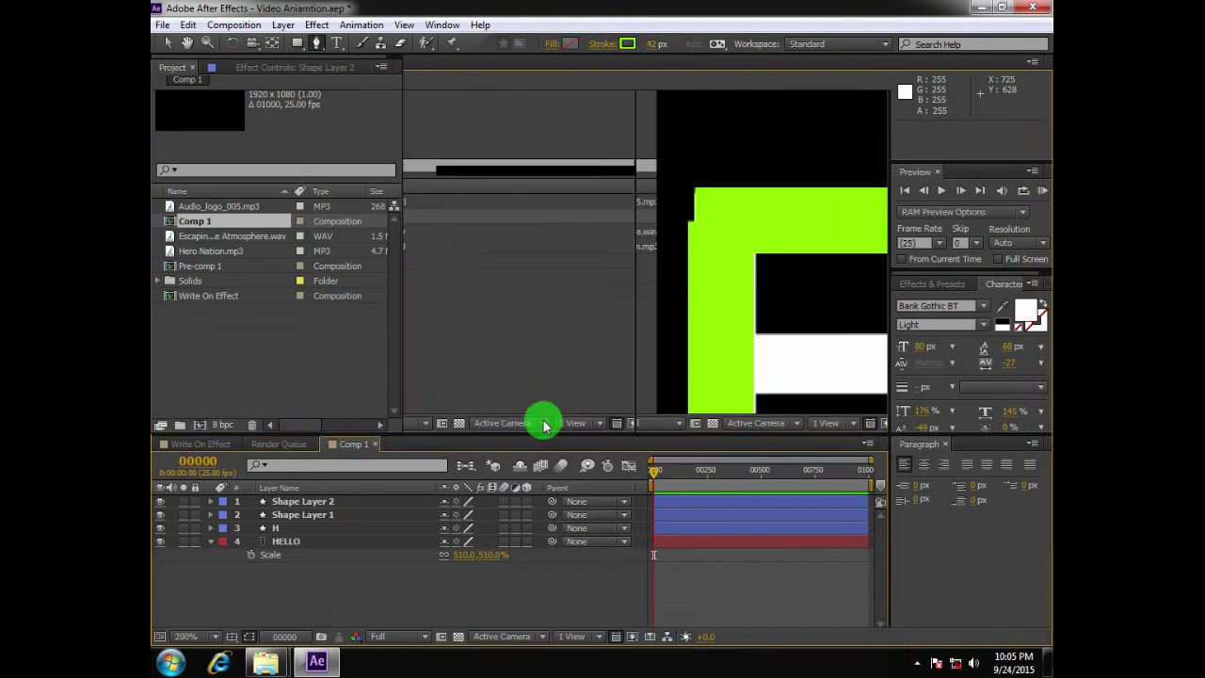
key(grave)
scroll(508, 443, down, 3)
key(grave)
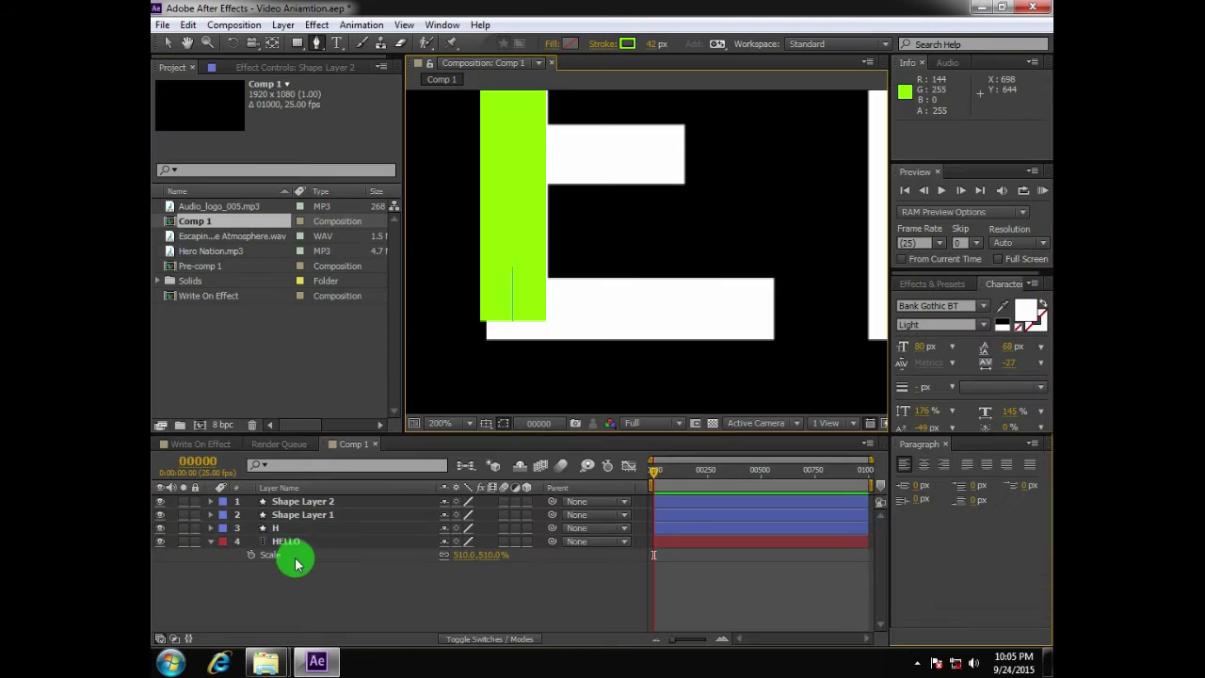
- Delete Shape Layer 2, which holds the E's vertical stem path
click(310, 501)
key(grave)
key(grave)
click(304, 515)
click(307, 504)
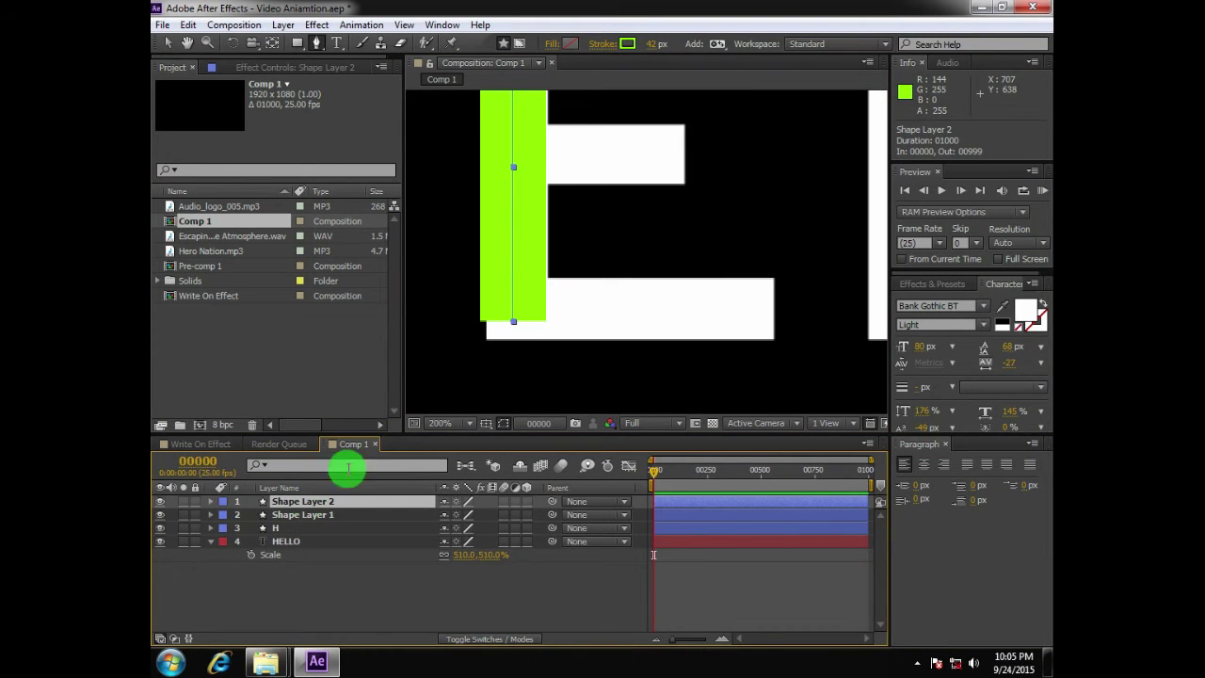
key(comma)
click(331, 516)
click(329, 501)
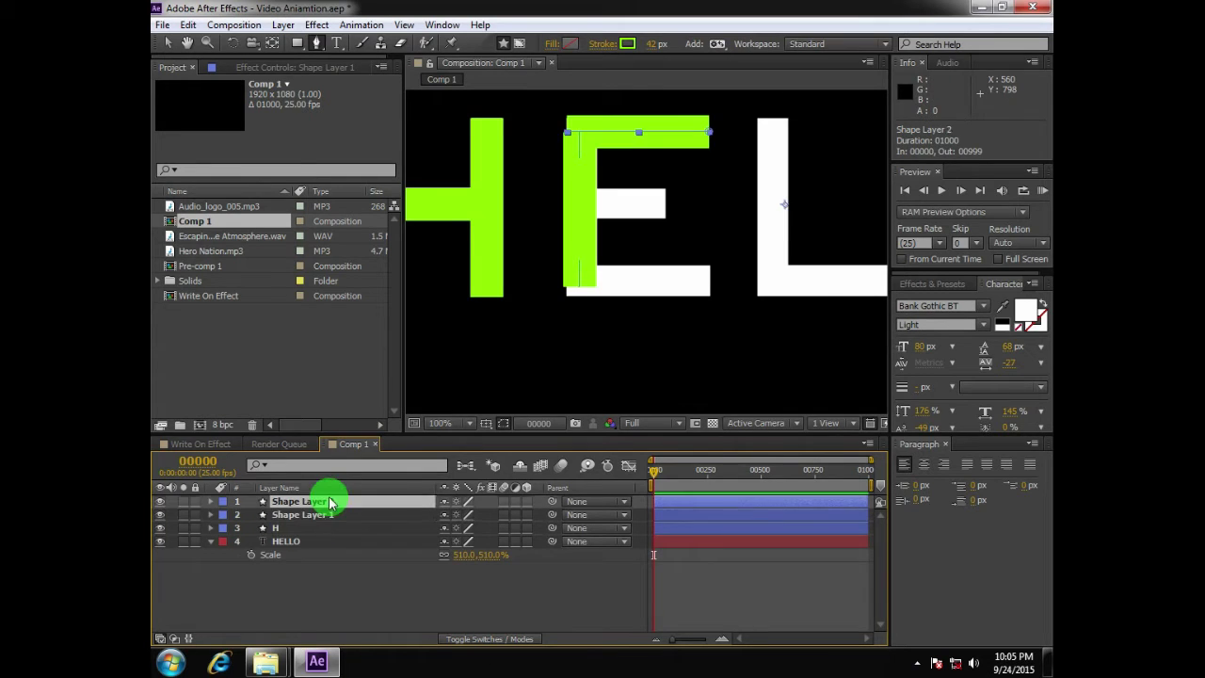
key(Delete)
- Draw a vertical Pen path on Shape Layer 1 down the centre of the E's stem, from the top arm to the bottom arm
click(301, 501)
key(h)
drag(571, 166, 670, 247)
scroll(586, 226, up, 1)
drag(562, 208, 561, 205)
key(g)
click(342, 552)
click(356, 502)
key(grave)
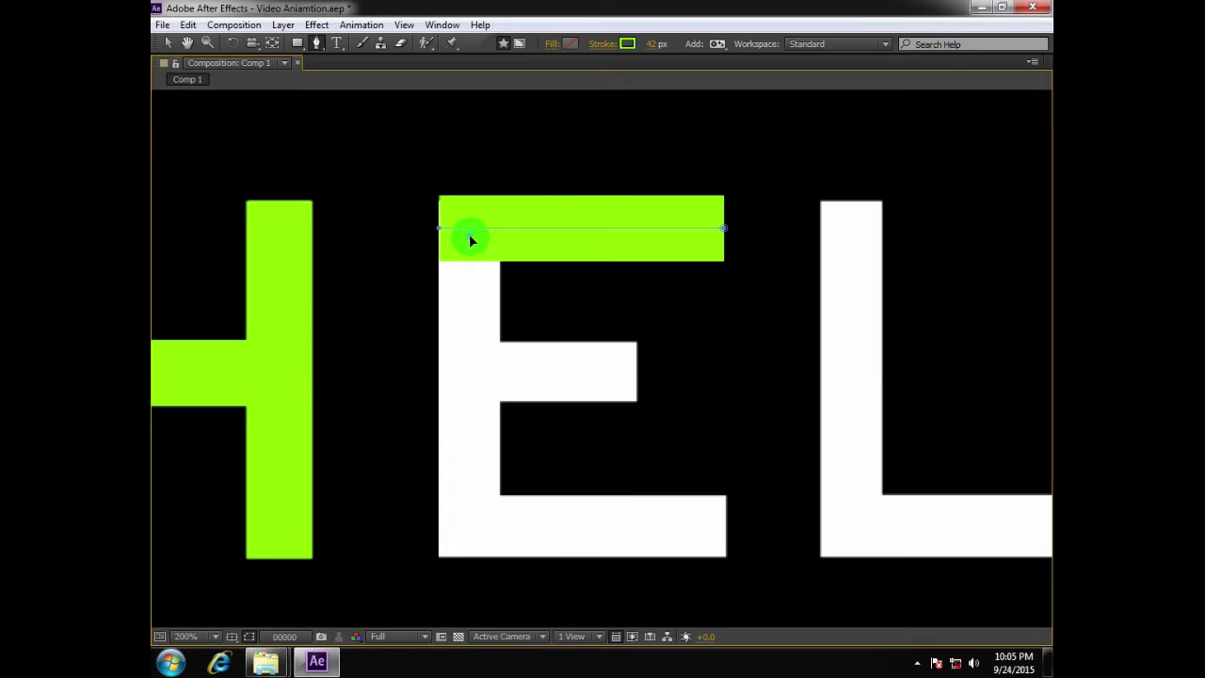
click(469, 235)
click(465, 533)
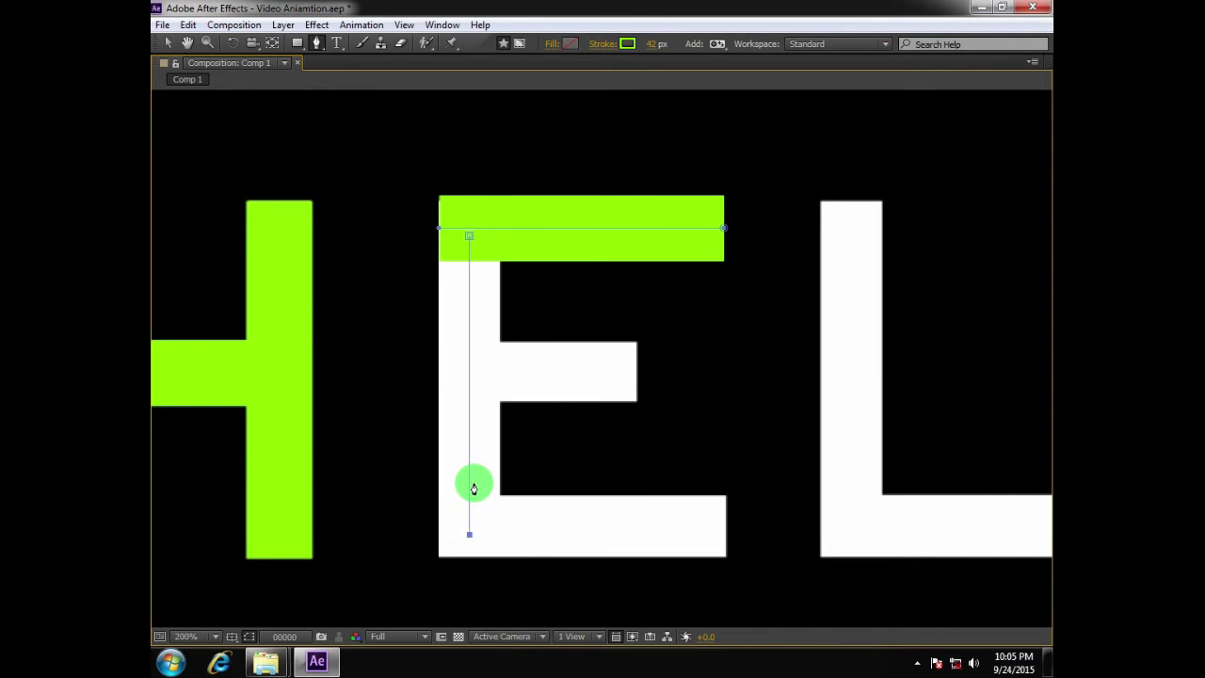
key(comma)
key(grave)
click(408, 576)
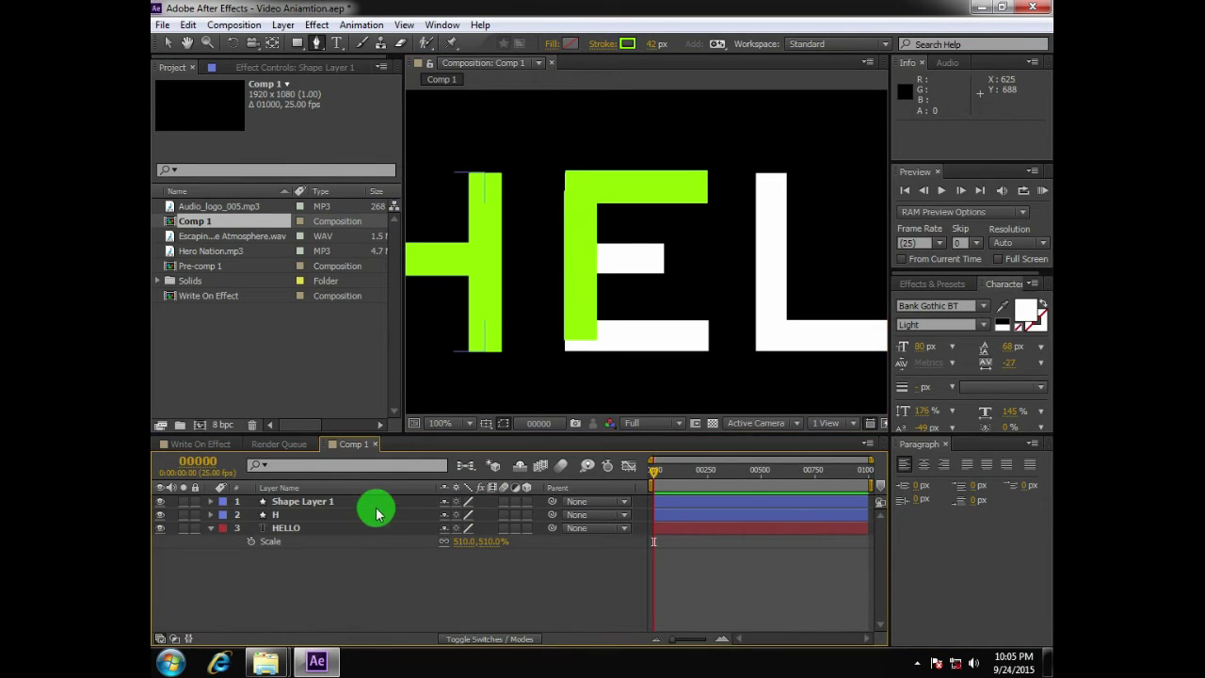
- Draw a horizontal Pen path on Shape Layer 1 along the E's bottom arm, from the stem to its right end
key(grave)
key(period)
drag(646, 380, 606, 213)
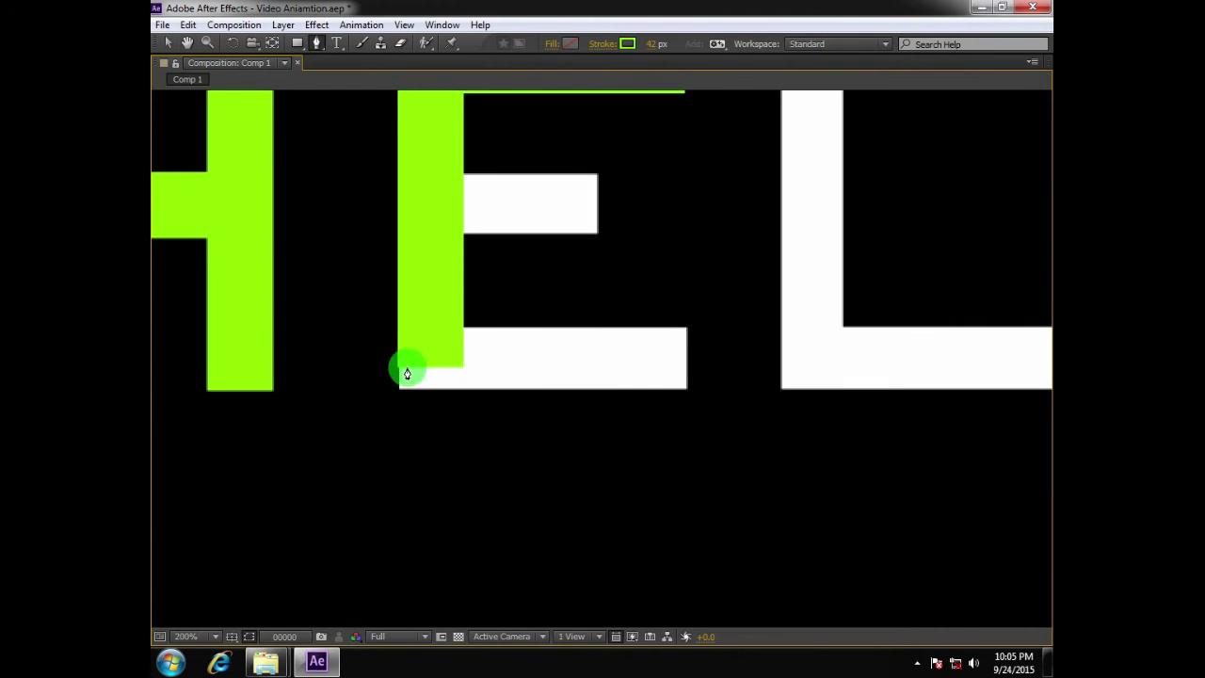
key(grave)
click(317, 502)
key(grave)
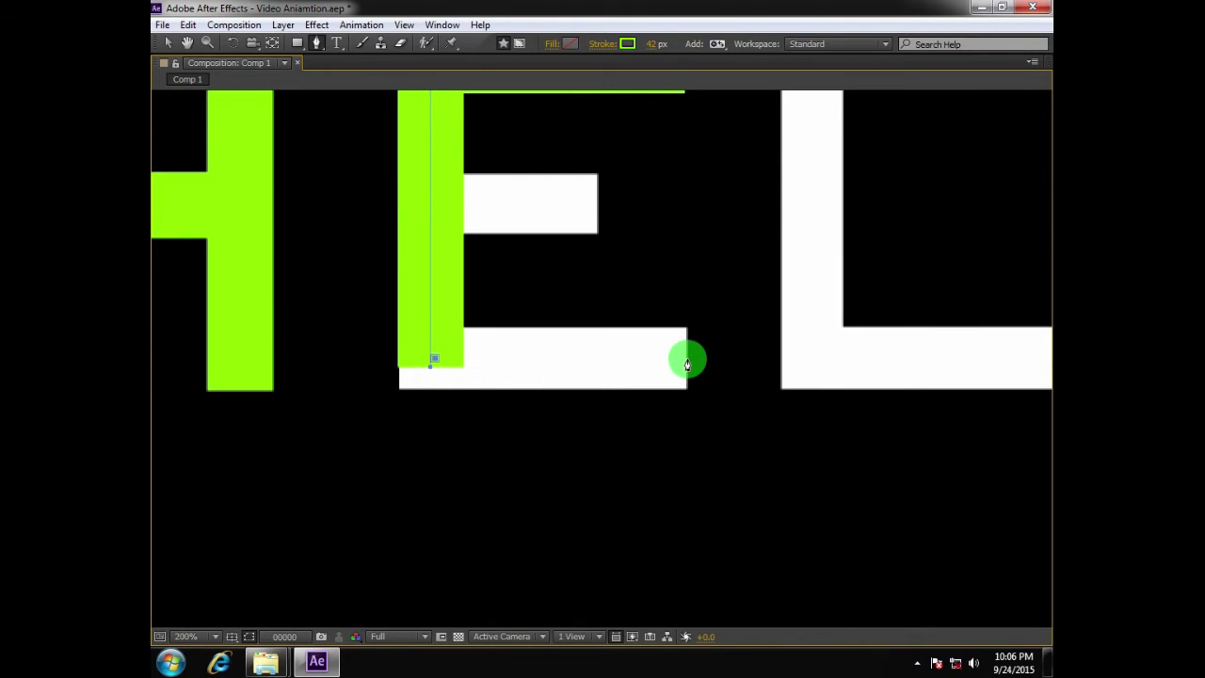
key(grave)
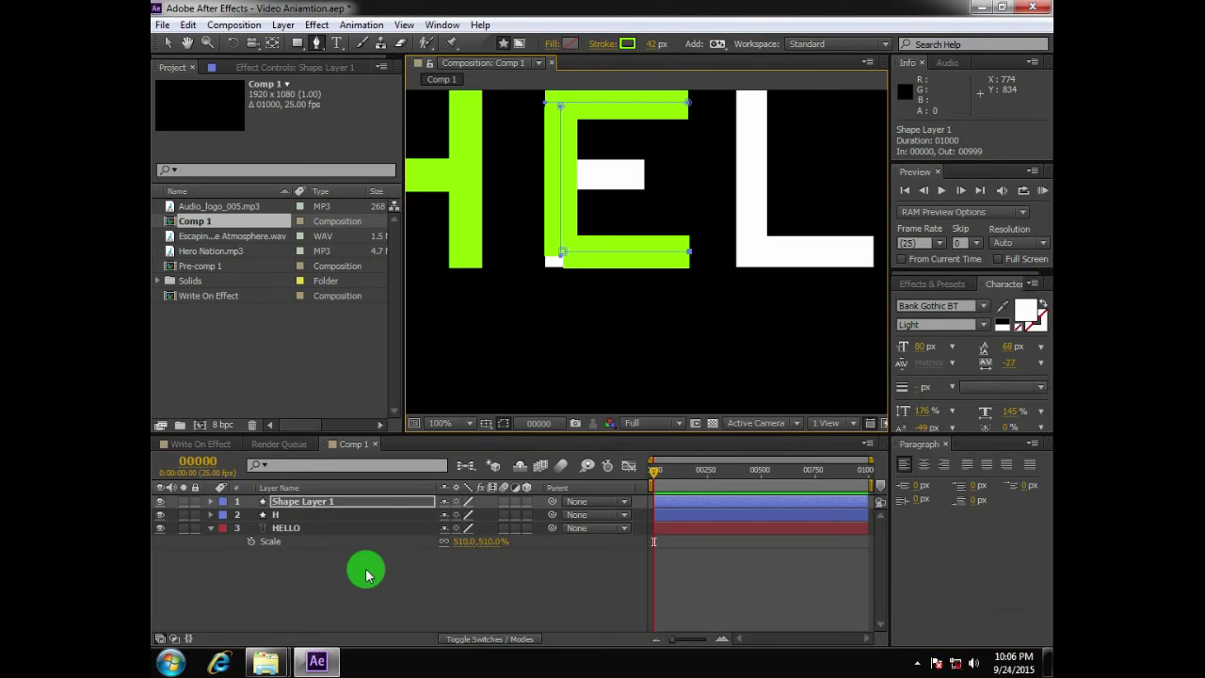
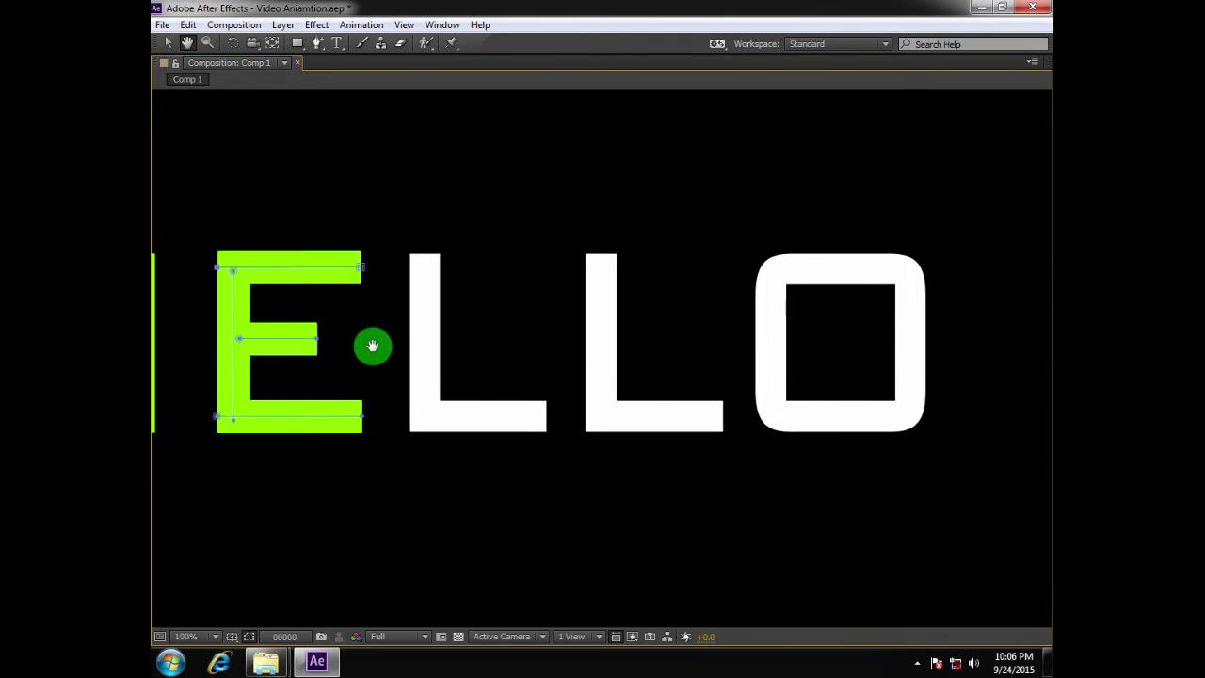
- Rename the shape layer that traces the letter E as "E"
drag(446, 355, 565, 366)
key(grave)
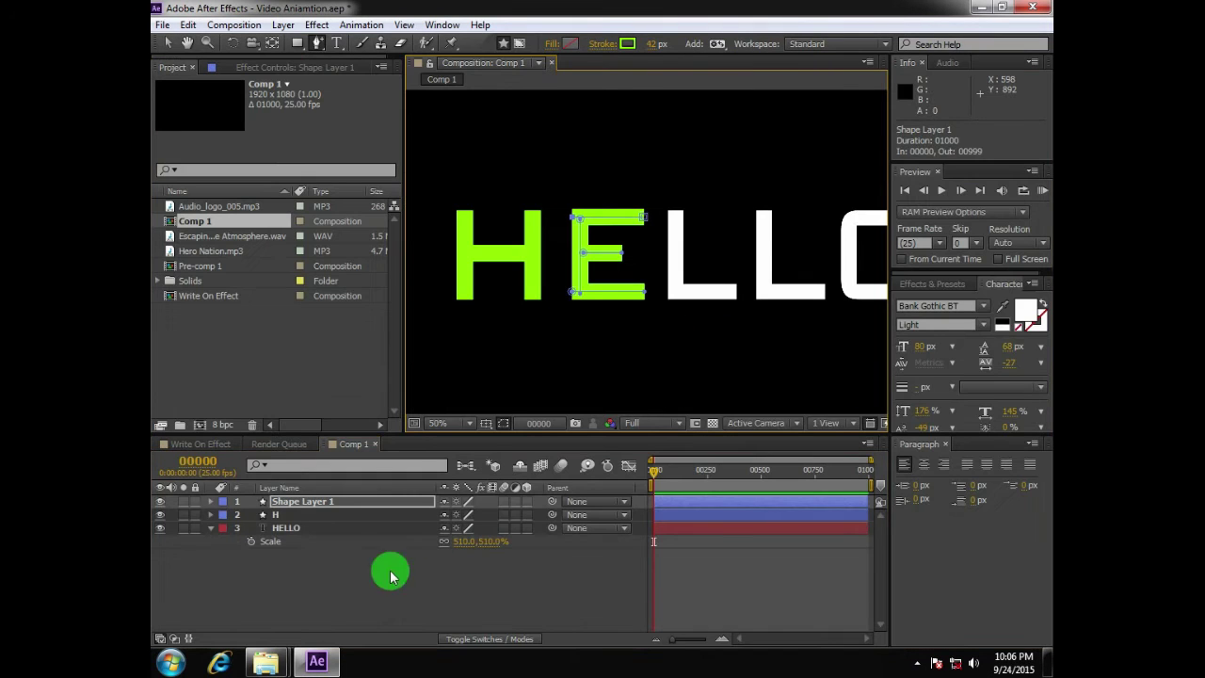
click(334, 503)
key(Return)
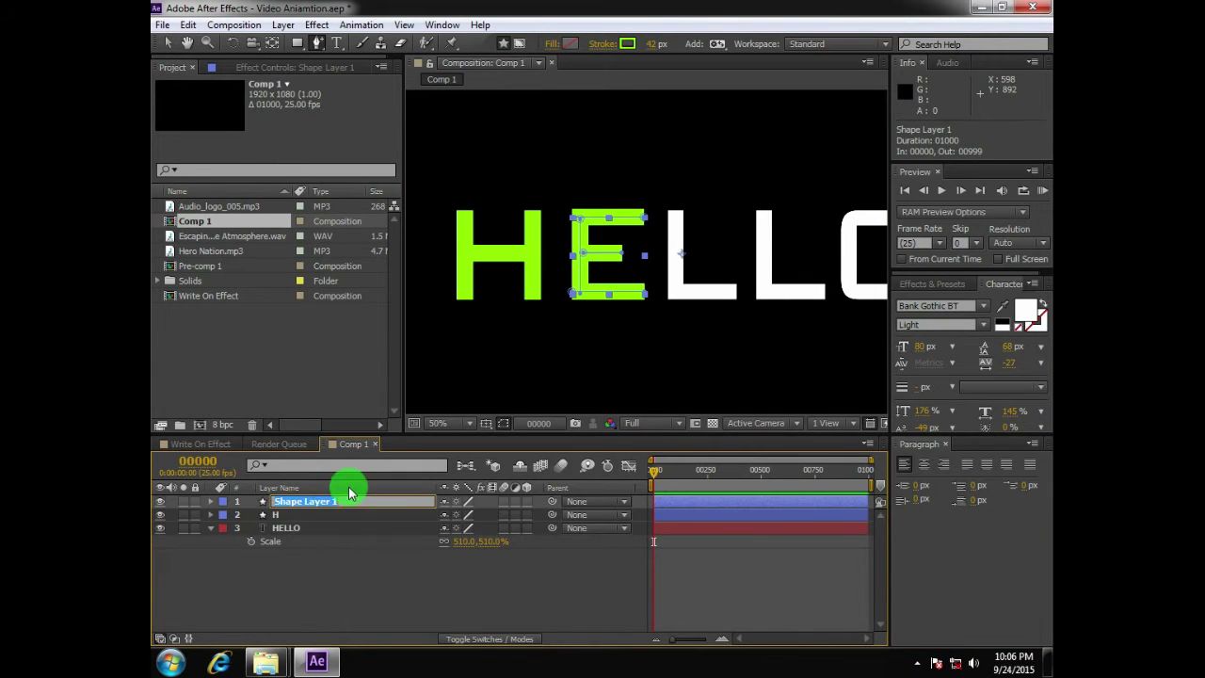
text(E)
click(350, 556)
click(326, 496)
scroll(595, 265, down, 1)
mouse_move(649, 263)
mouse_down()
mouse_move(596, 262)
mouse_move(643, 270)
mouse_up()
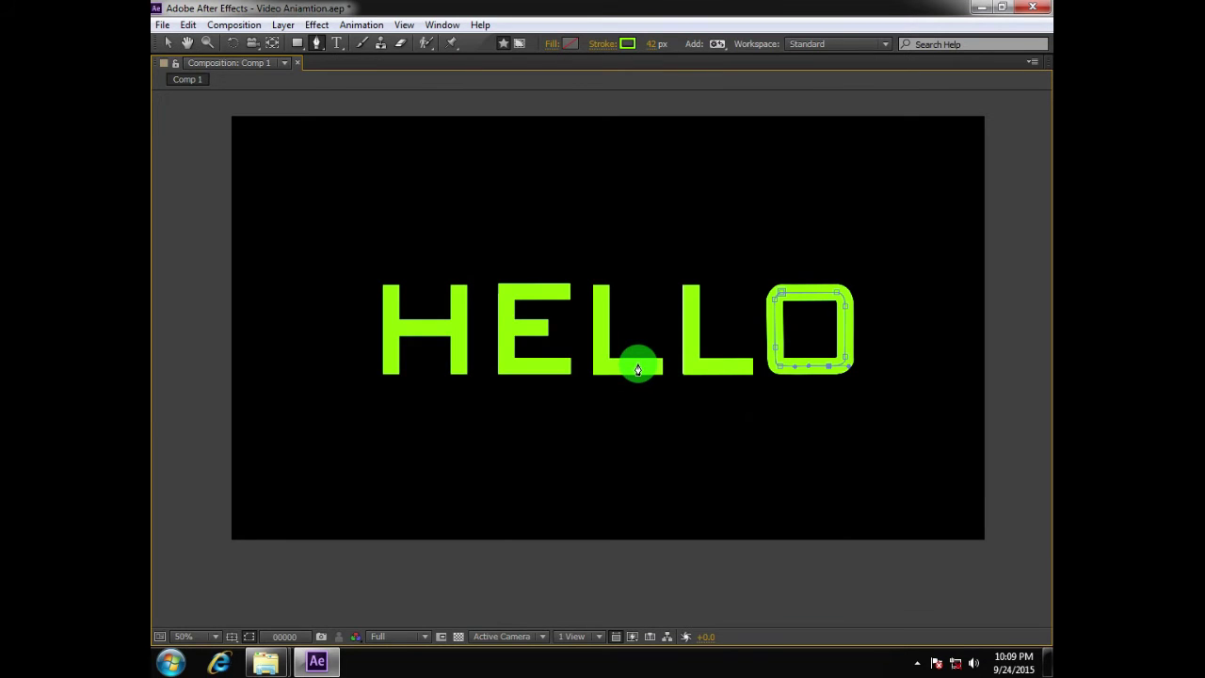
- Collapse the properties of the shape layer that traces the letter O and rename the layer as "o"
key(grave)
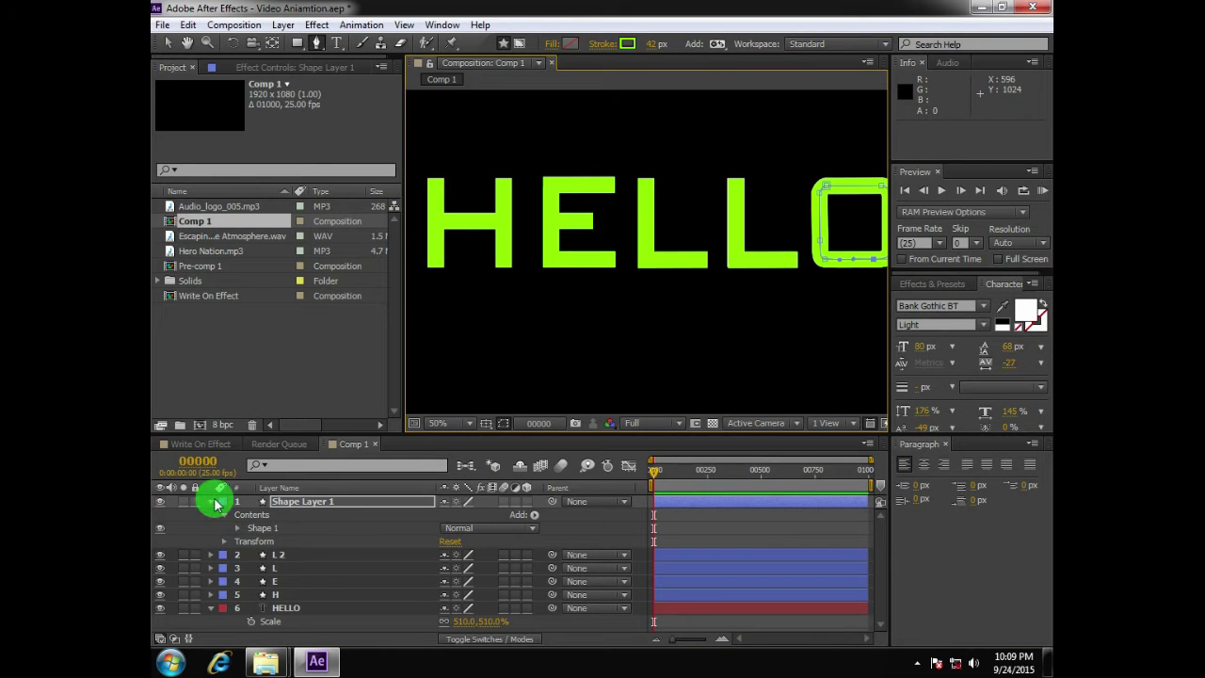
click(213, 502)
click(287, 503)
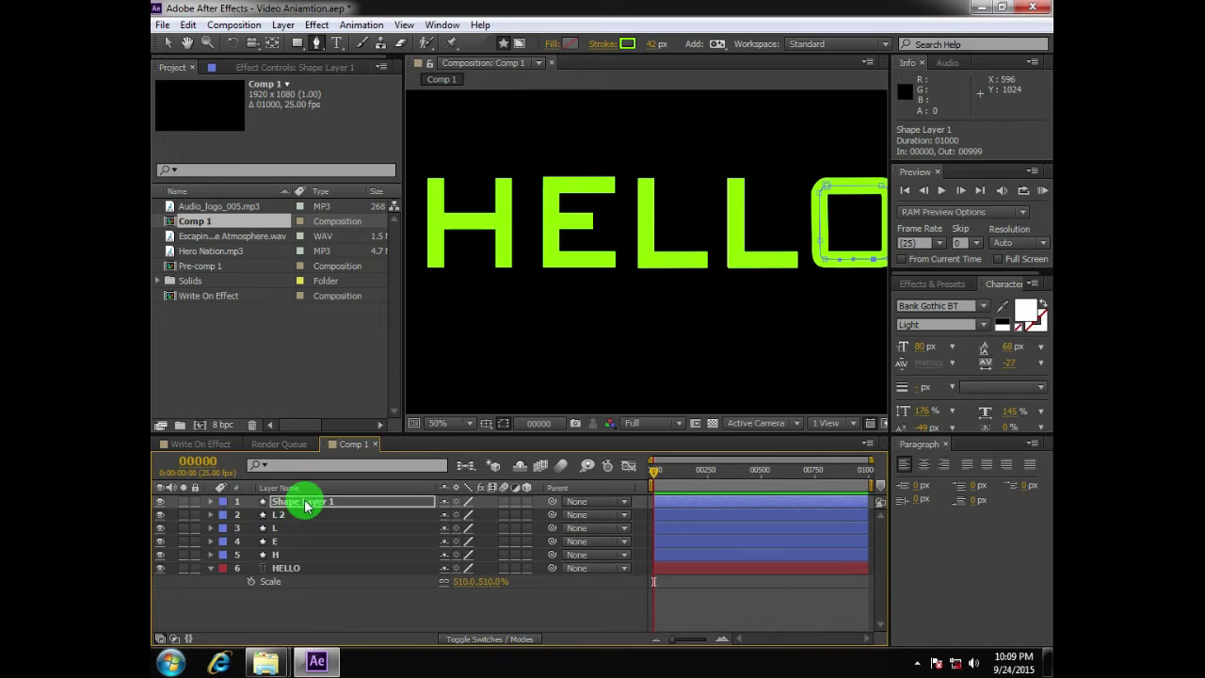
click(296, 586)
click(297, 504)
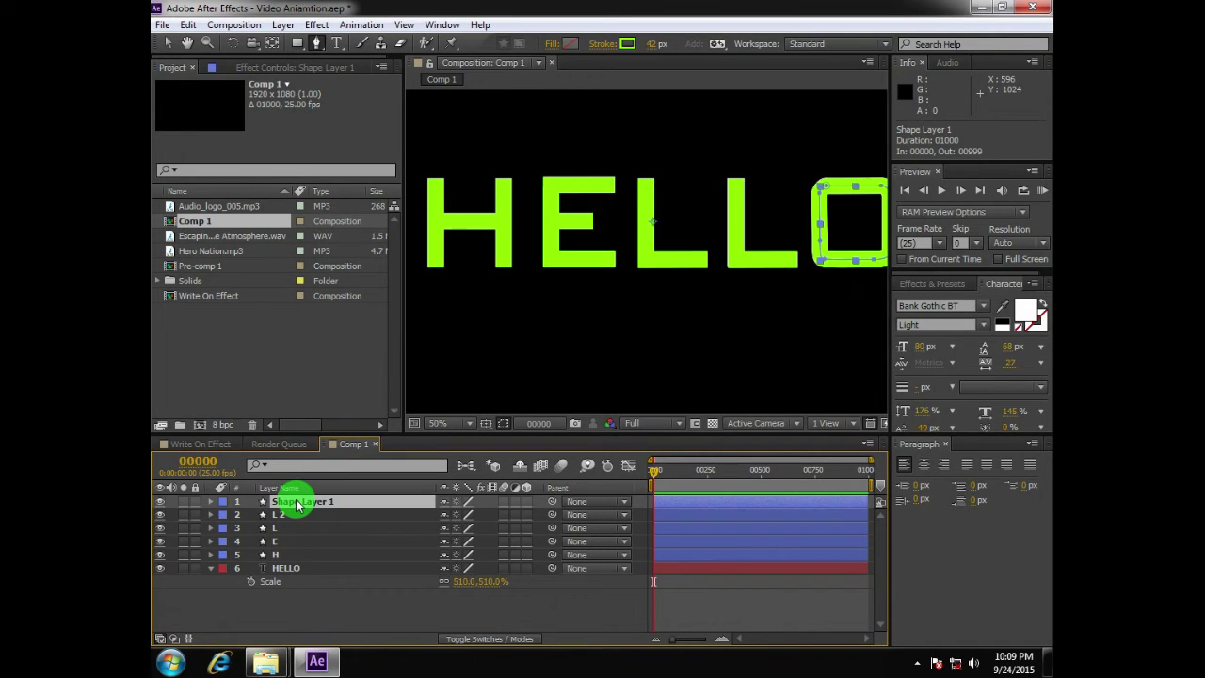
text(o)
click(295, 593)
- Examine up close how the stroked path on layer o covers the corners and sides of the letter O
click(297, 508)
scroll(785, 292, up, 1)
key(space)
drag(853, 261, 628, 296)
key(grave)
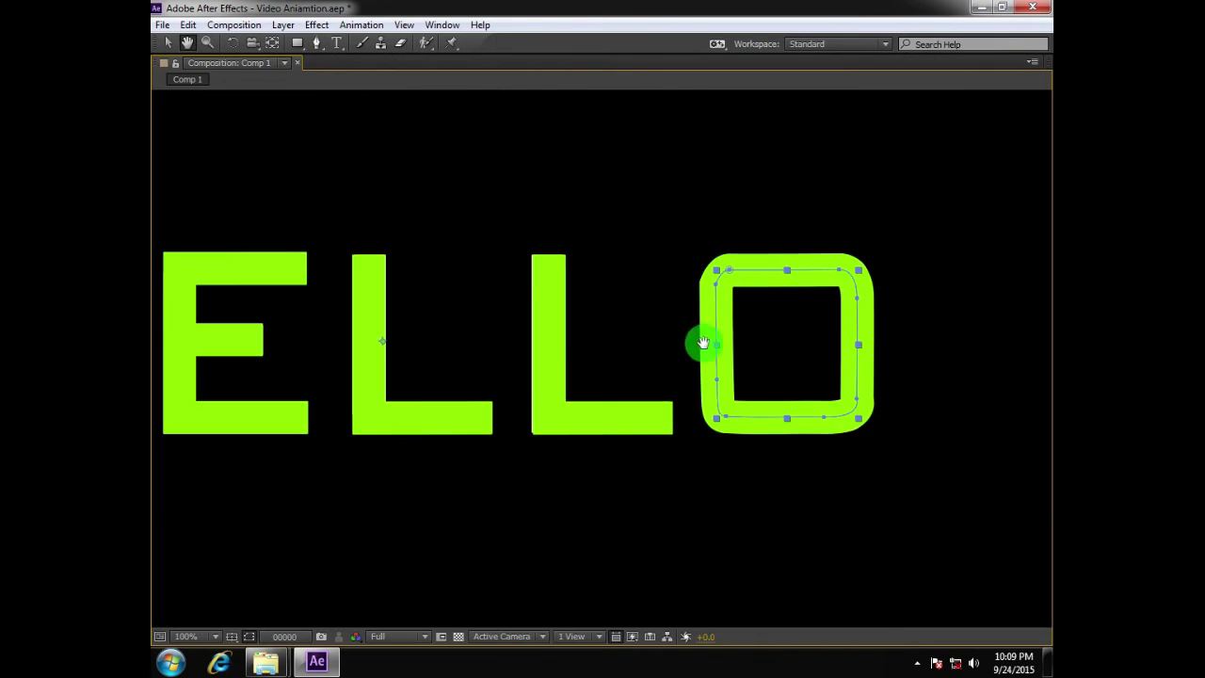
scroll(710, 345, up, 2)
drag(590, 349, 305, 368)
scroll(305, 368, down, 1)
drag(521, 396, 389, 423)
key(g)
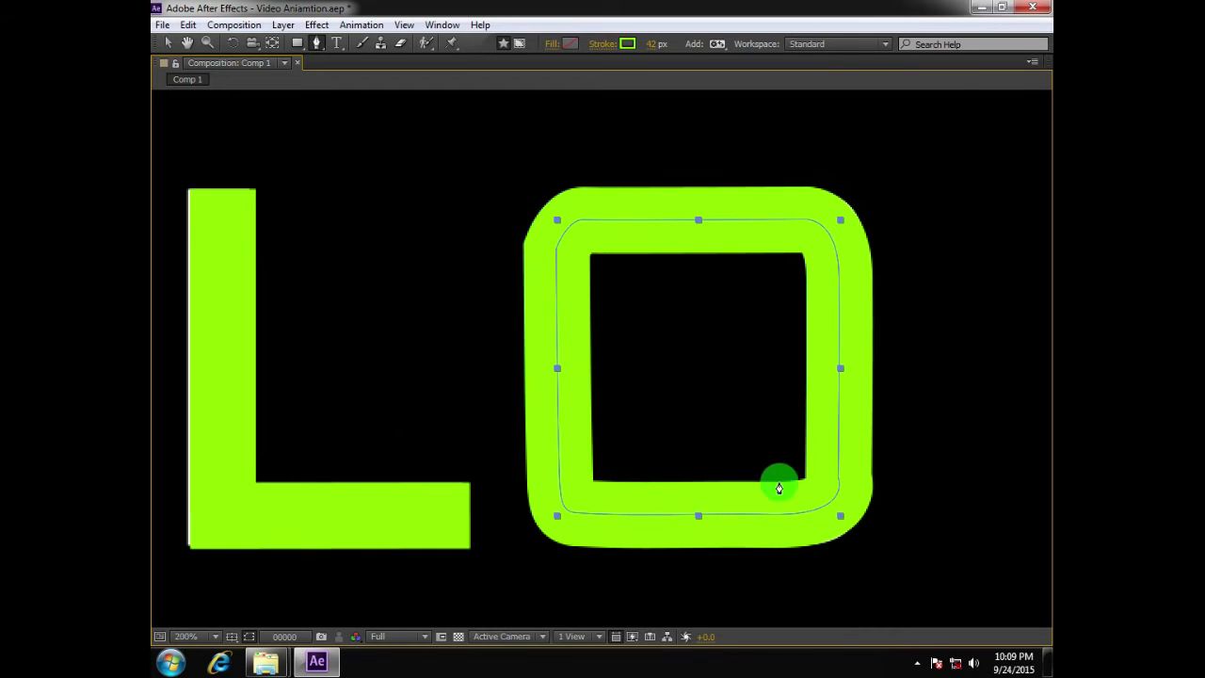
key(comma)
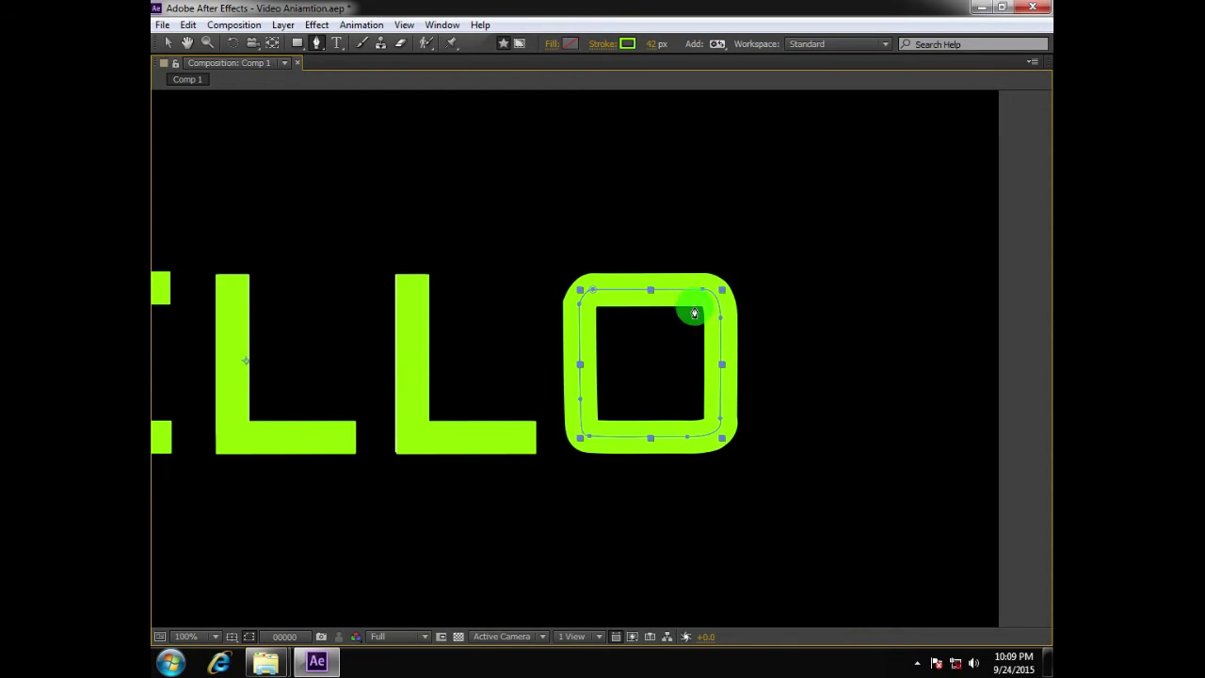
key(period)
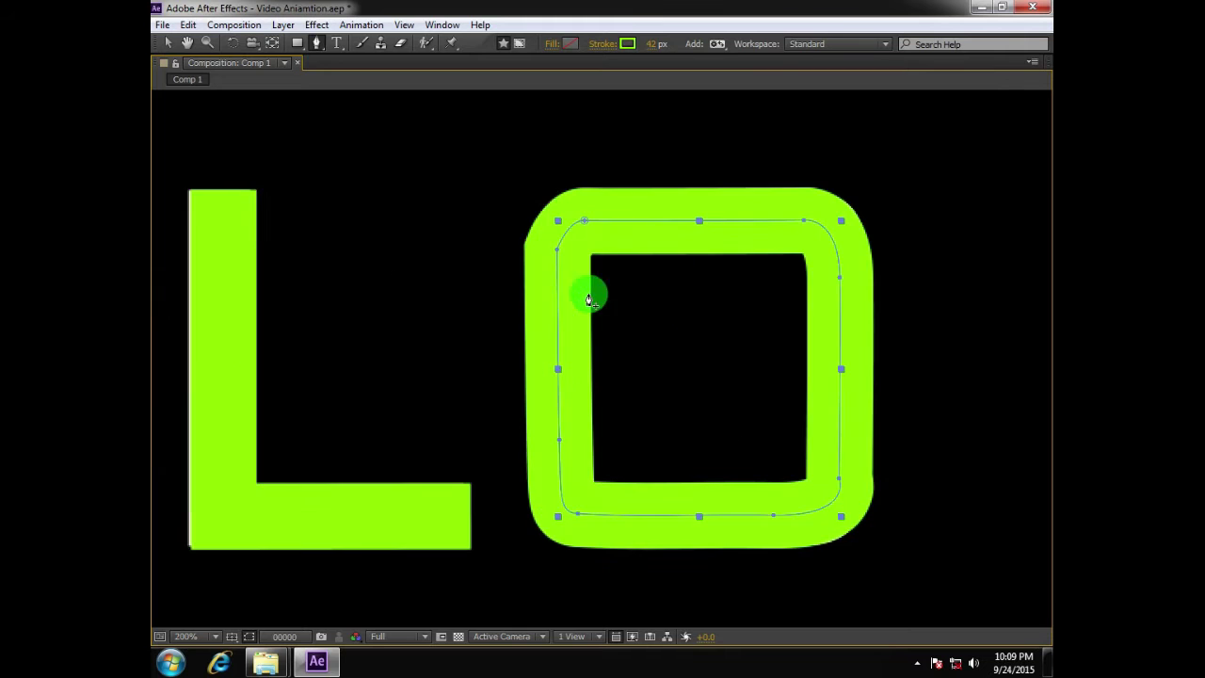
key(comma)
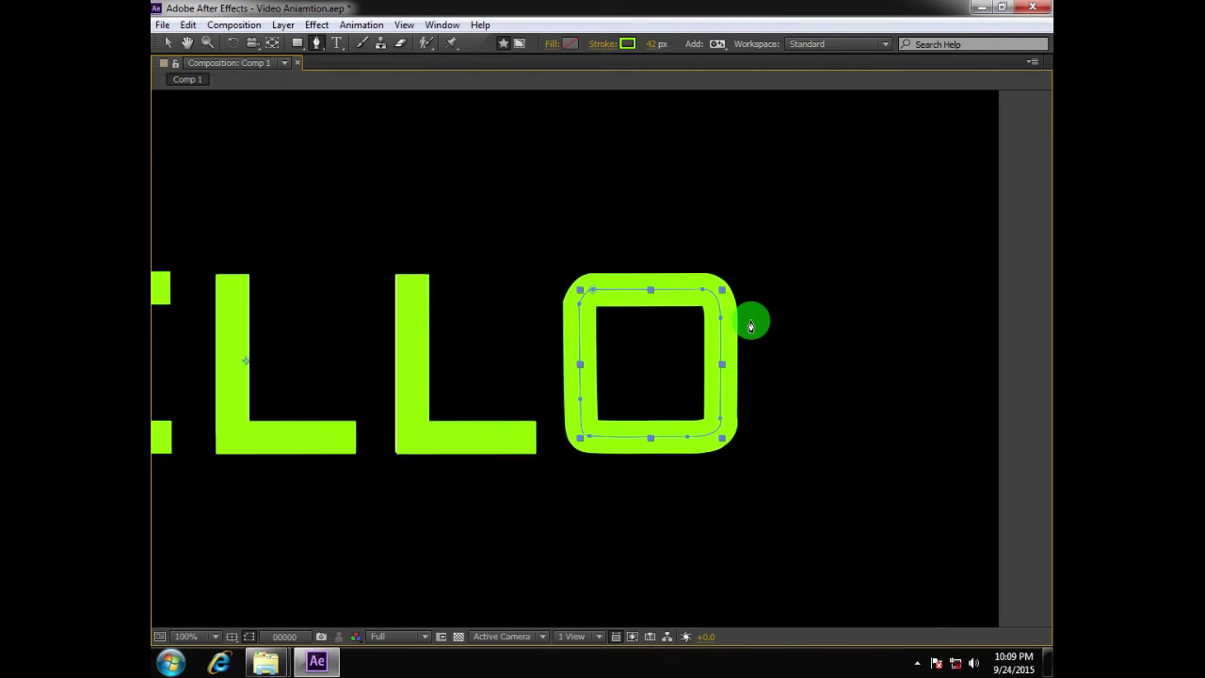
key(comma)
- On layer L 2, shift both end points of the vertical path slightly left so the stroke covers the stem's left edge
key(grave)
click(269, 595)
click(275, 504)
click(291, 516)
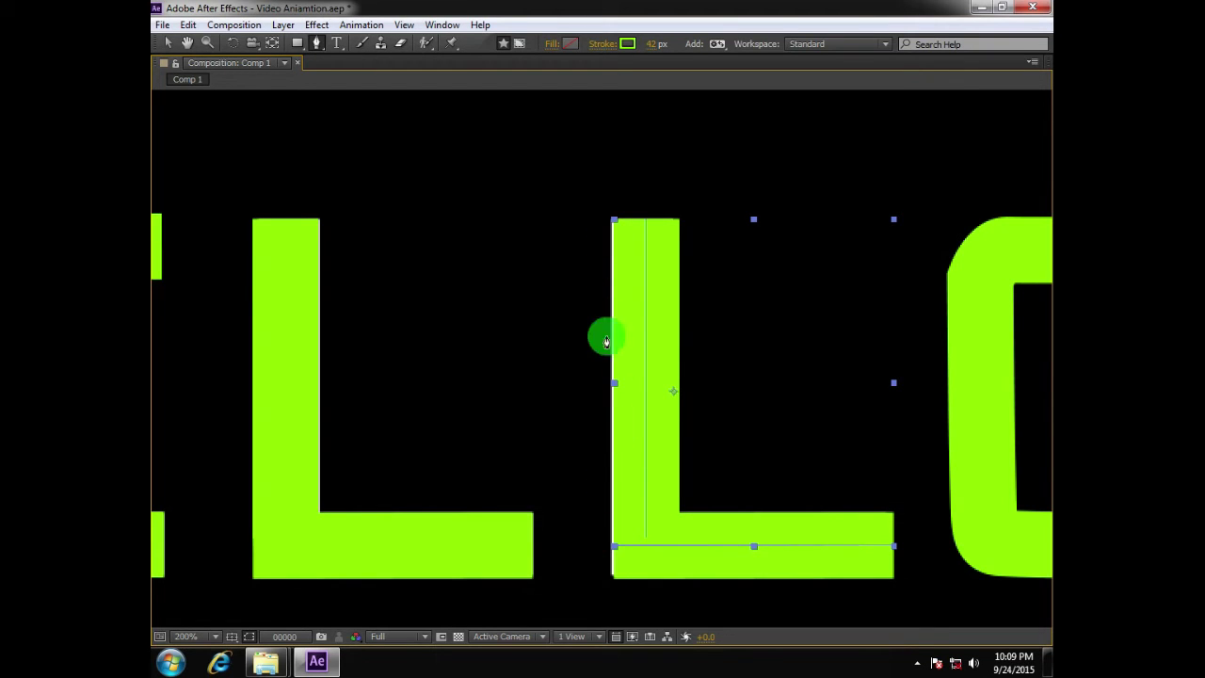
click(168, 43)
click(316, 45)
click(317, 43)
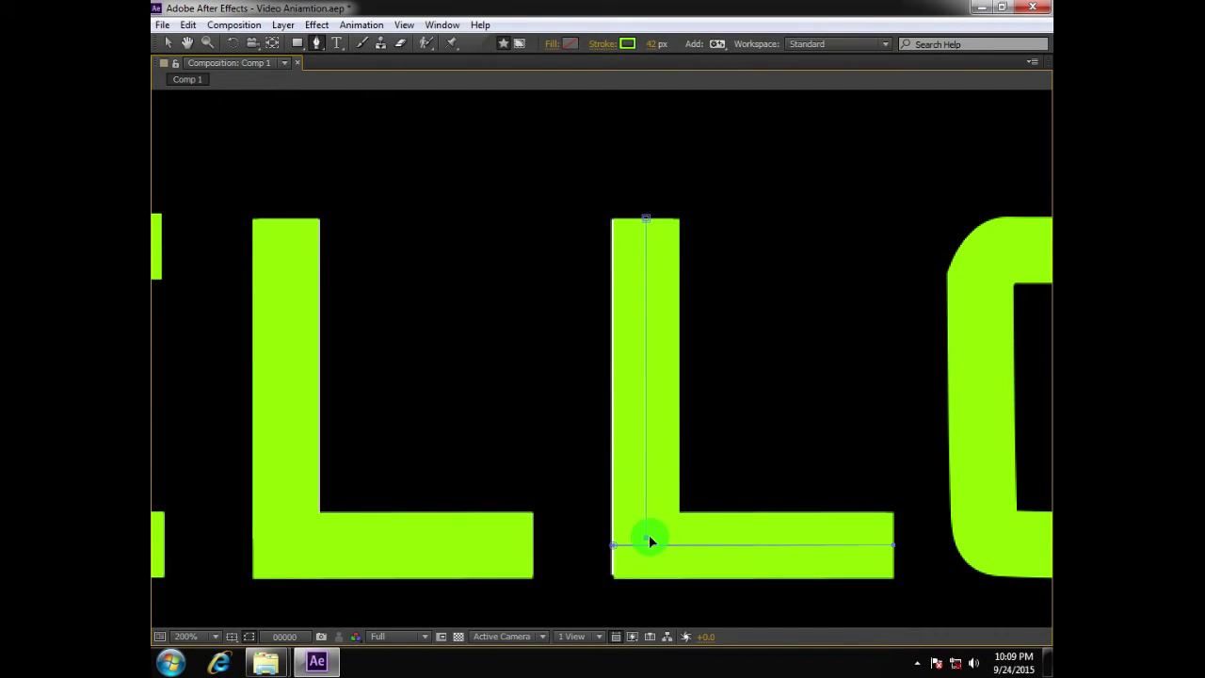
drag(649, 534, 647, 535)
click(646, 219)
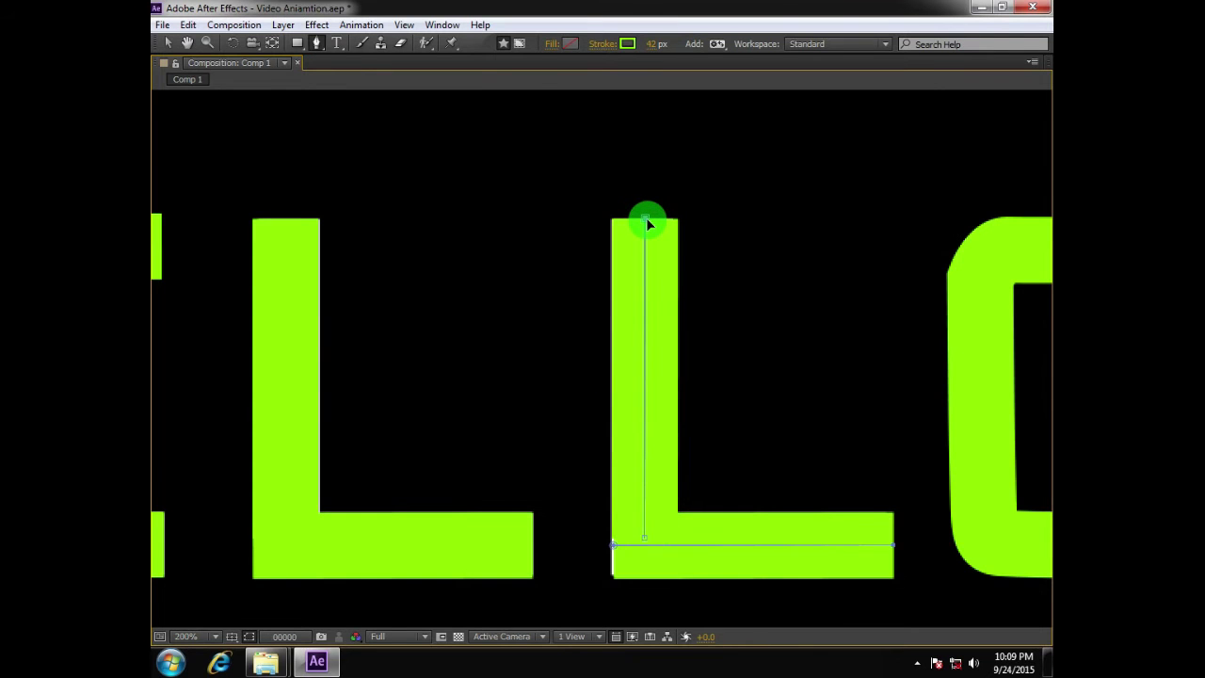
- Select the H shape layer in Comp 1
scroll(646, 223, down, 2)
drag(502, 312, 549, 299)
key(grave)
click(294, 516)
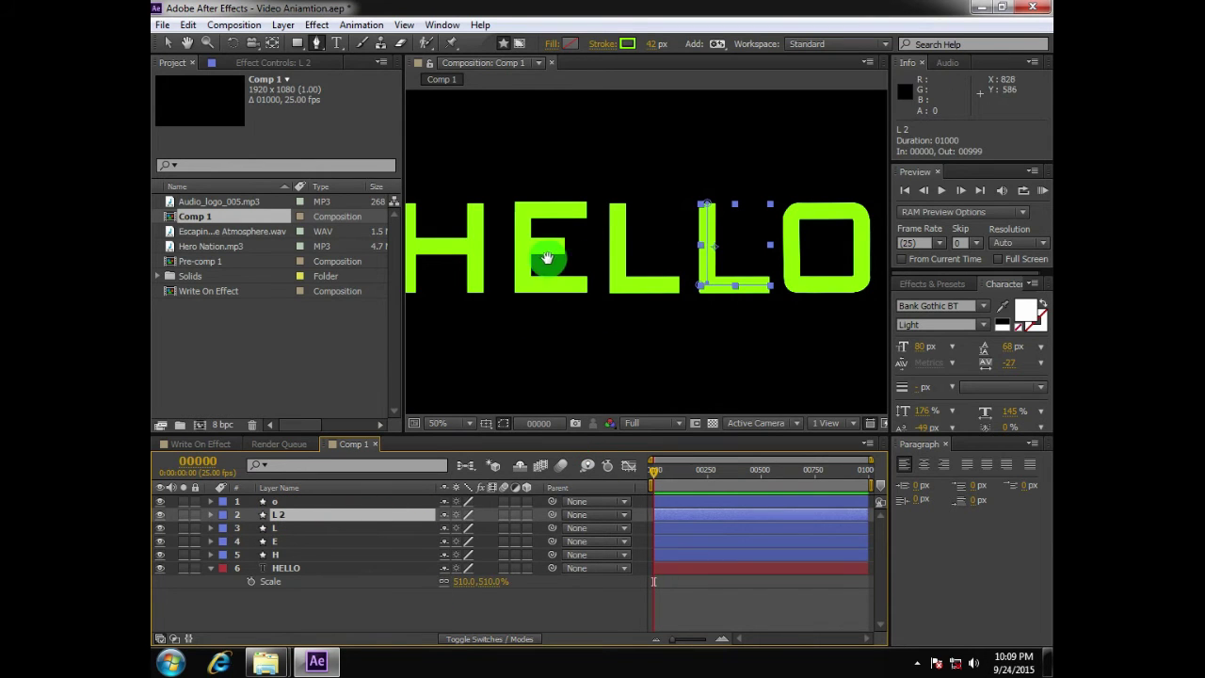
scroll(577, 261, left, 2)
click(282, 555)
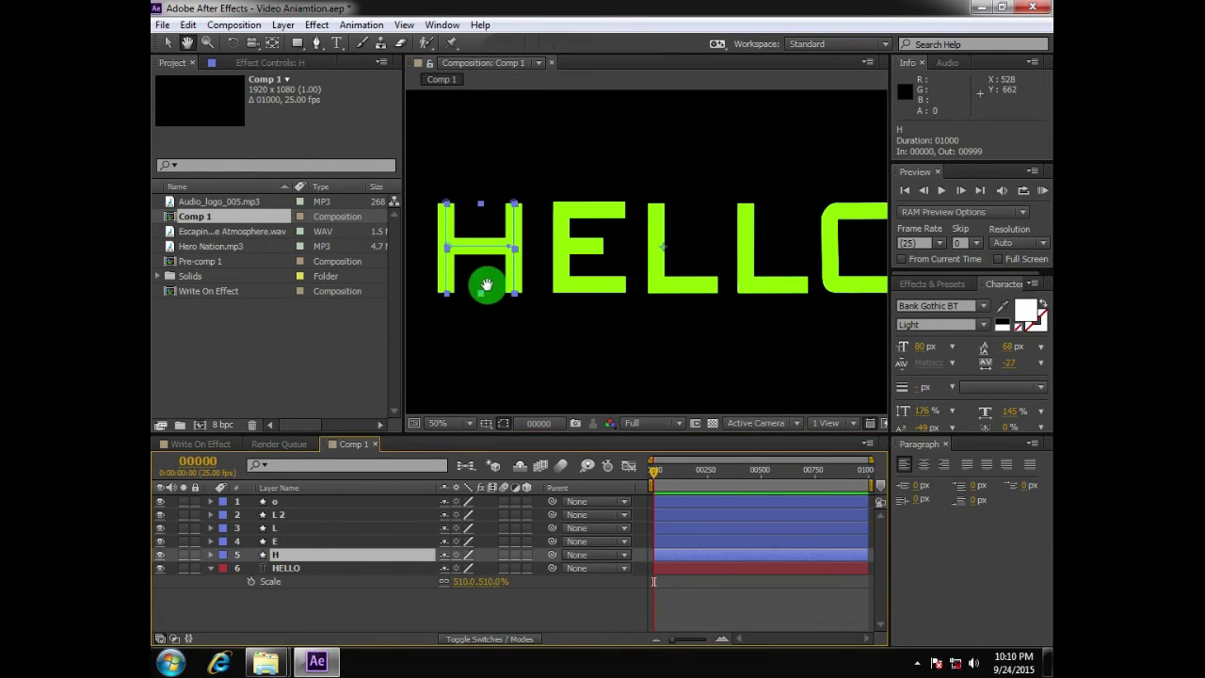
scroll(509, 288, left, 2)
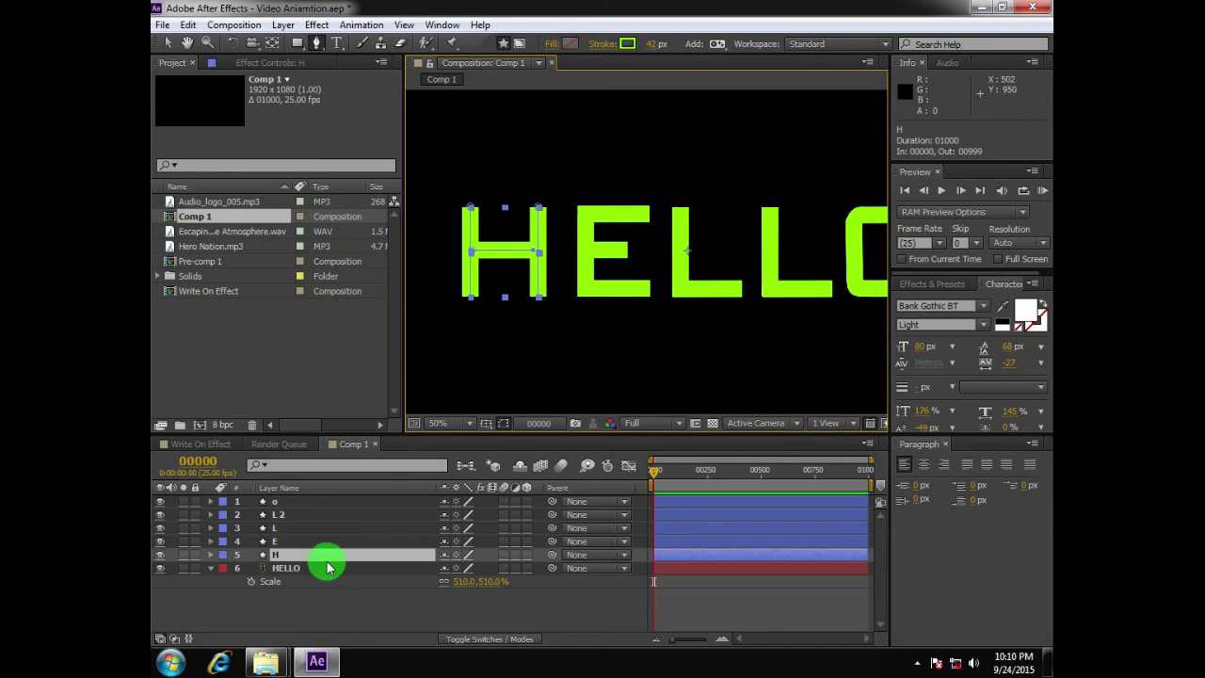
- Add a Trim Paths operator to the contents of the H shape layer
click(211, 555)
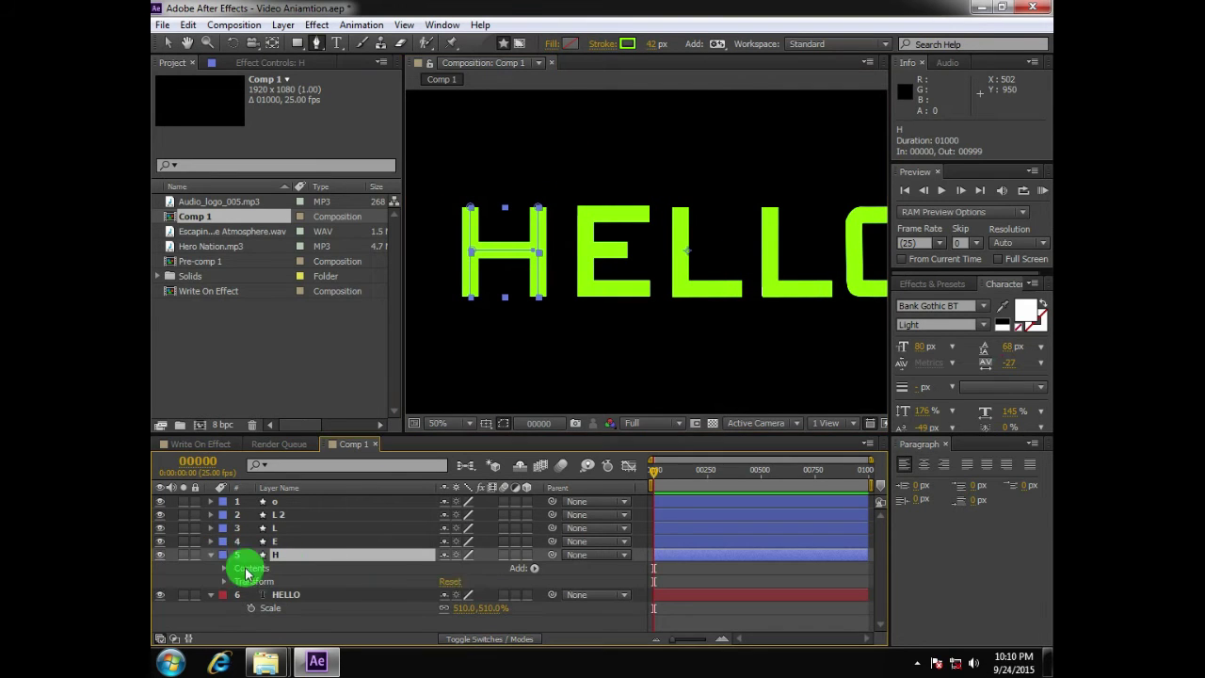
click(533, 569)
click(590, 485)
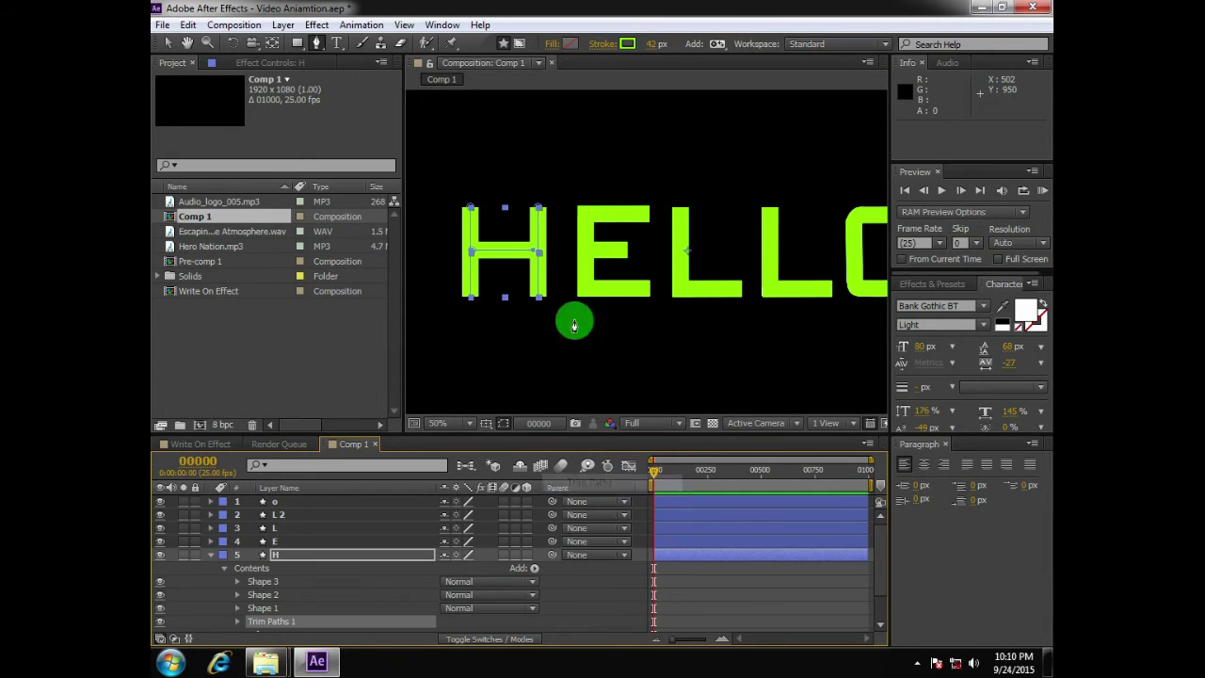
scroll(283, 607, down, 2)
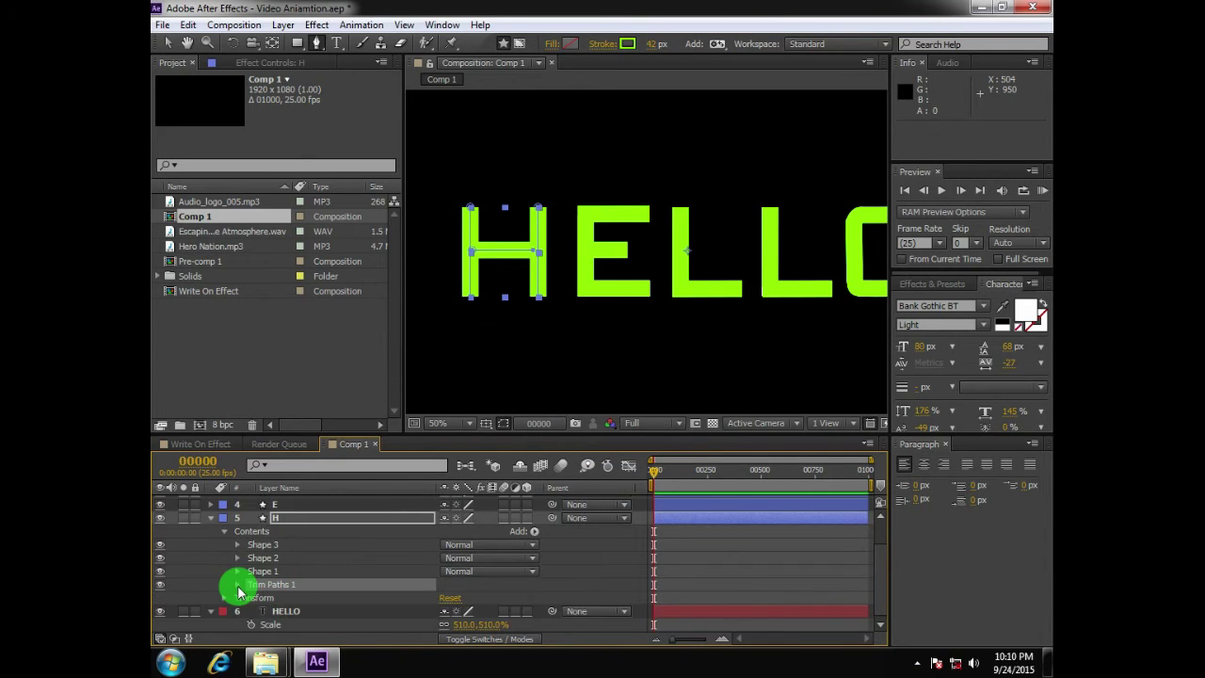
- Set the Trim Paths End of layer H to 0% and enable keyframing for it at frame 0
click(238, 584)
mouse_move(452, 604)
mouse_down()
mouse_move(304, 592)
mouse_move(462, 591)
mouse_up()
click(271, 588)
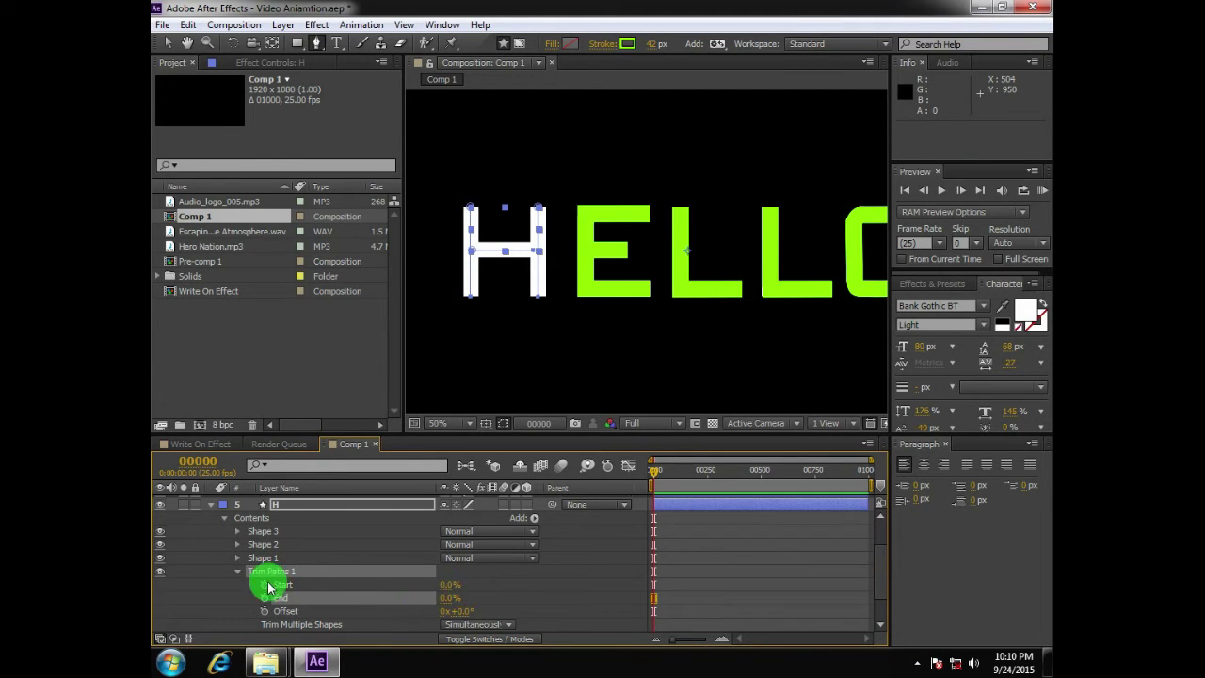
click(265, 600)
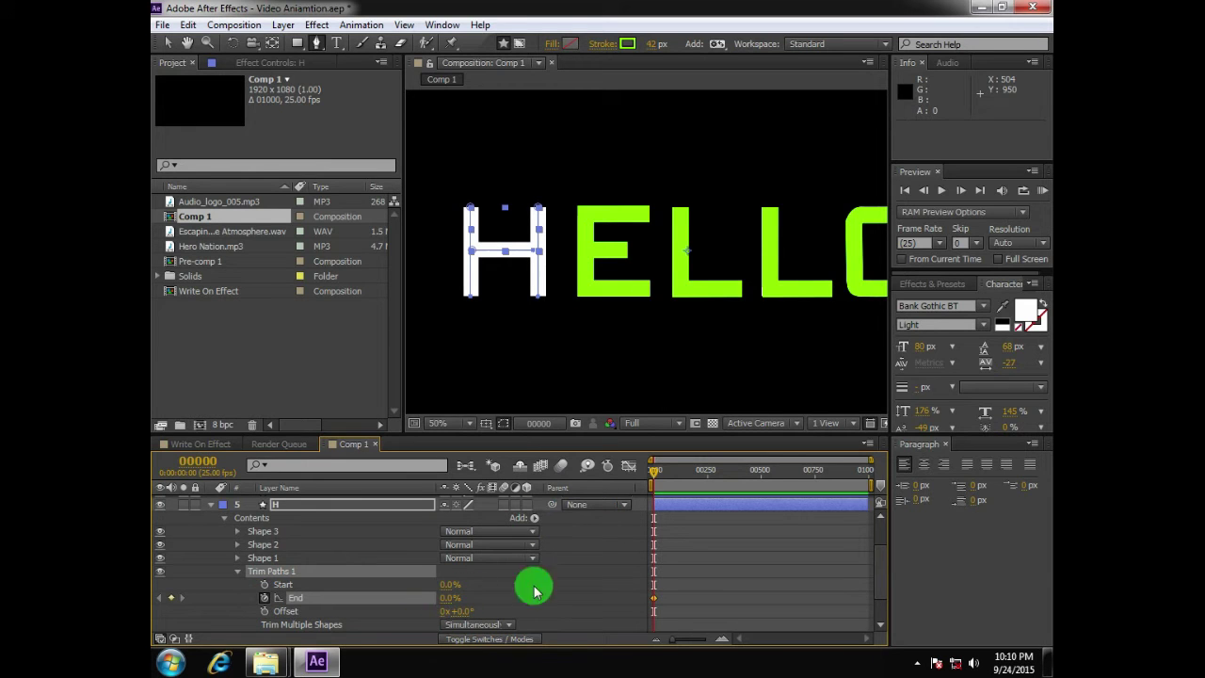
- At frame 20, set the Trim Paths End of layer H to 100%
click(533, 425)
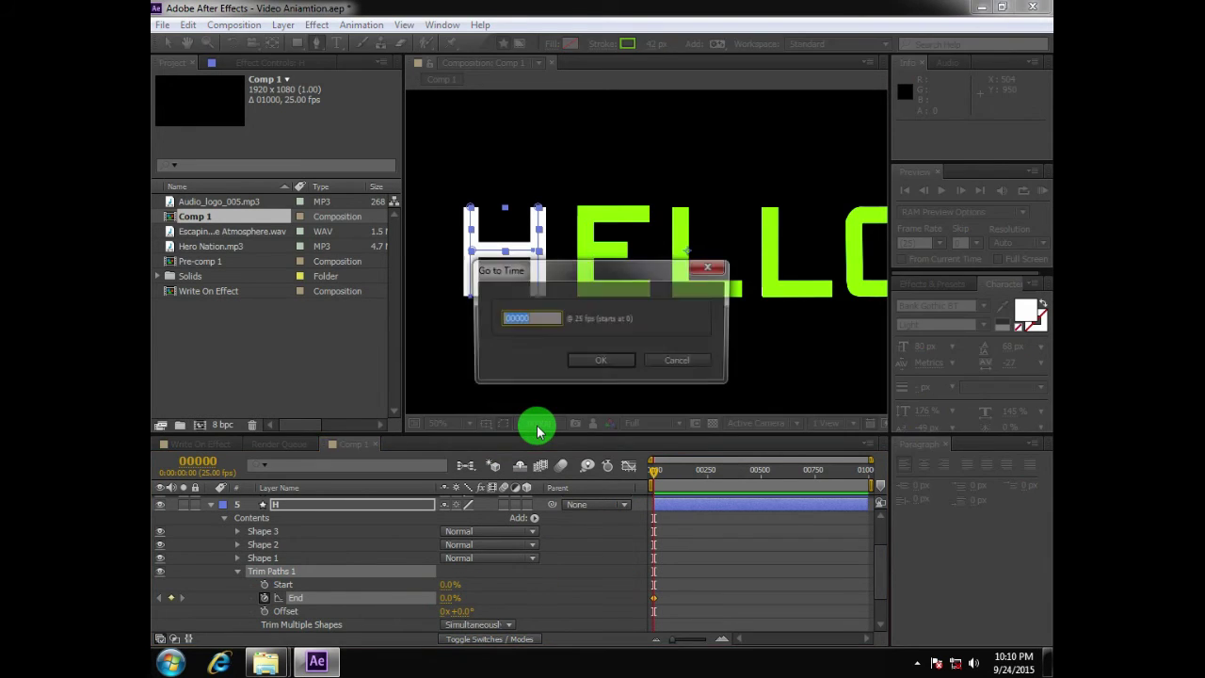
text(20)
key(Return)
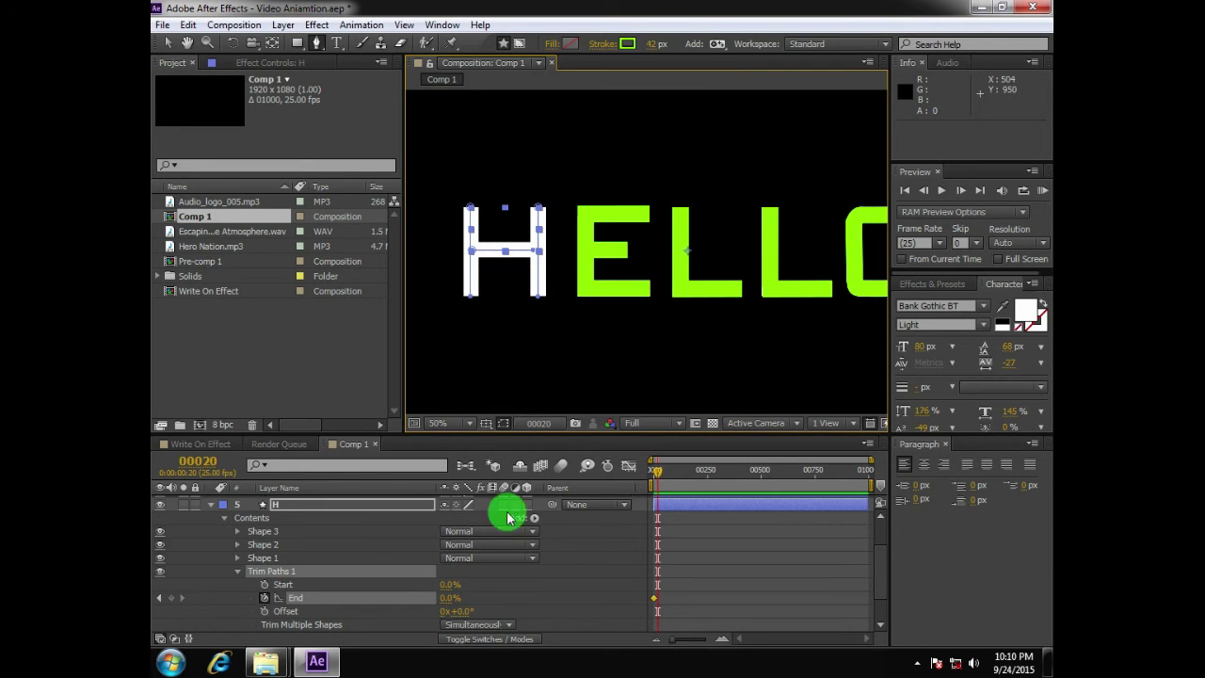
drag(443, 598, 608, 602)
key(equal)
key(equal)
key(equal)
drag(758, 641, 743, 640)
- Reveal only the animated End property of layer H, copy both its keyframes and return to frame 0
click(216, 509)
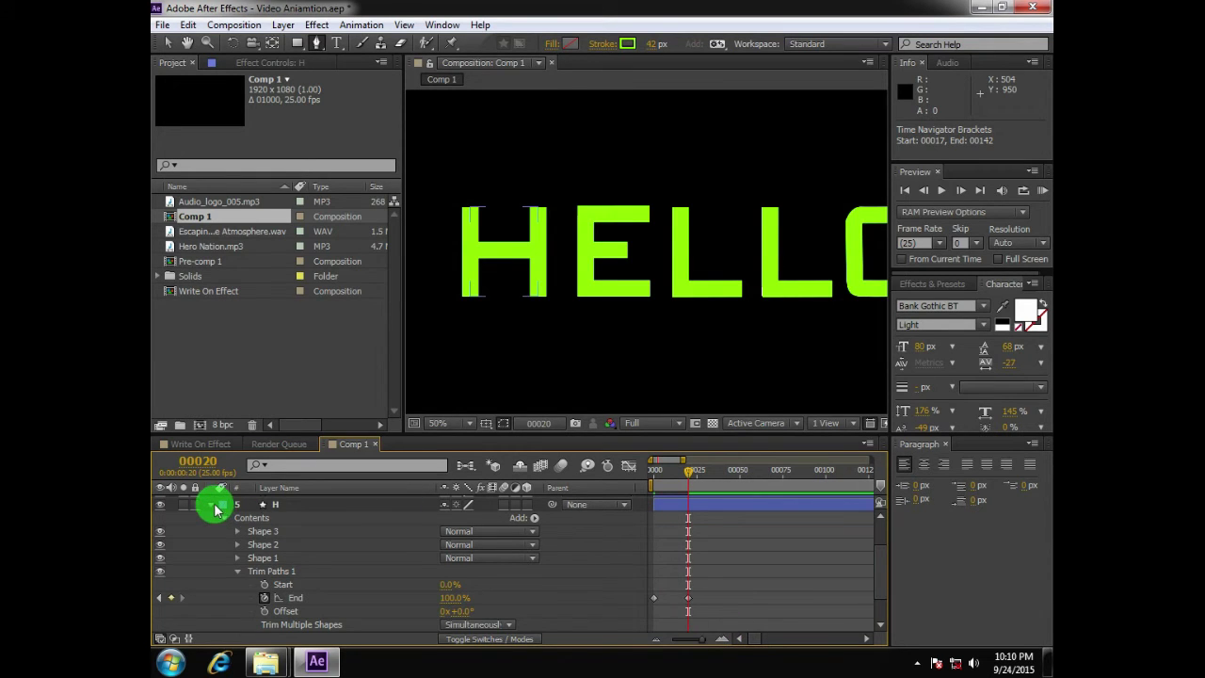
click(212, 506)
click(282, 541)
click(286, 554)
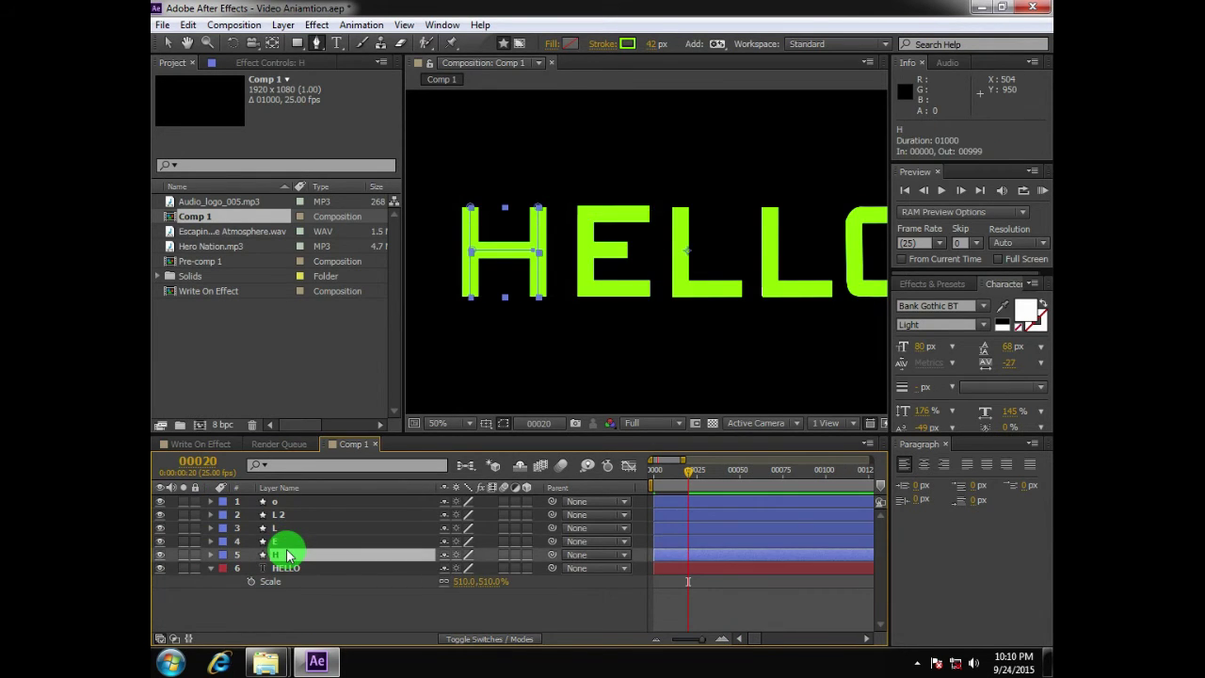
key(u)
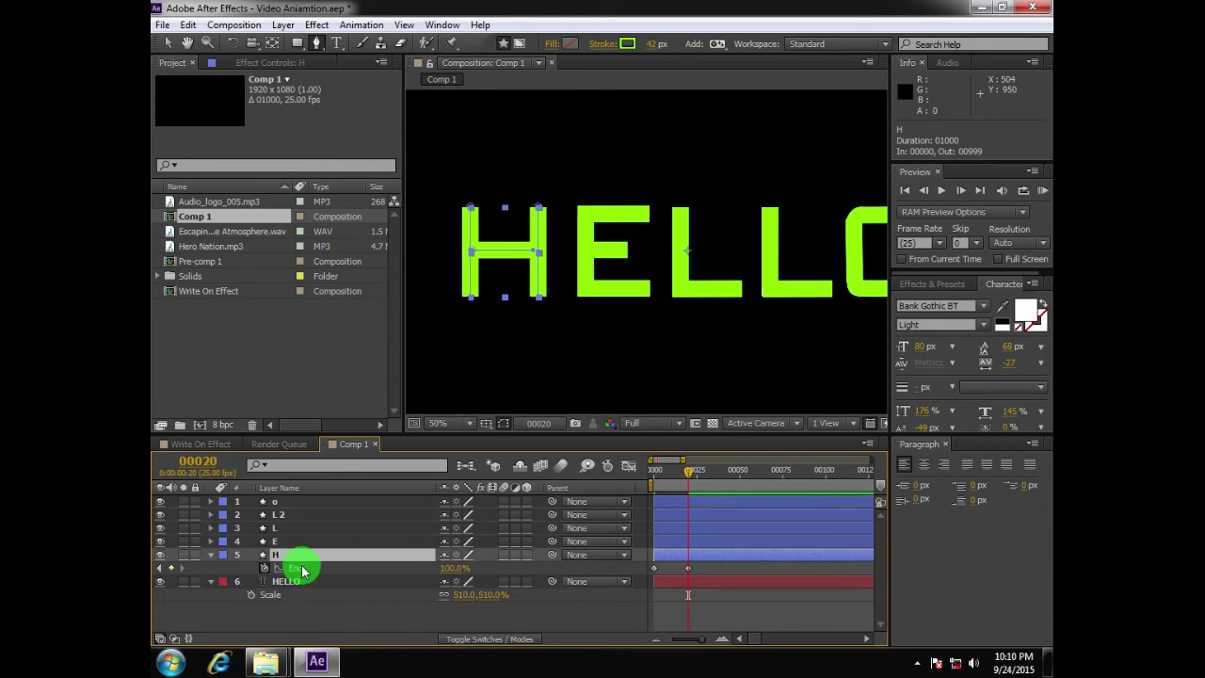
click(294, 569)
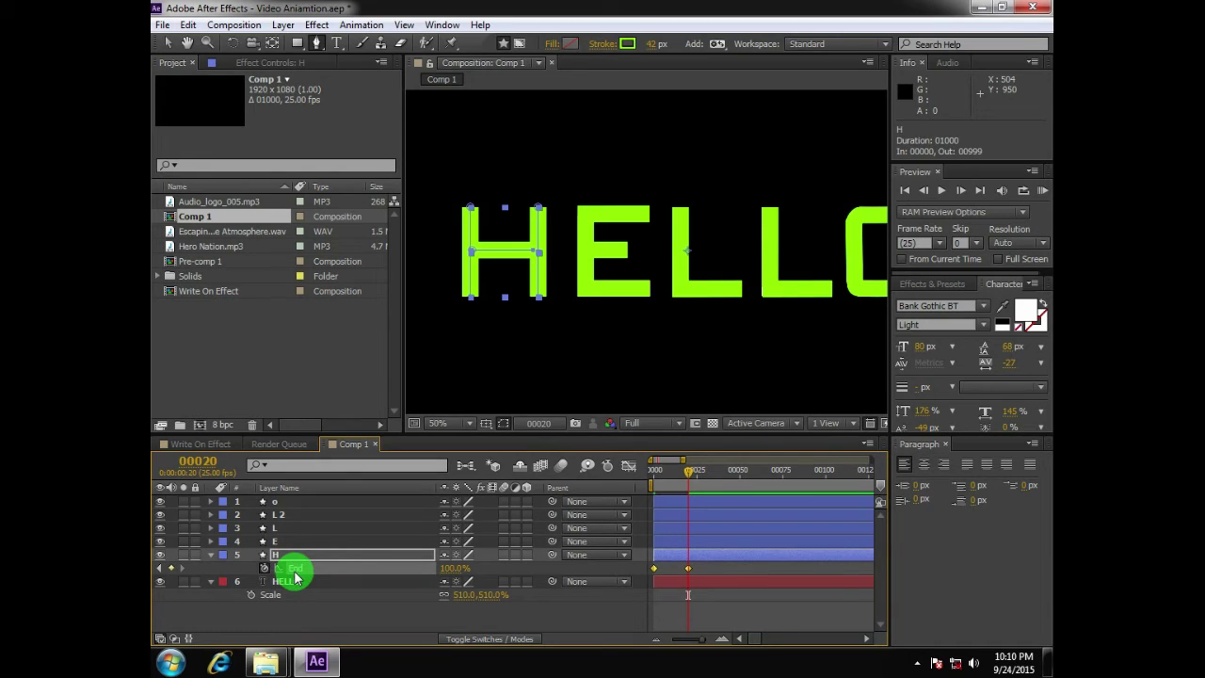
drag(690, 478, 616, 471)
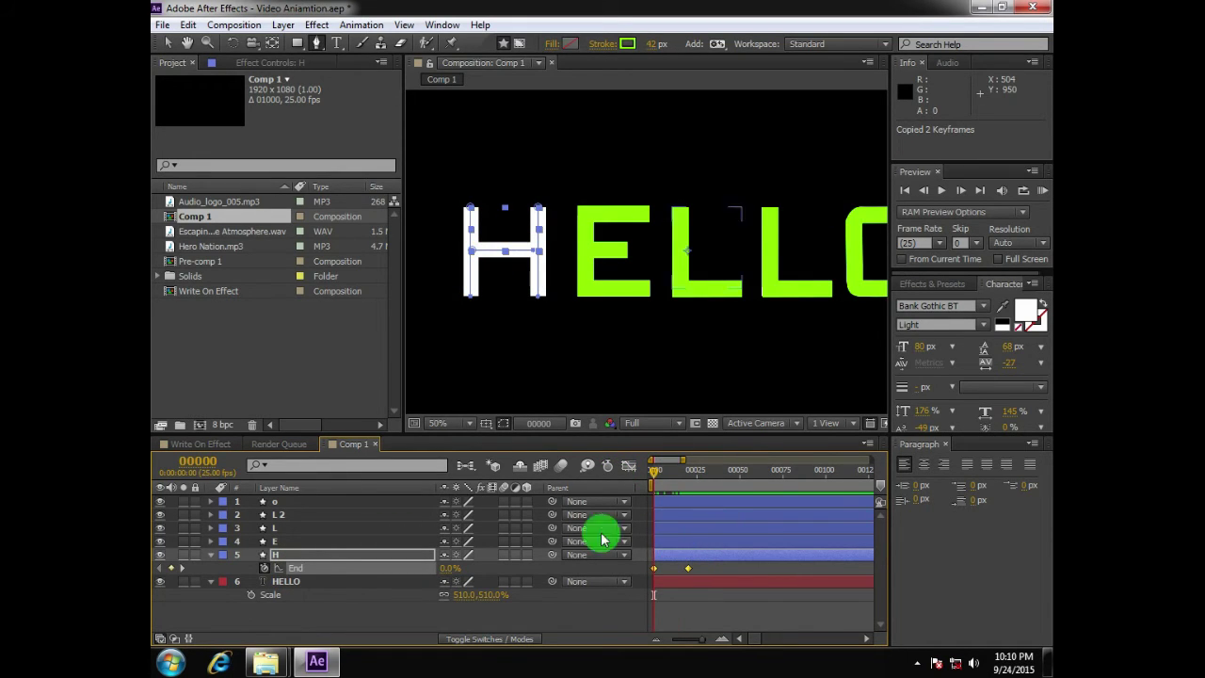
- Paste the copied Trim Paths End keyframes at frame 0 onto layers E, L, L 2 and o
click(274, 542)
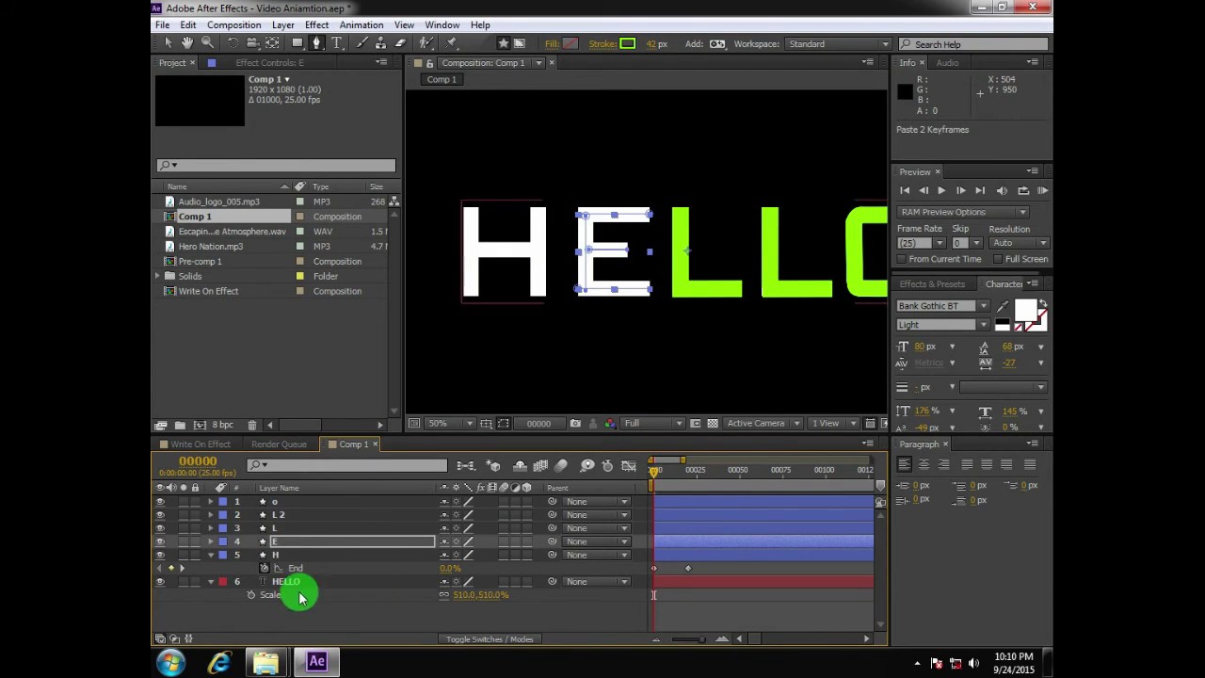
click(277, 528)
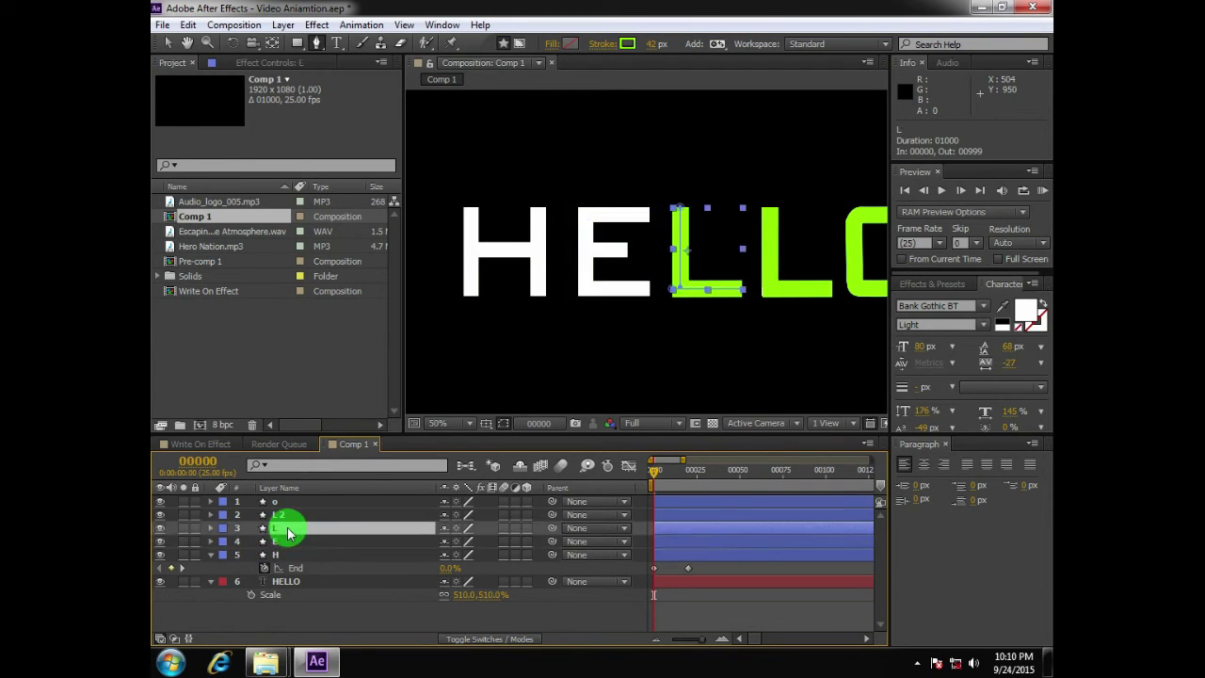
key(ctrl+v)
click(292, 520)
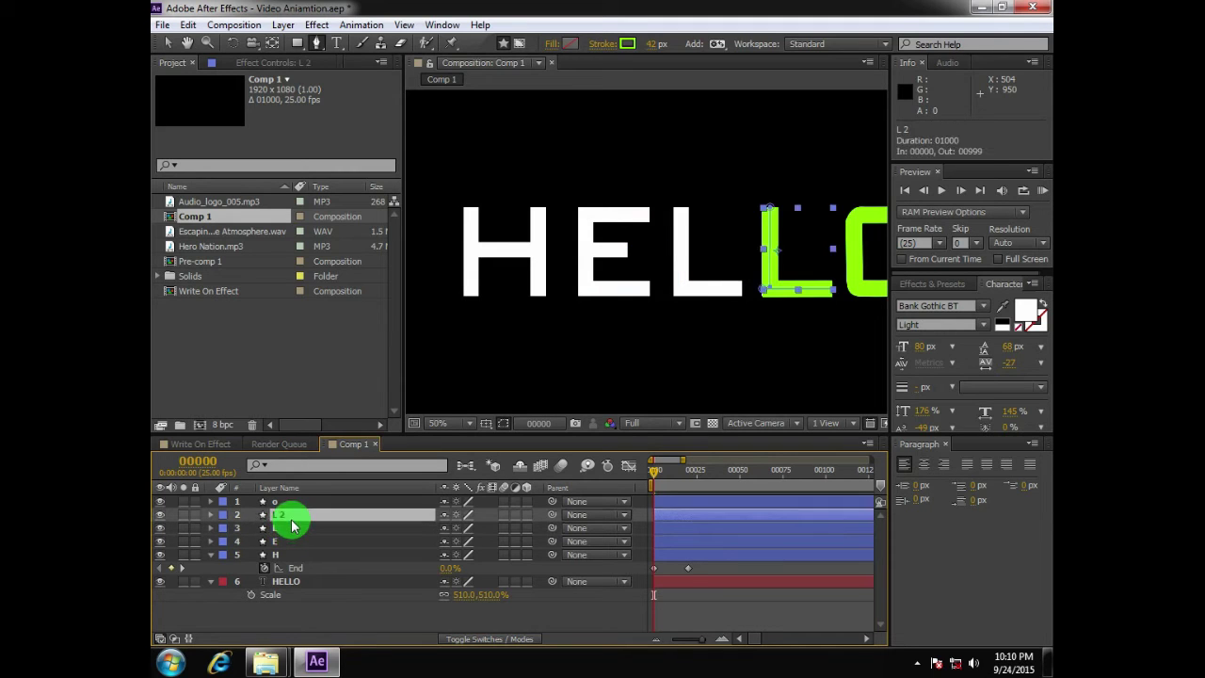
key(ctrl+v)
click(288, 500)
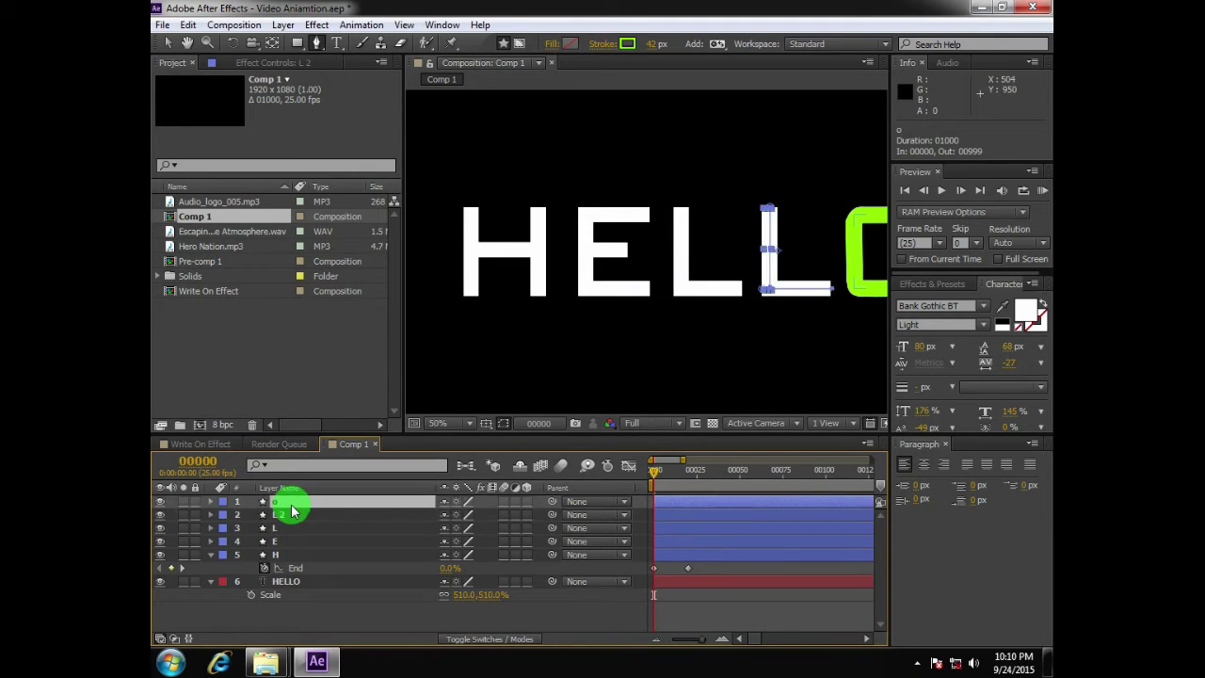
key(ctrl+v)
- Examine up close how the trimmed strokes draw over the white letters at frame 12
click(662, 472)
mouse_move(662, 473)
mouse_down()
mouse_move(694, 477)
mouse_move(646, 477)
mouse_move(686, 477)
mouse_move(675, 483)
mouse_up()
key(grave)
scroll(624, 361, up, 1)
drag(635, 367, 590, 365)
scroll(480, 368, up, 1)
drag(504, 361, 632, 427)
drag(475, 428, 560, 427)
key(g)
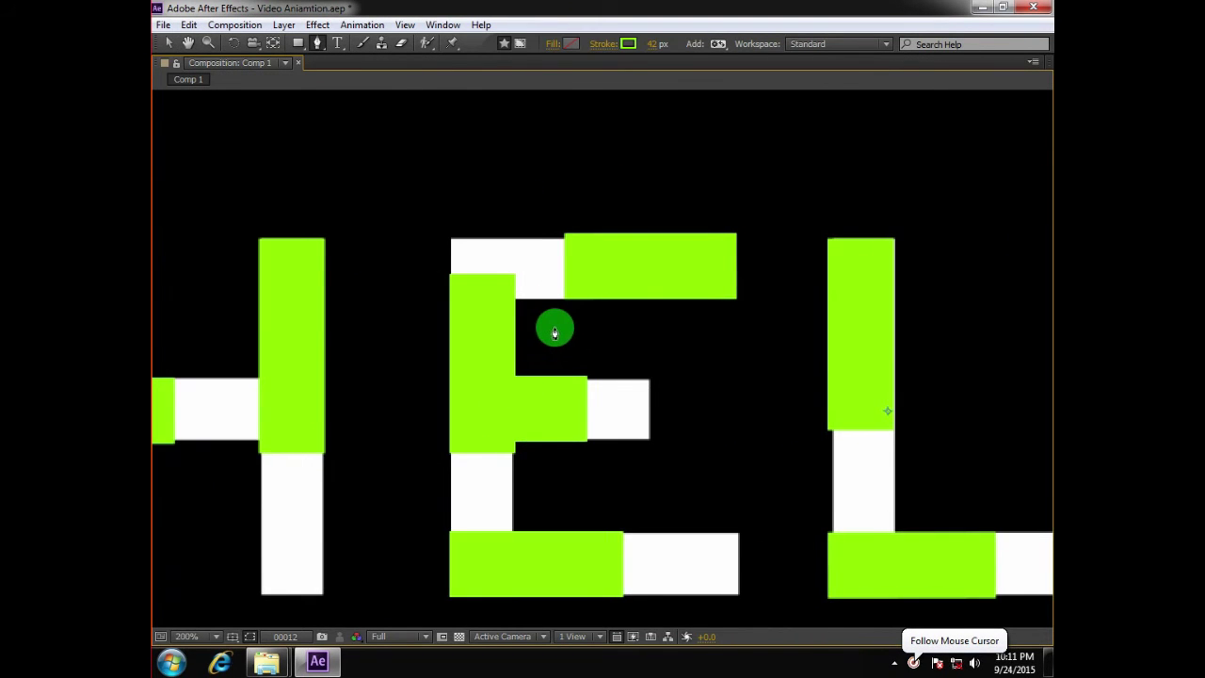
key(grave)
scroll(552, 336, down, 2)
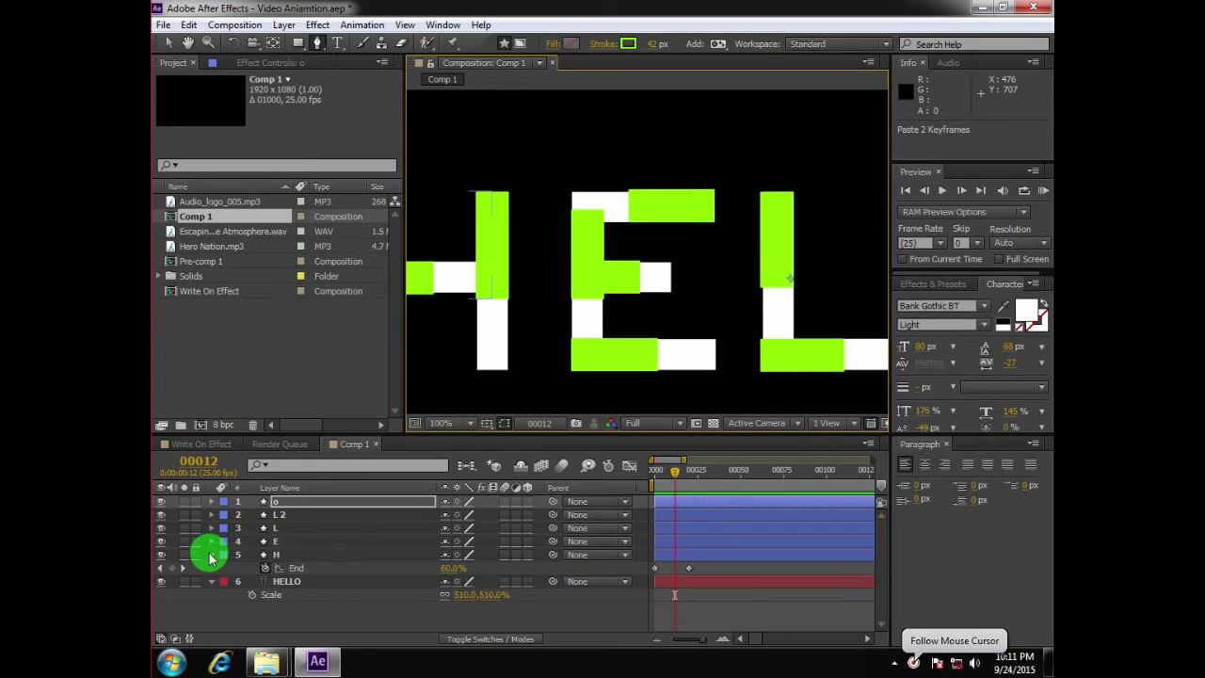
- Collapse the properties of layer H and select the HELLO text layer with the whole word in view
click(211, 555)
key(h)
scroll(638, 323, down, 2)
drag(638, 323, 559, 323)
scroll(584, 323, down, 2)
click(325, 572)
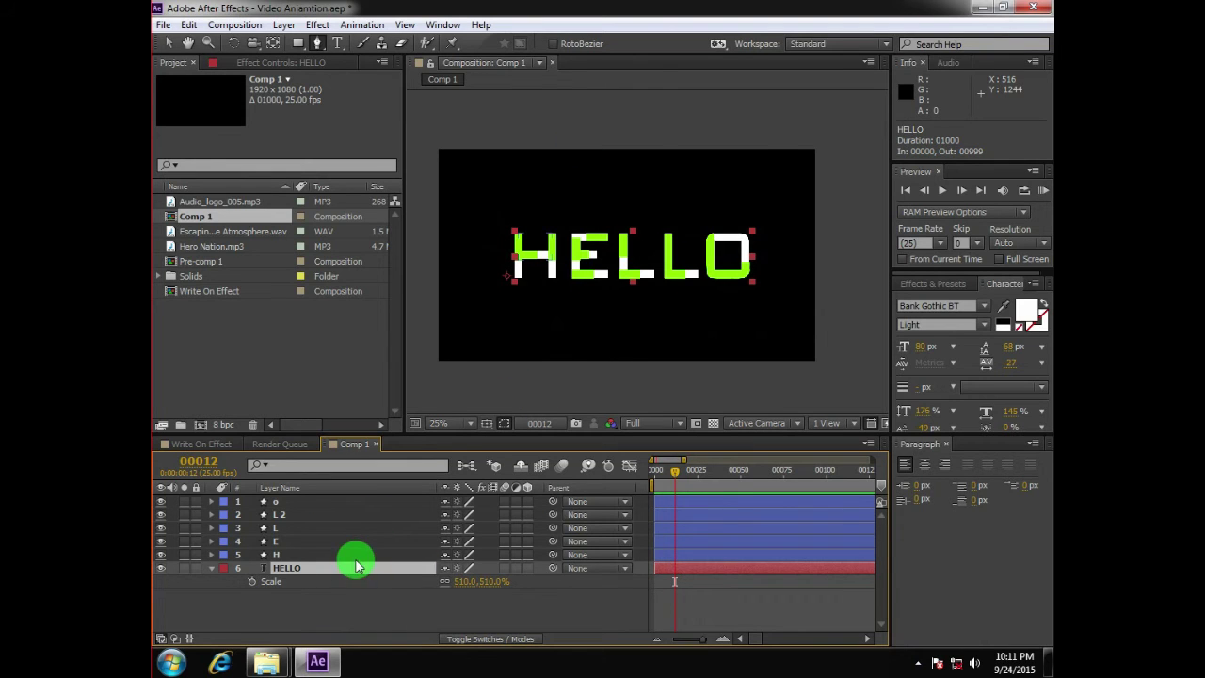
- Split the five letter layers H through o at frame 25 and delete the parts after the split
drag(678, 476, 695, 483)
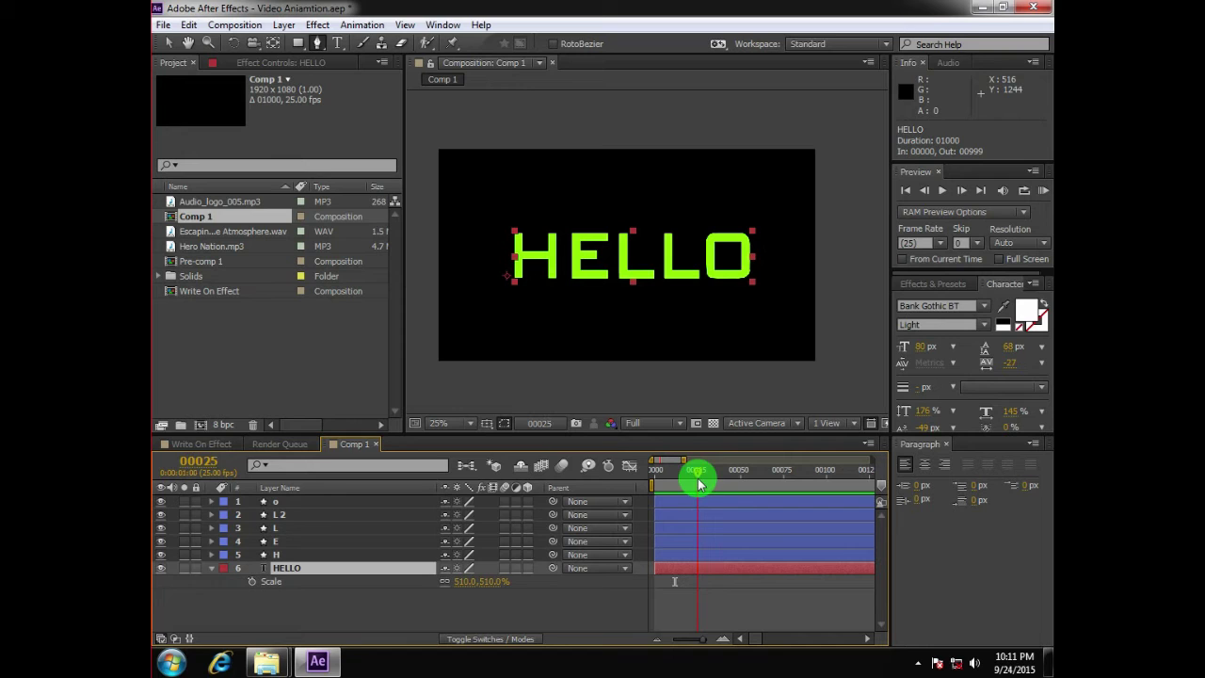
click(274, 554)
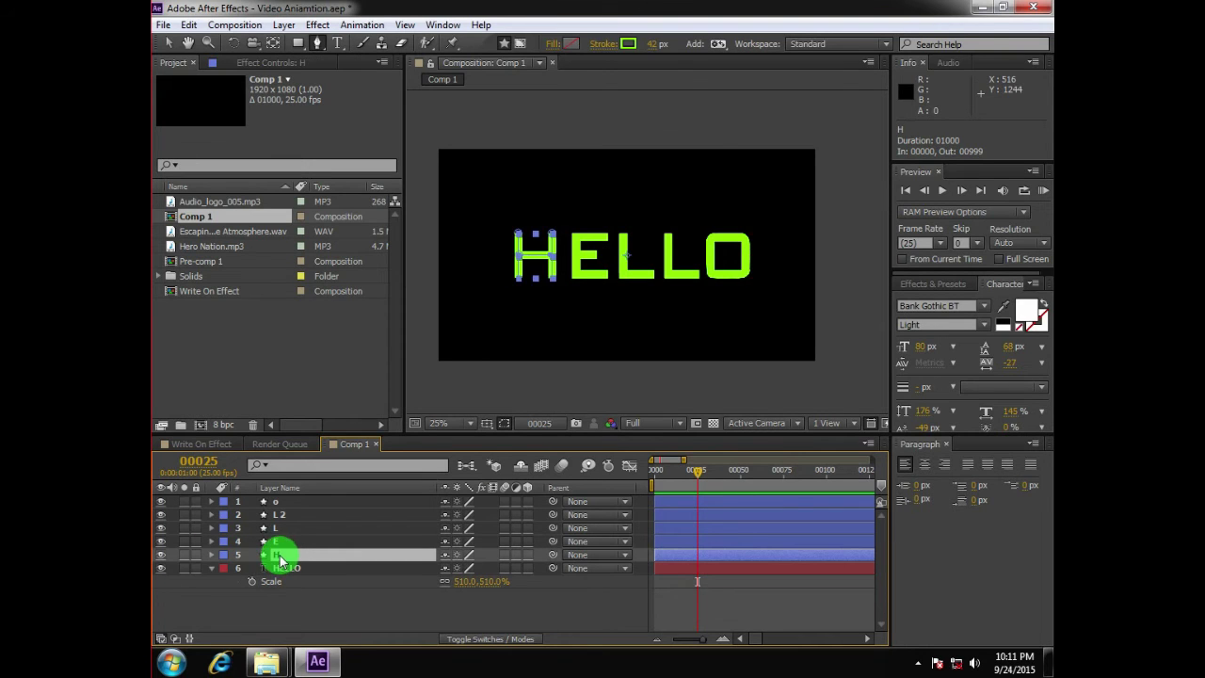
shift+click(288, 504)
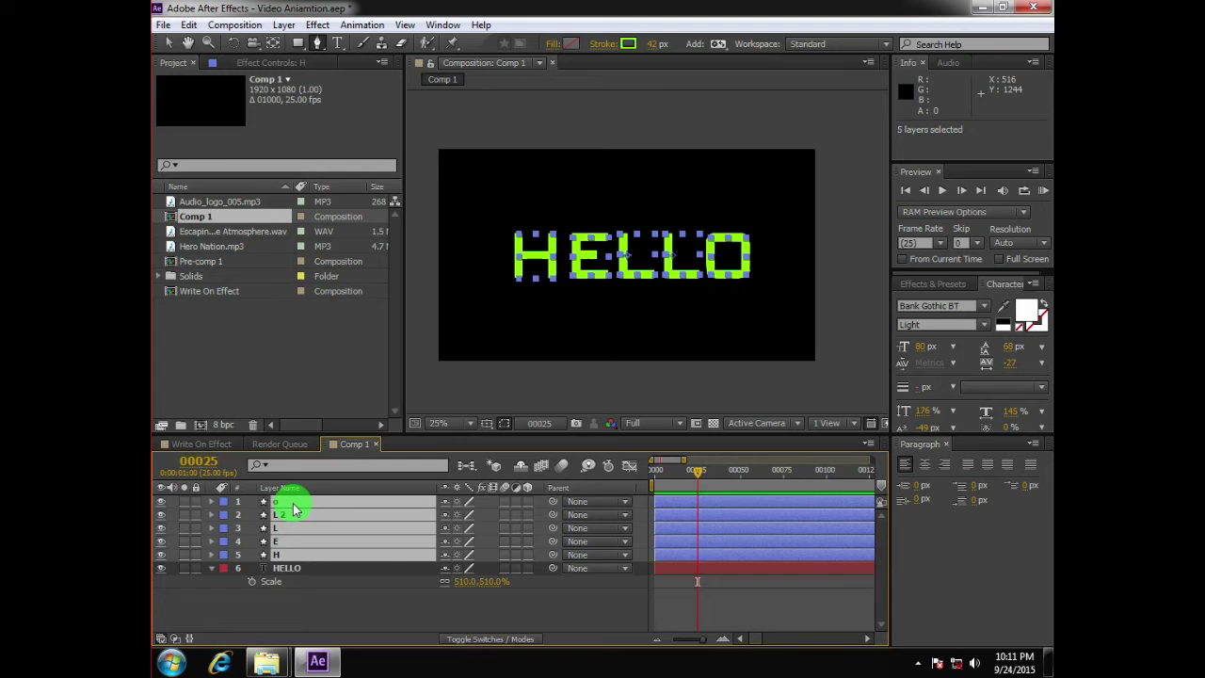
key(ctrl+shift+d)
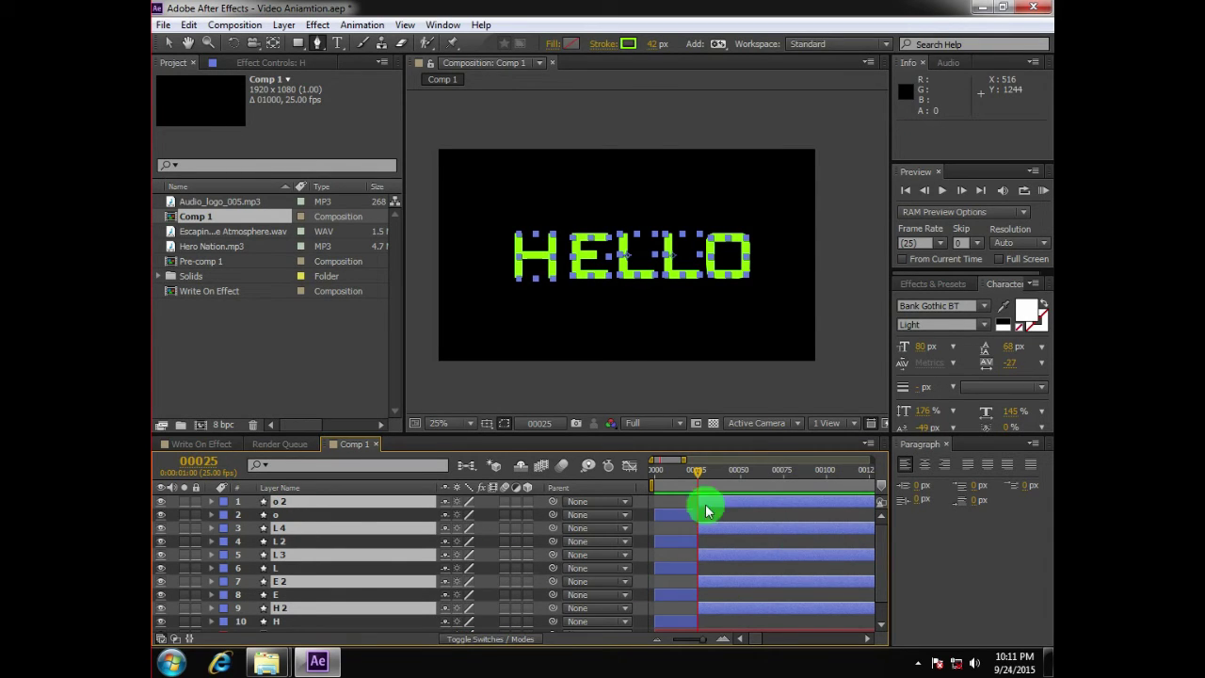
key(Delete)
drag(682, 458, 955, 471)
- Sequence the five letter layers from H up to o, starting at frame 0, with a 20-frame overlap and no transition
click(279, 558)
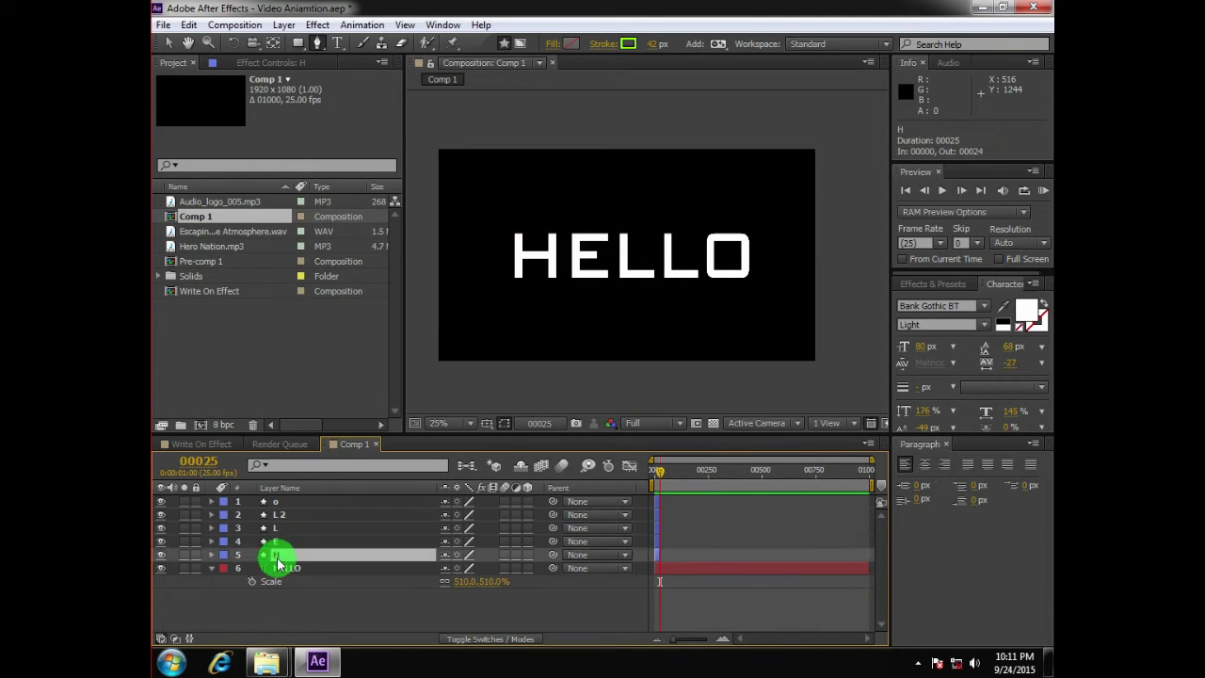
shift+click(281, 504)
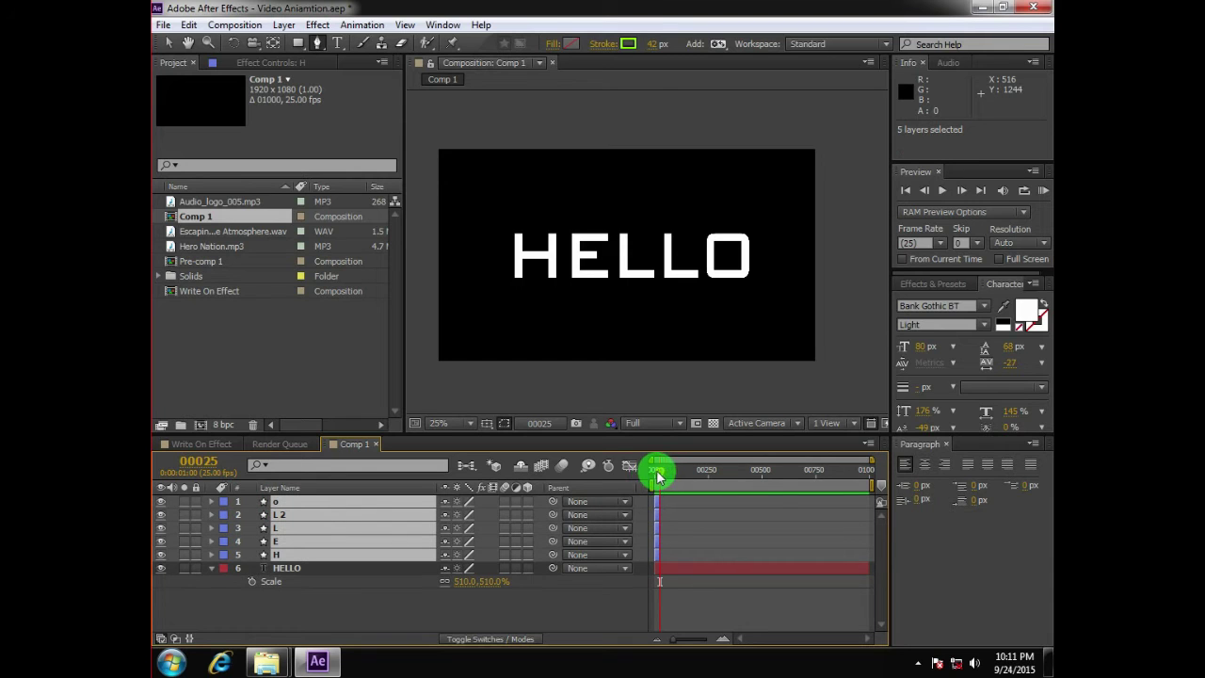
drag(659, 477, 622, 473)
key(semicolon)
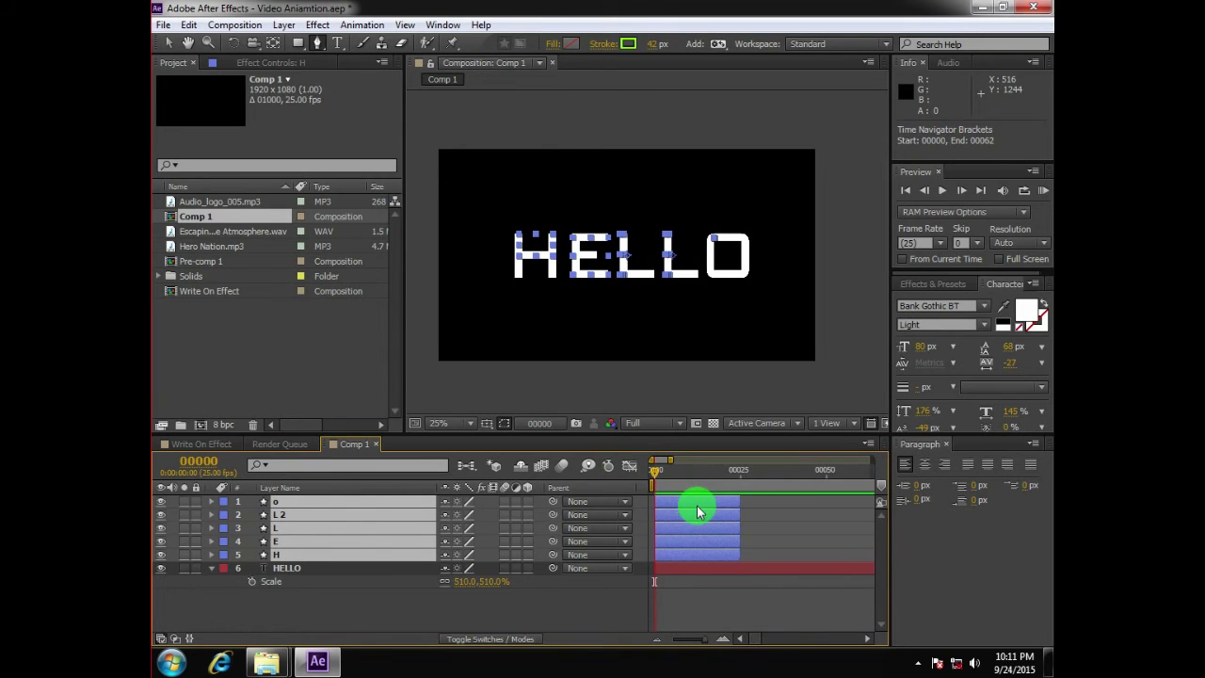
click(373, 26)
mouse_move(403, 187)
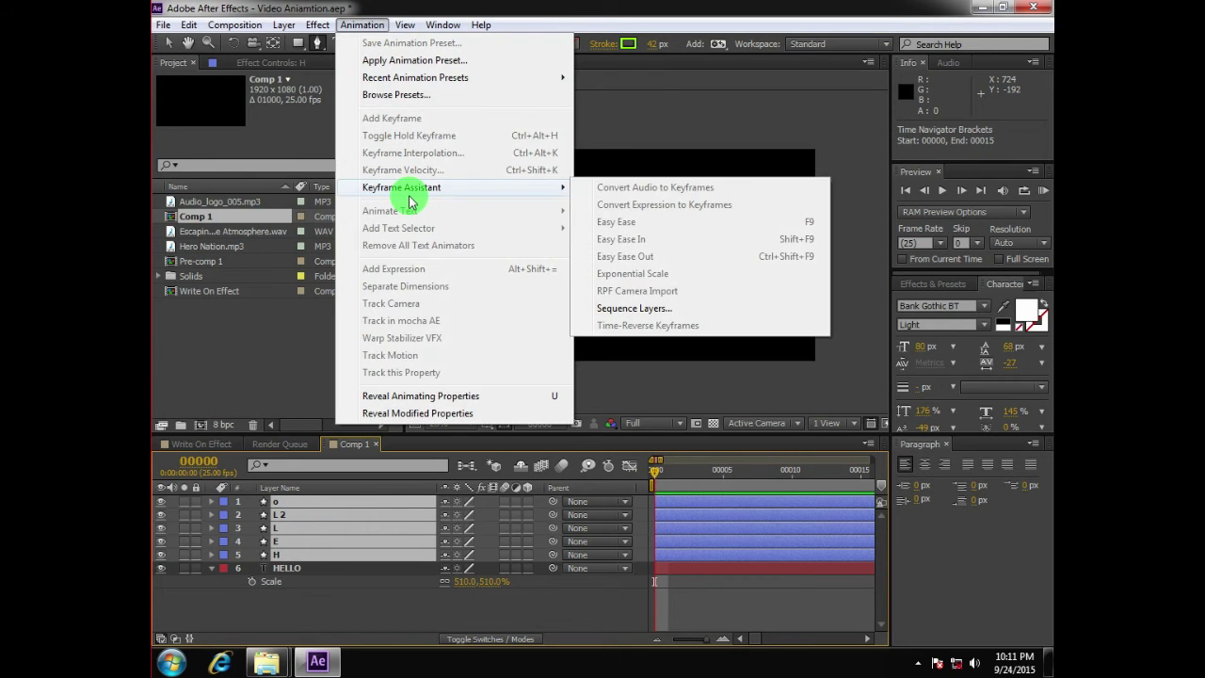
click(636, 309)
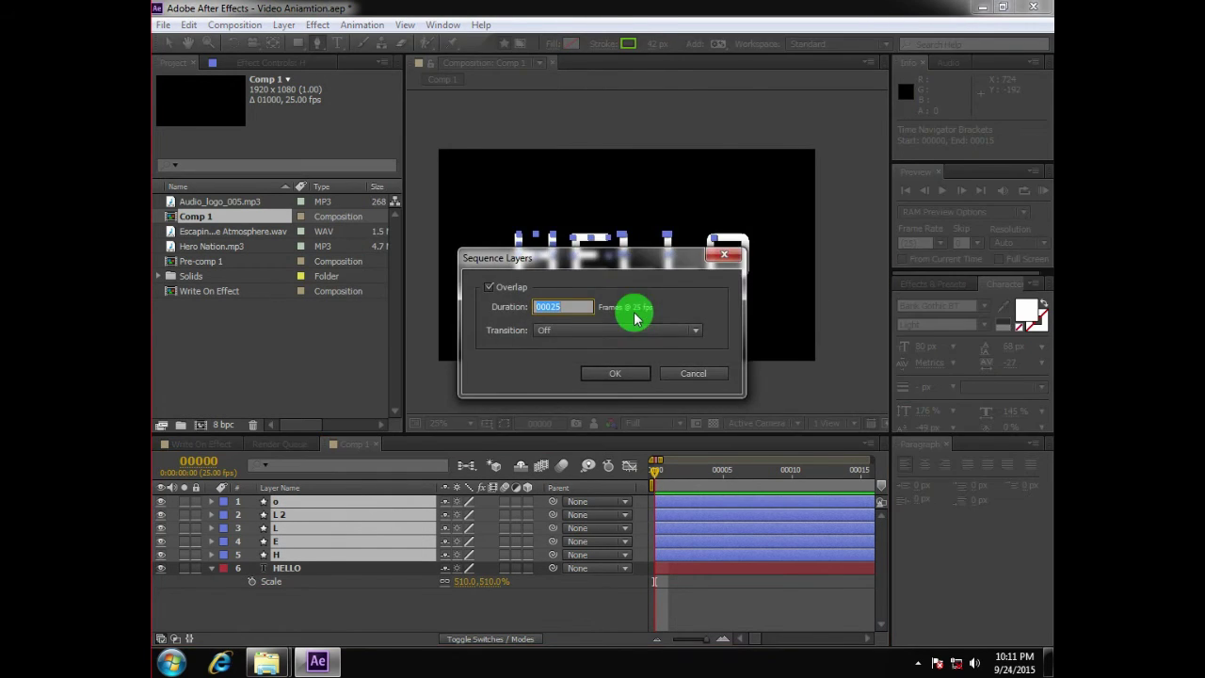
click(489, 289)
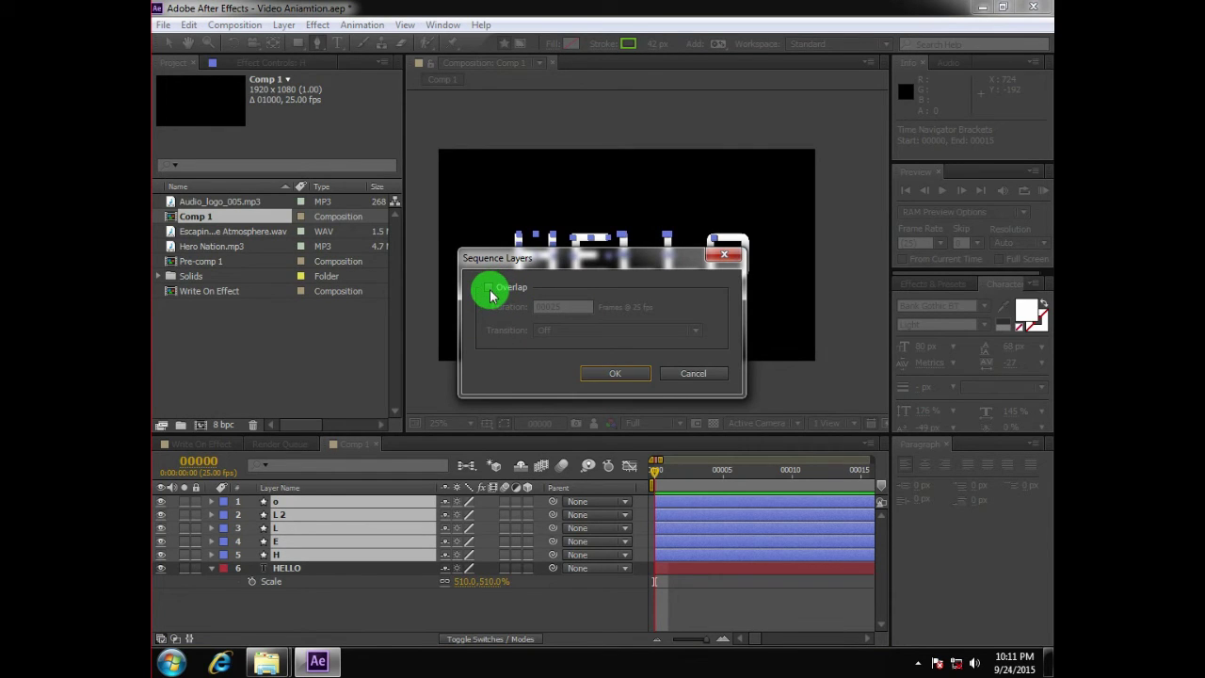
click(490, 290)
double_click(560, 307)
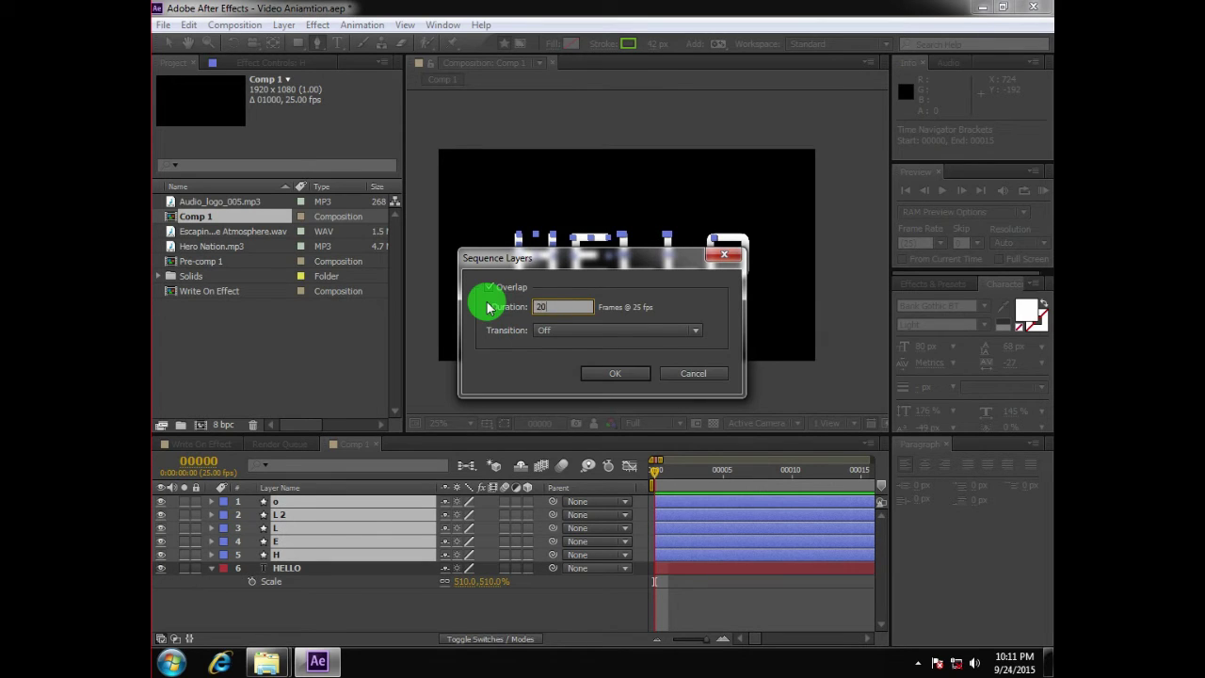
click(610, 373)
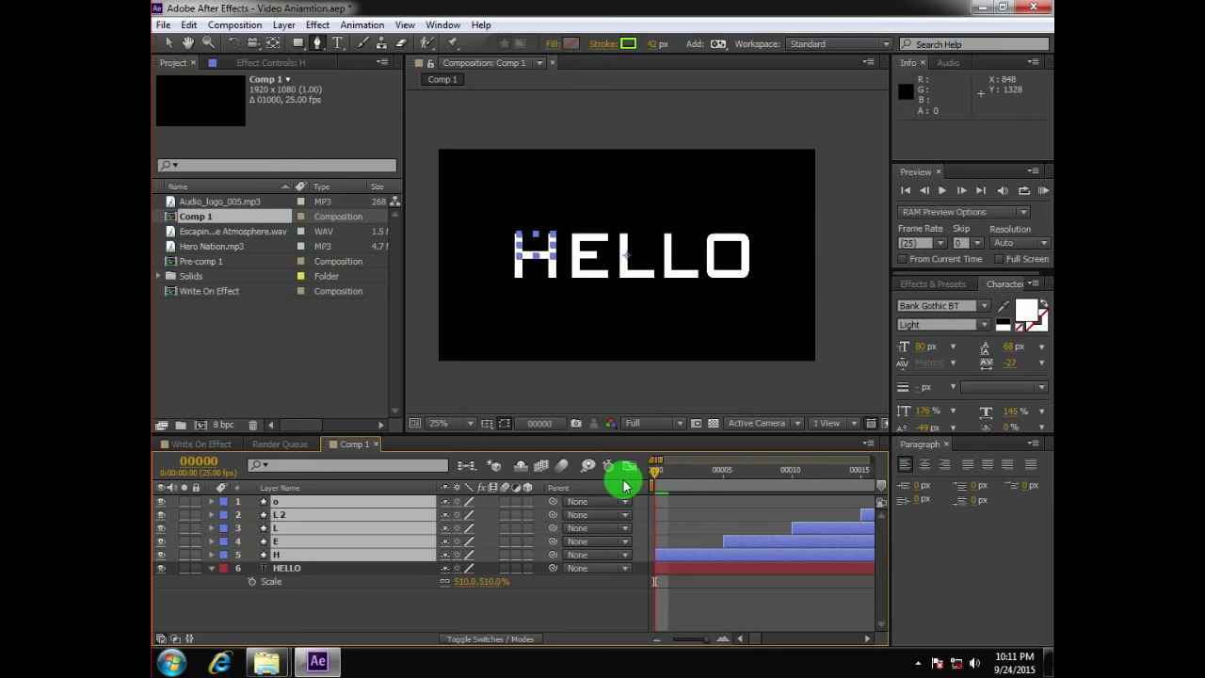
- Scrub through the first frames to check the staggered write-on of the letters
key(minus)
key(minus)
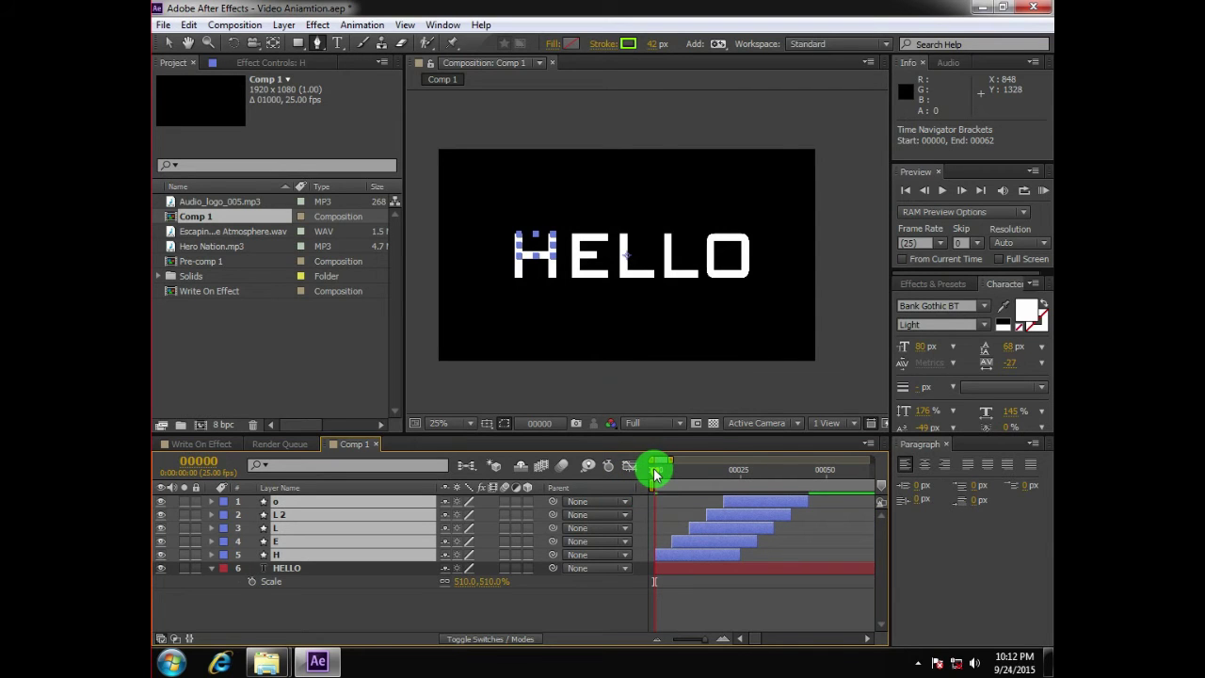
drag(695, 482, 505, 484)
- Extend the out points of all five selected letter layers to about frame 440
click(767, 555)
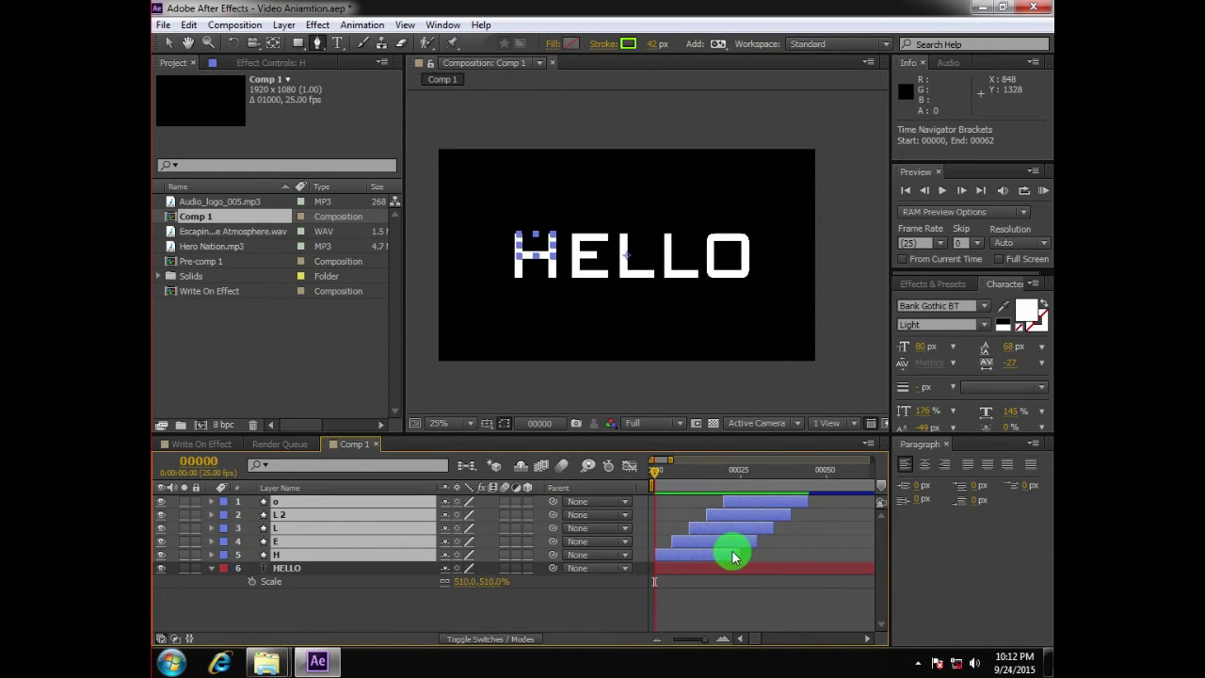
drag(737, 556, 891, 571)
key(minus)
key(minus)
key(minus)
- End the work area at frame 100 and trim the composition to that work area
drag(654, 469, 678, 486)
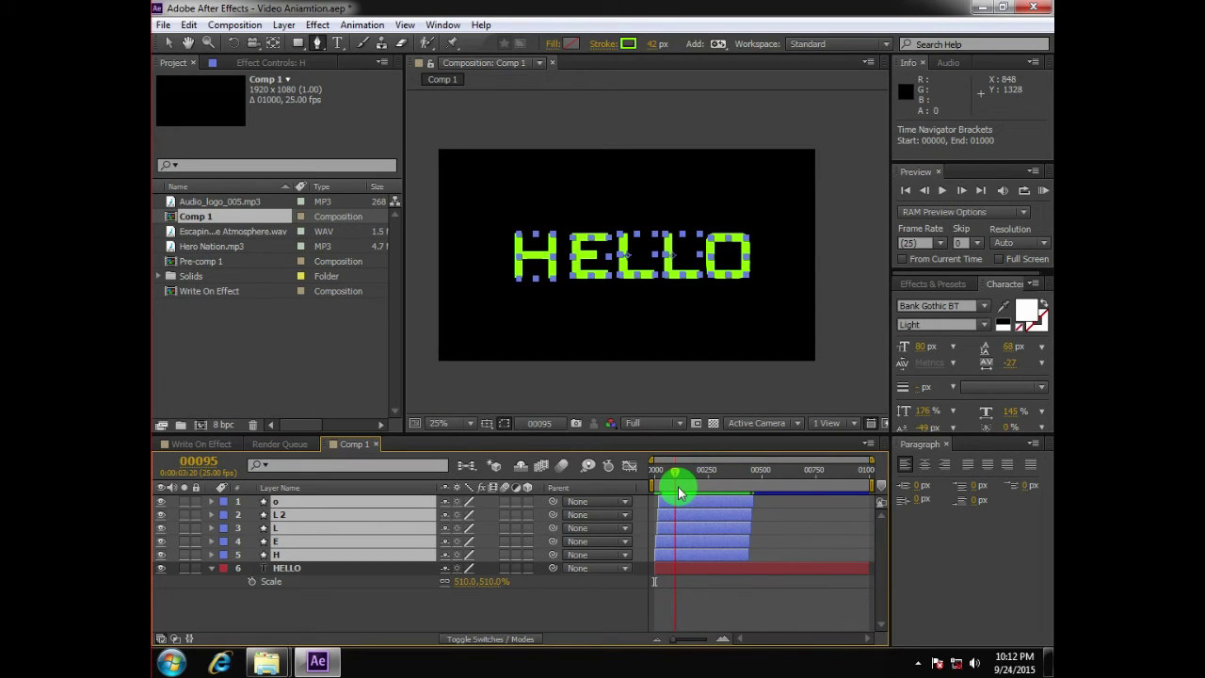
click(544, 423)
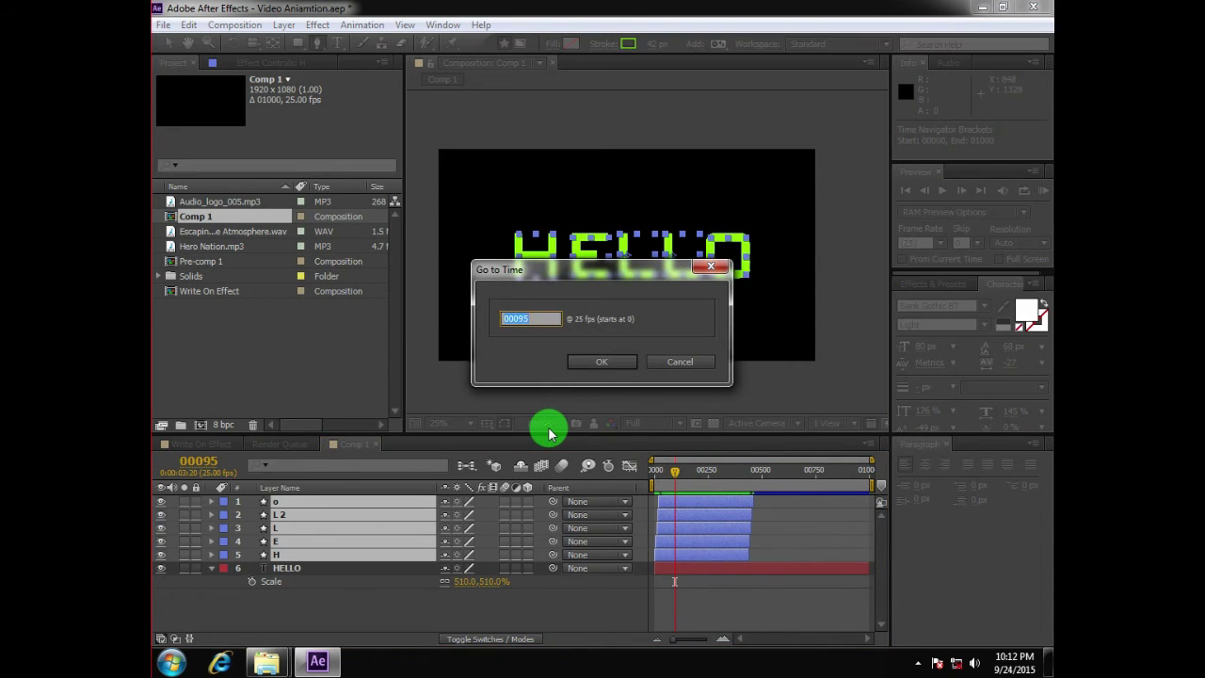
text(100)
click(590, 362)
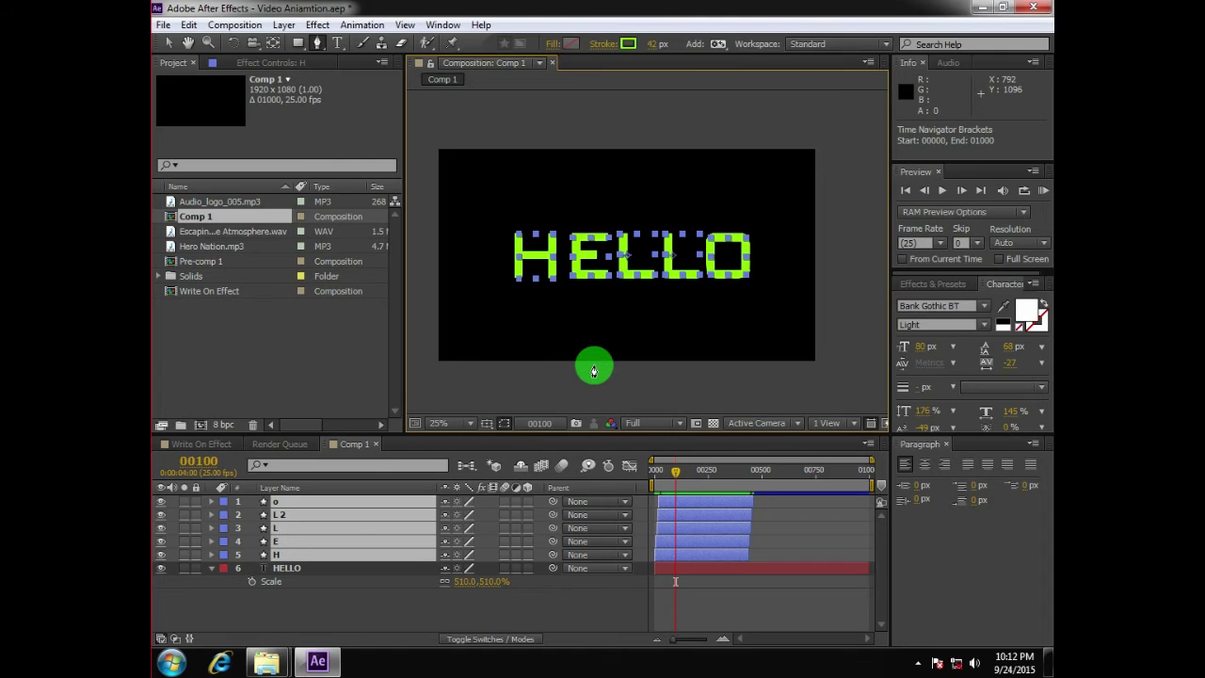
key(n)
right_click(667, 487)
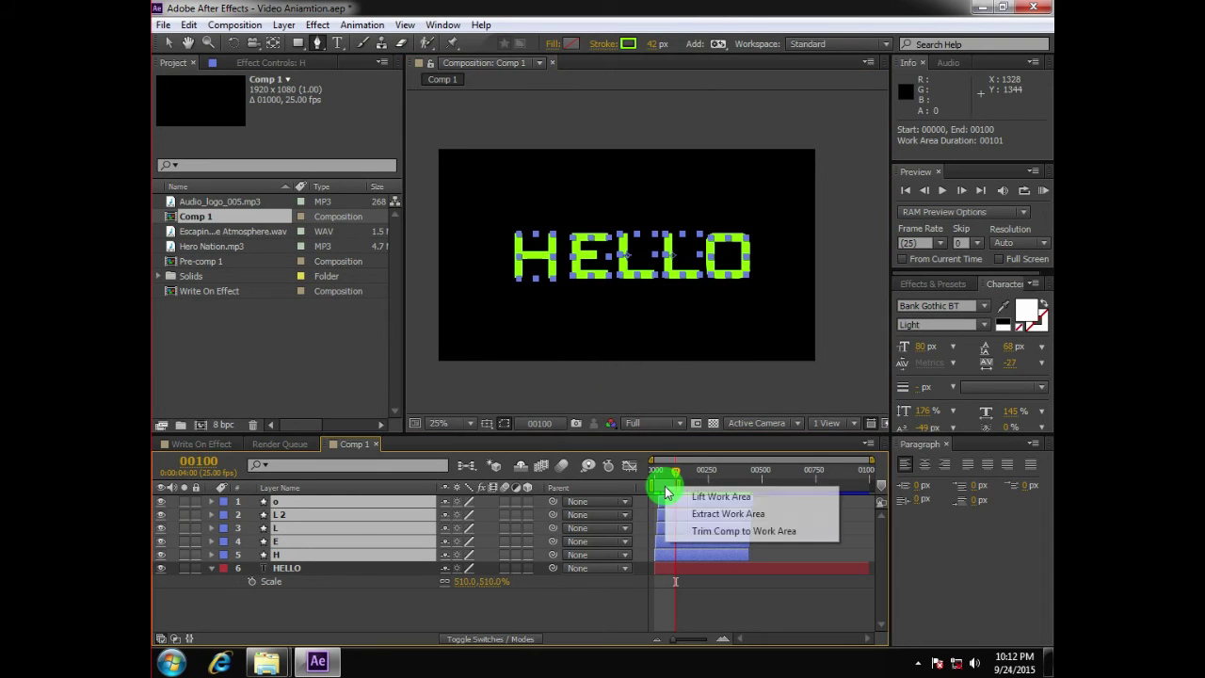
click(744, 531)
- Play the staggered HELLO animation from the first frame in an enlarged composition view
key(Home)
key(grave)
scroll(600, 368, up, 1)
key(grave)
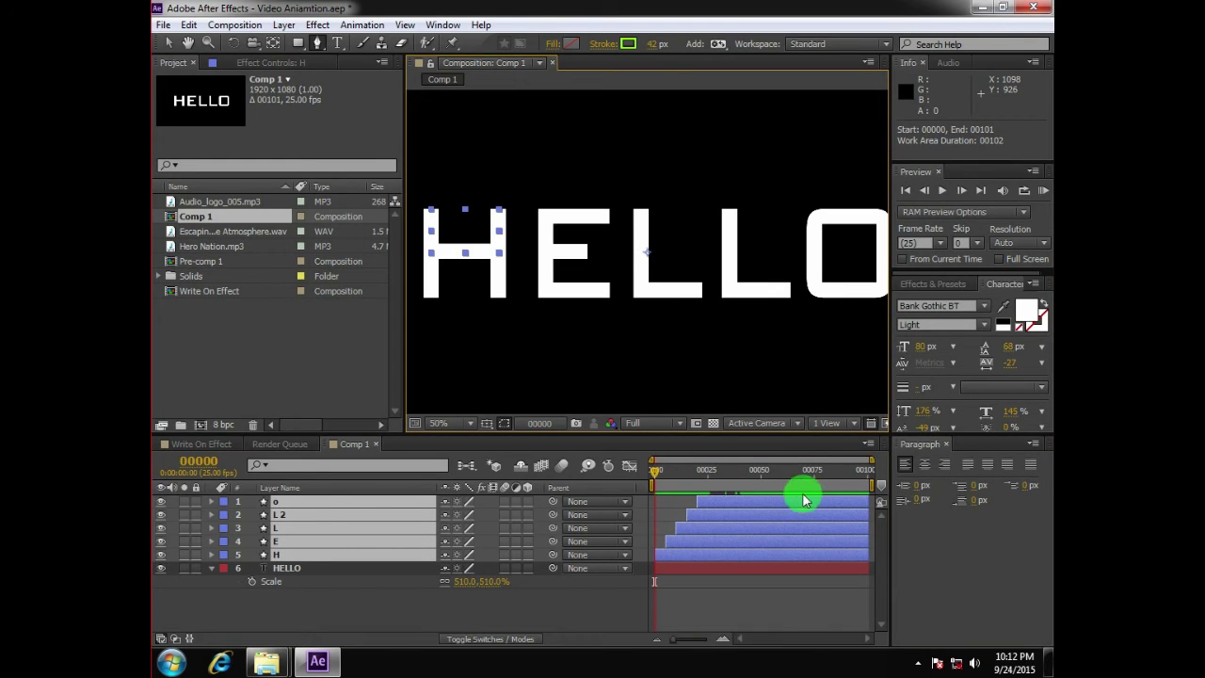
click(521, 445)
key(grave)
key(space)
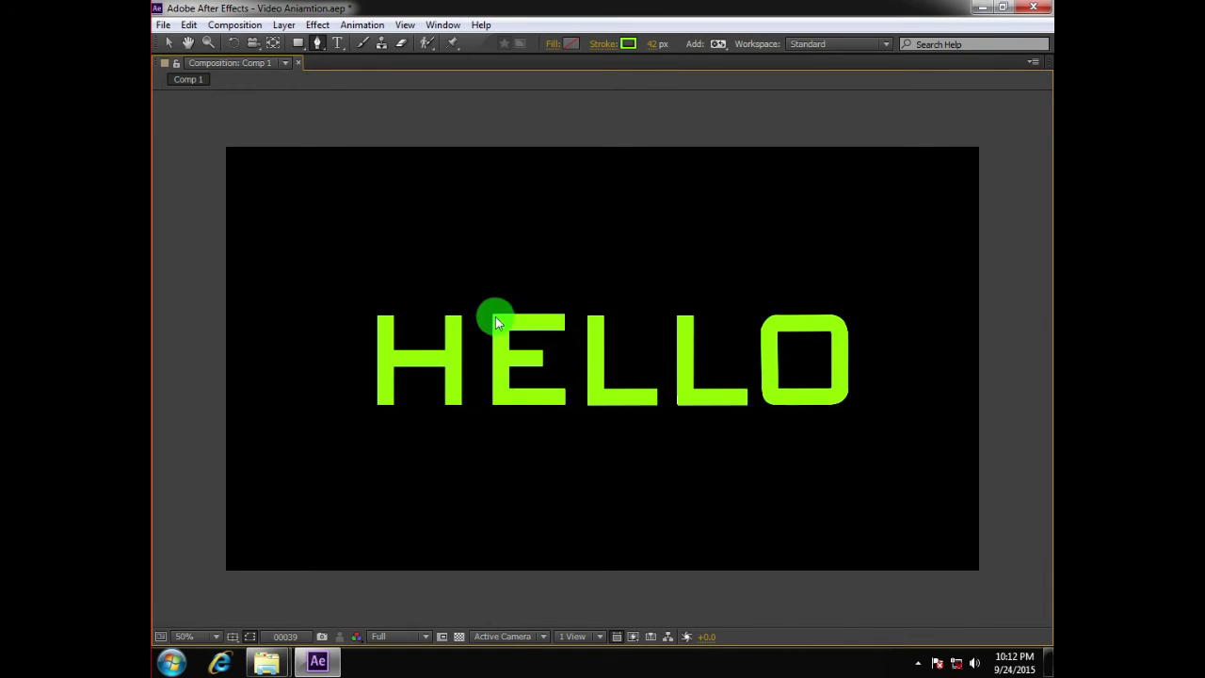
key(space)
key(grave)
- Move the HELLO text layer above all five letter layers and collapse its properties
click(271, 599)
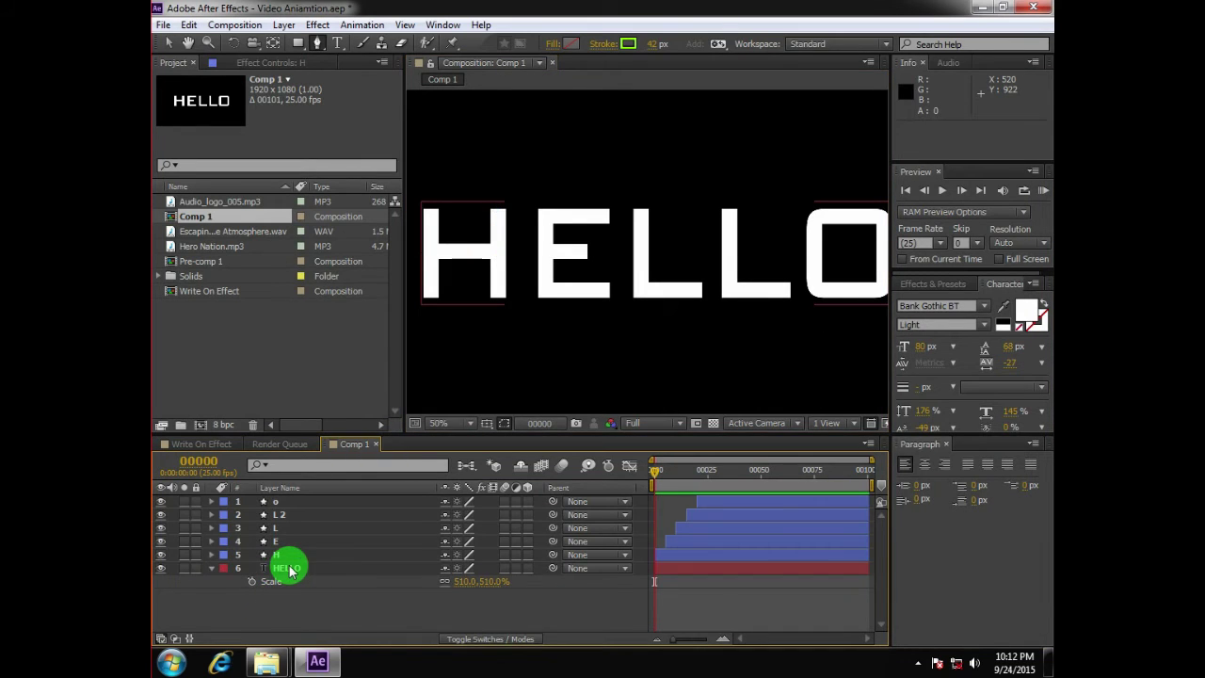
click(288, 569)
click(288, 609)
click(285, 569)
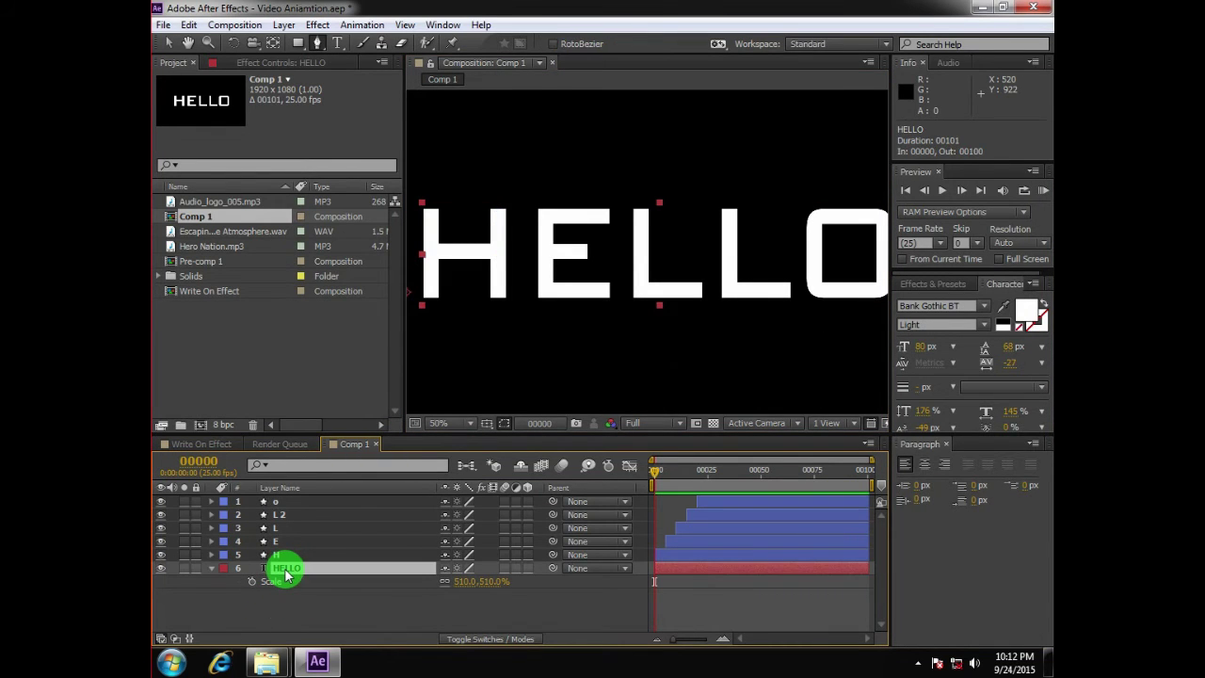
drag(285, 576, 288, 505)
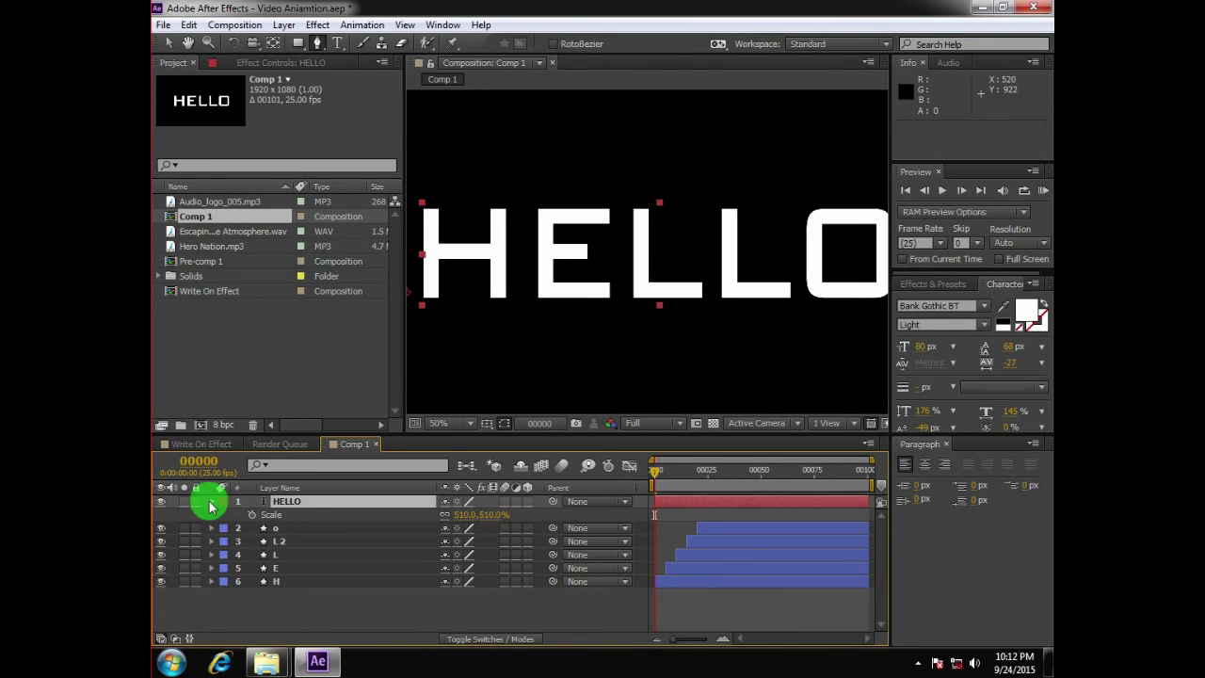
click(209, 501)
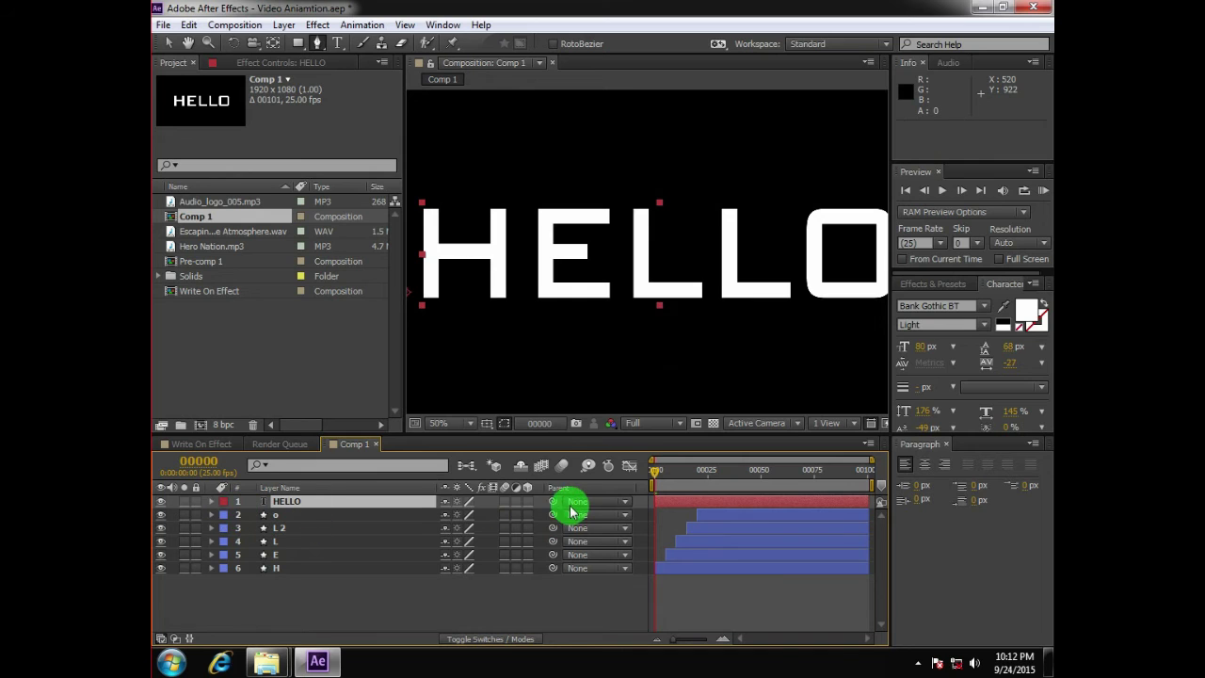
- Set the HELLO text layer's blending mode to Stencil Alpha and scrub the timeline to check the letters, ending at frame 0
key(F4)
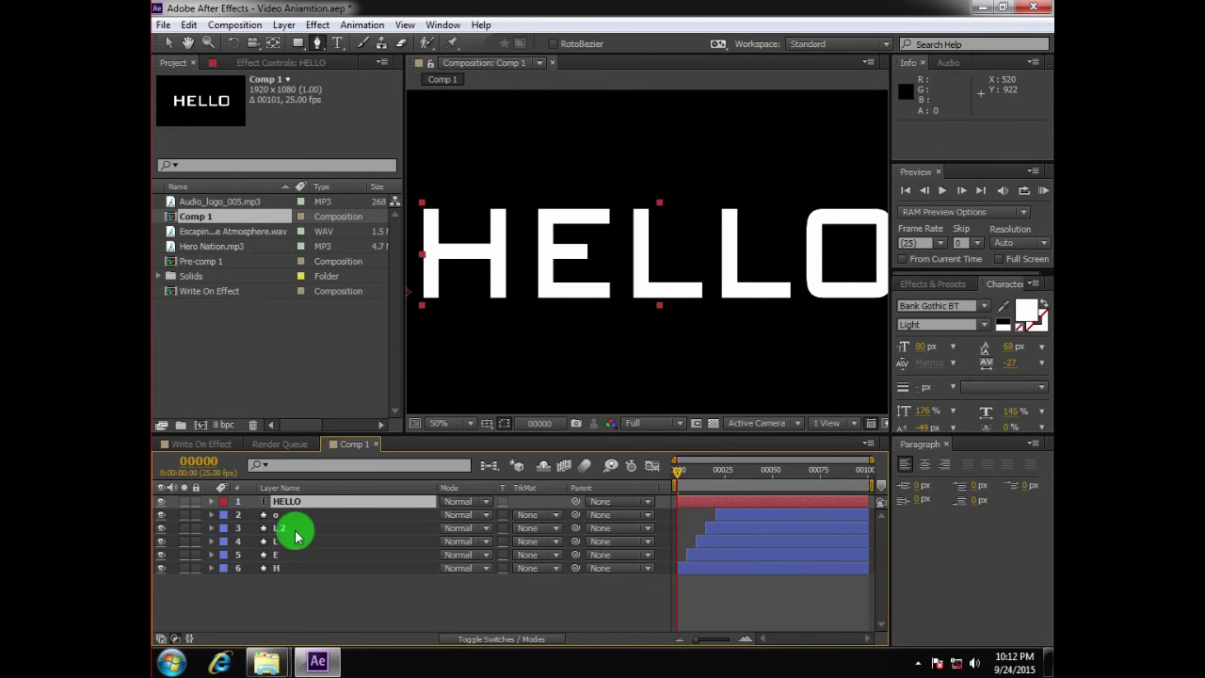
click(451, 505)
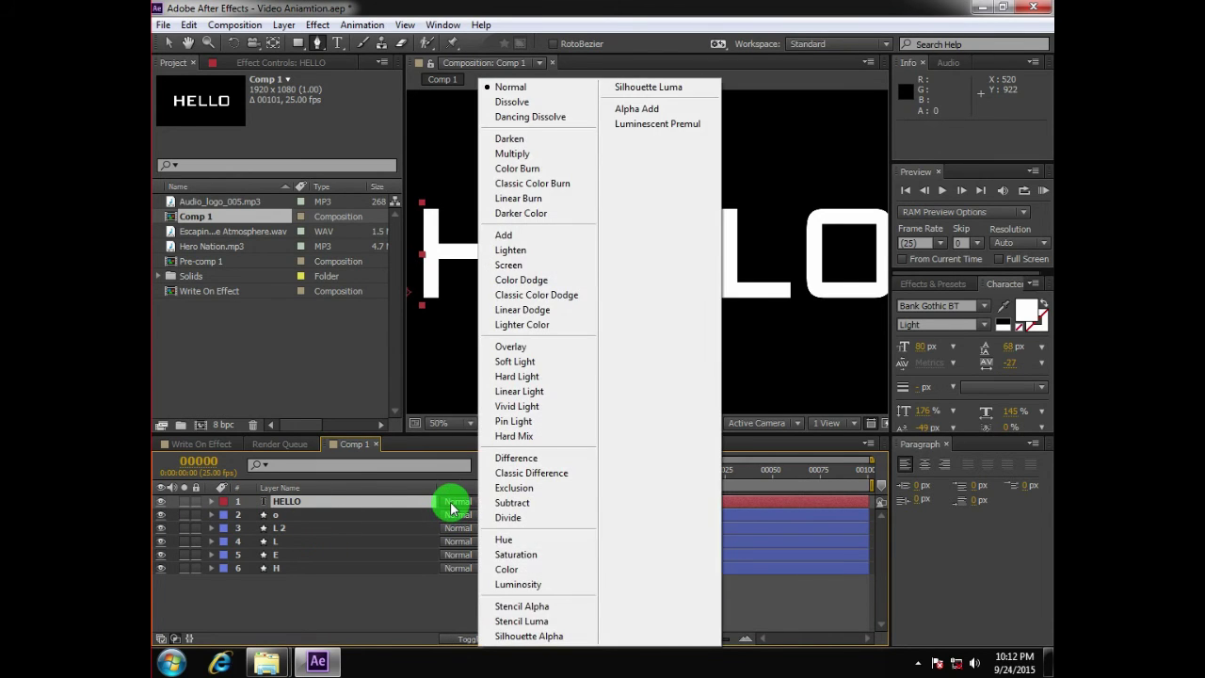
click(508, 607)
drag(683, 480, 791, 470)
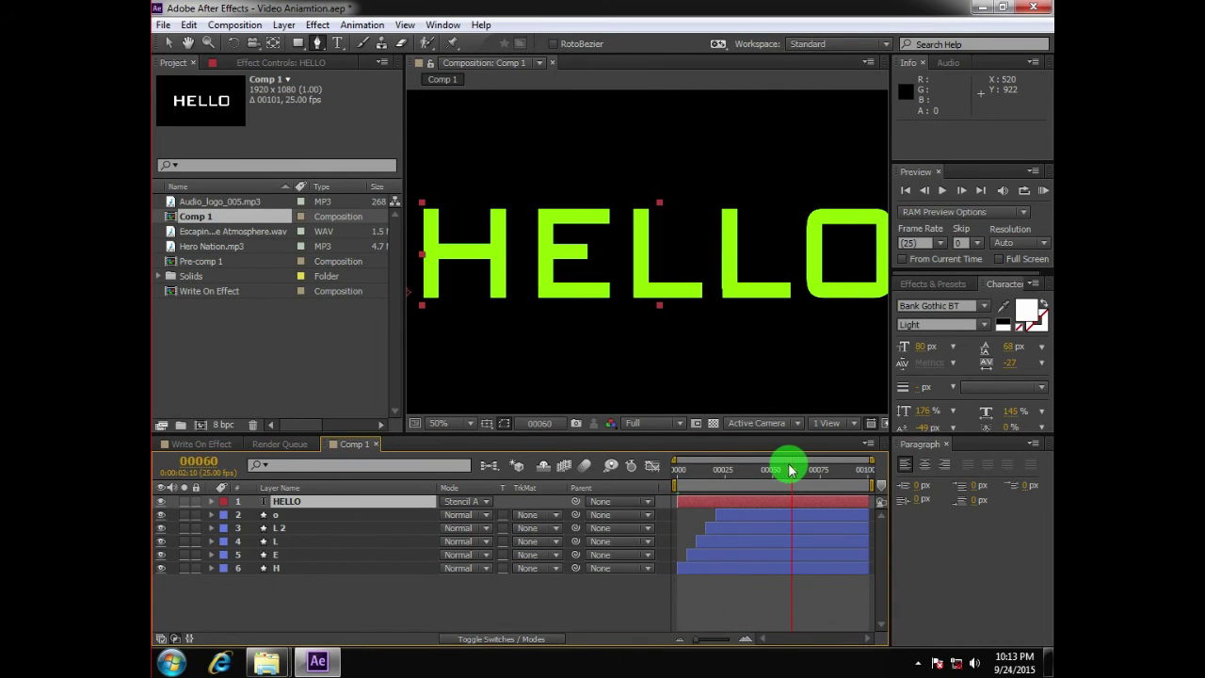
click(285, 545)
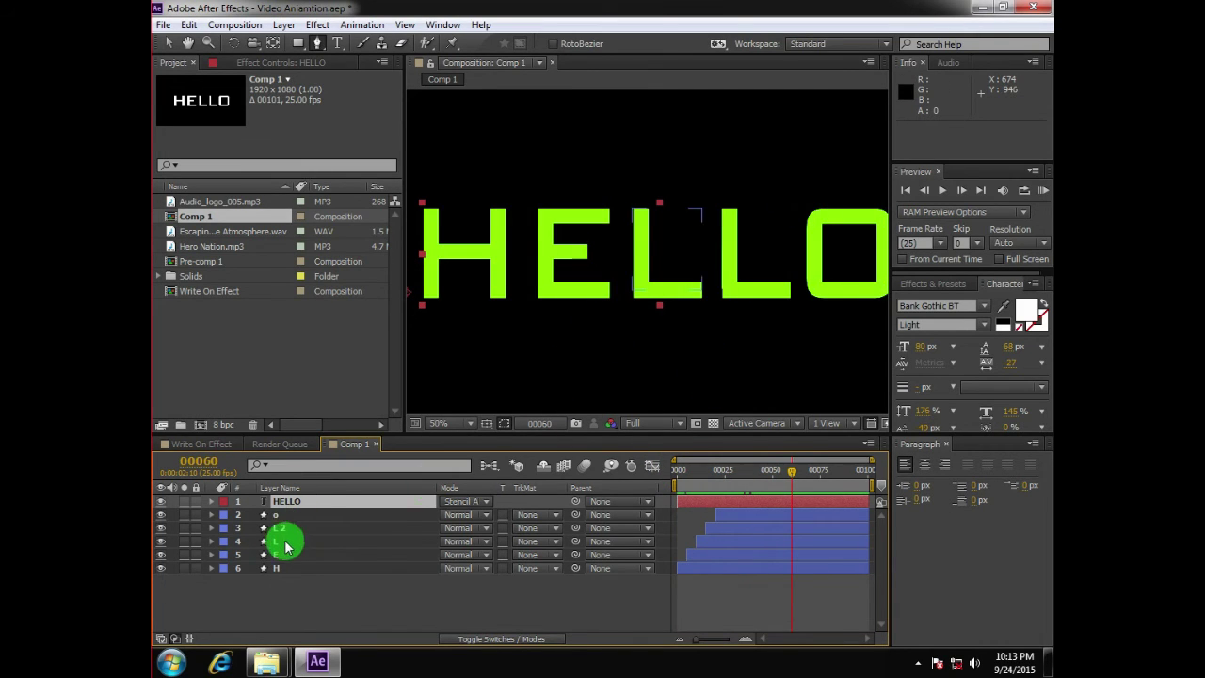
click(314, 591)
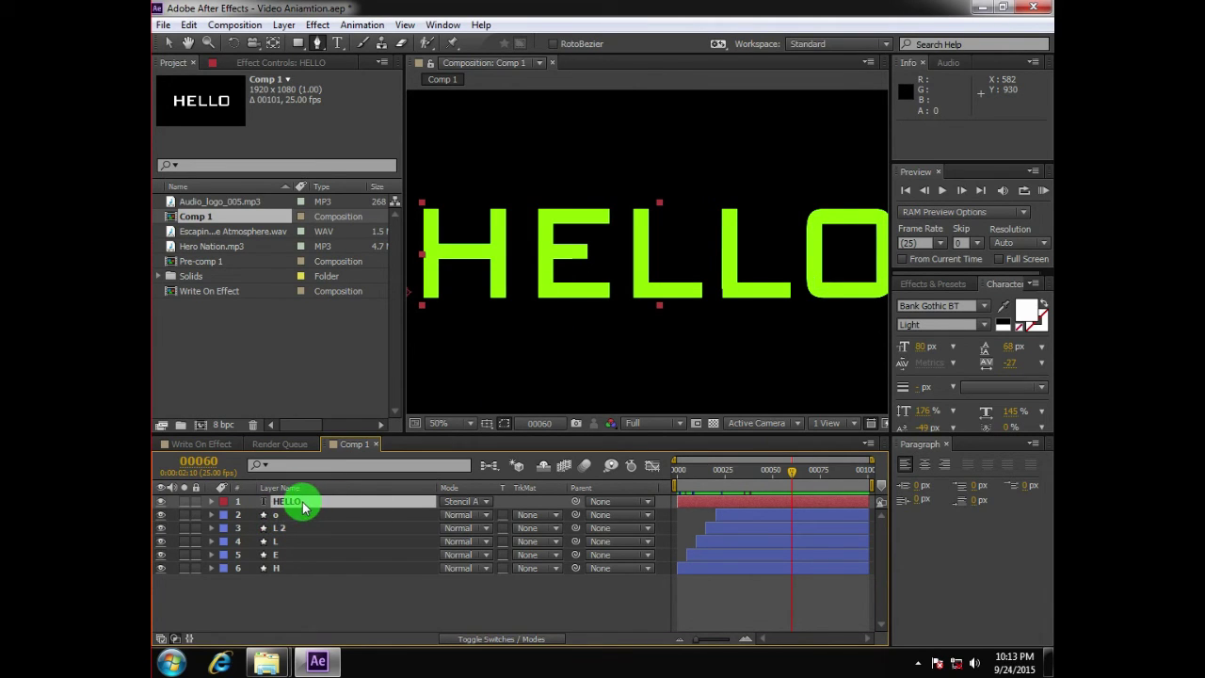
scroll(541, 371, down, 2)
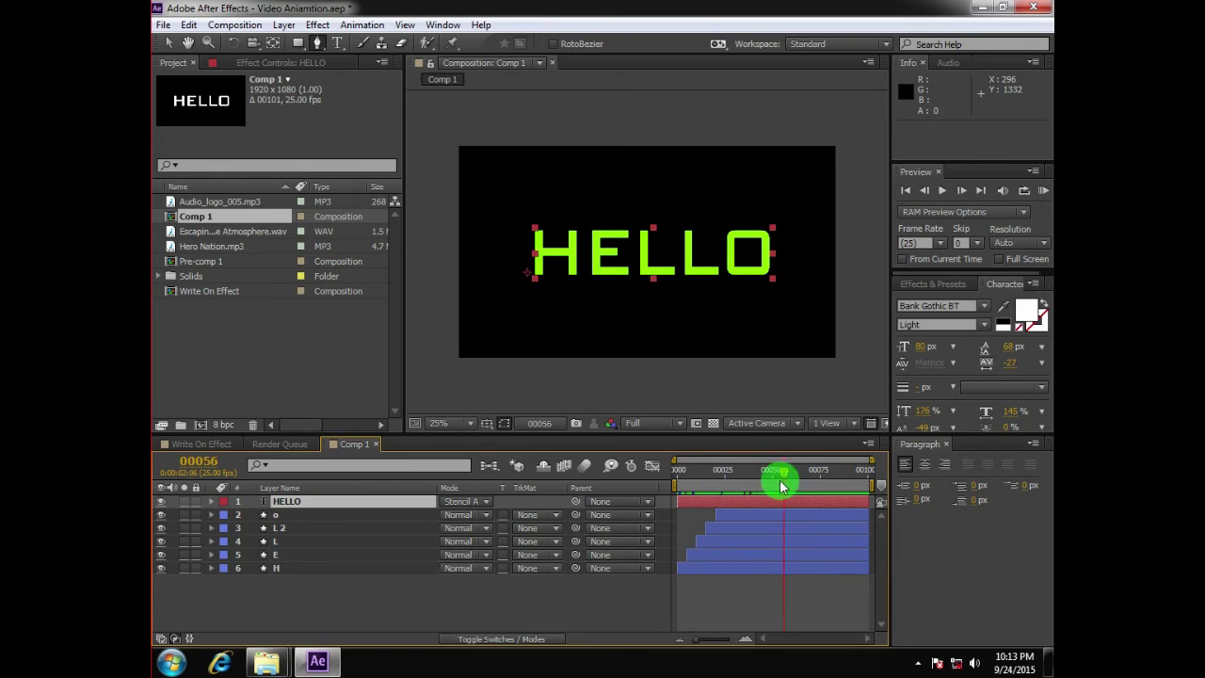
drag(780, 478, 614, 485)
- Pre-compose the HELLO text layer together with all five letter layers
drag(323, 587, 236, 518)
drag(382, 597, 220, 479)
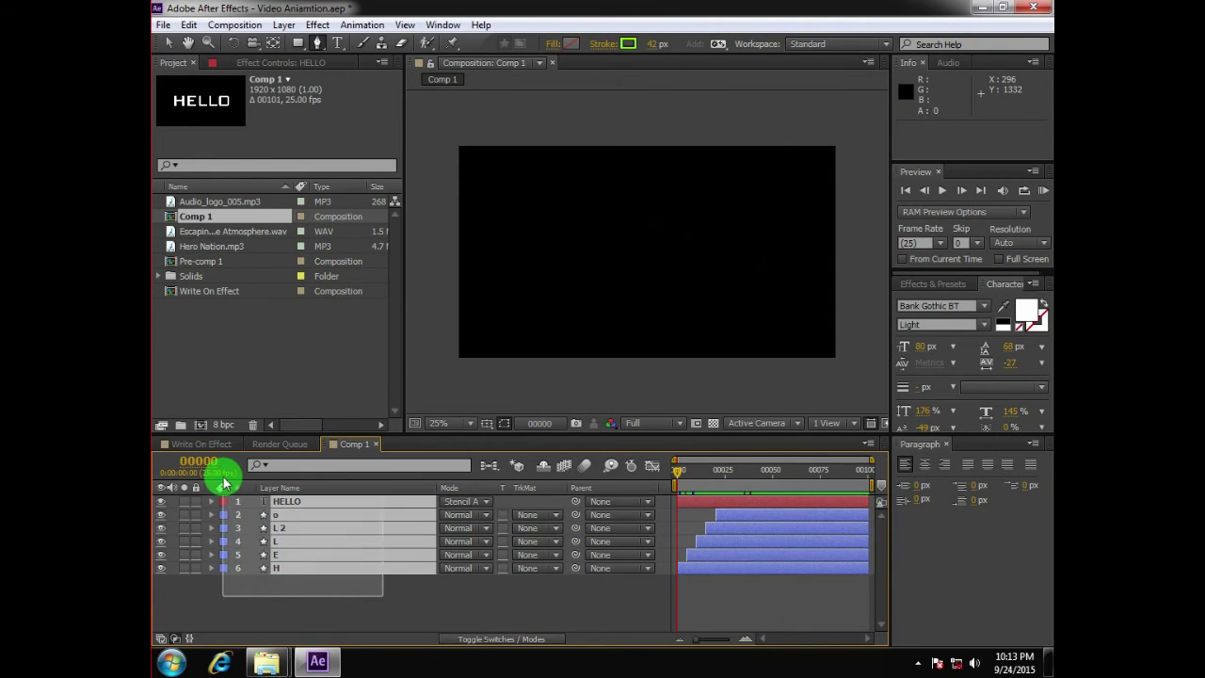
key(ctrl+shift+c)
click(662, 419)
mouse_move(680, 475)
mouse_down()
mouse_move(713, 479)
mouse_move(677, 476)
mouse_up()
- Rename the pre-composed layer as Hello_text_animation
click(389, 560)
click(339, 509)
key(Return)
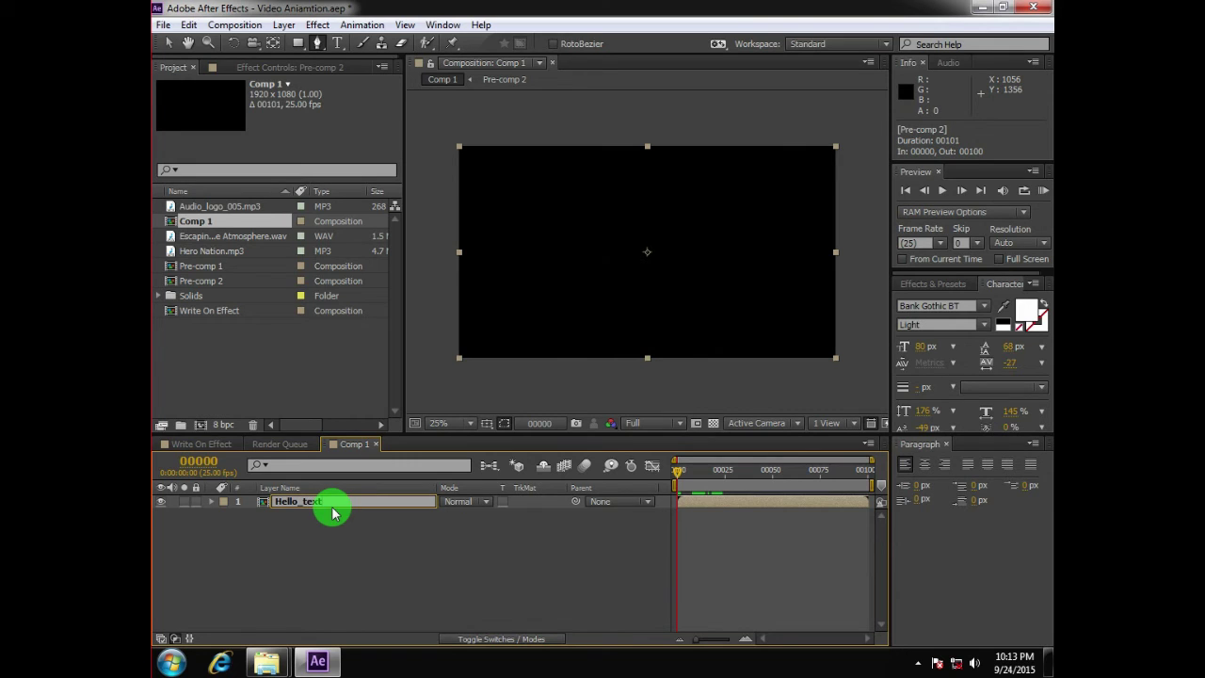
text(Hello_text_animatio)
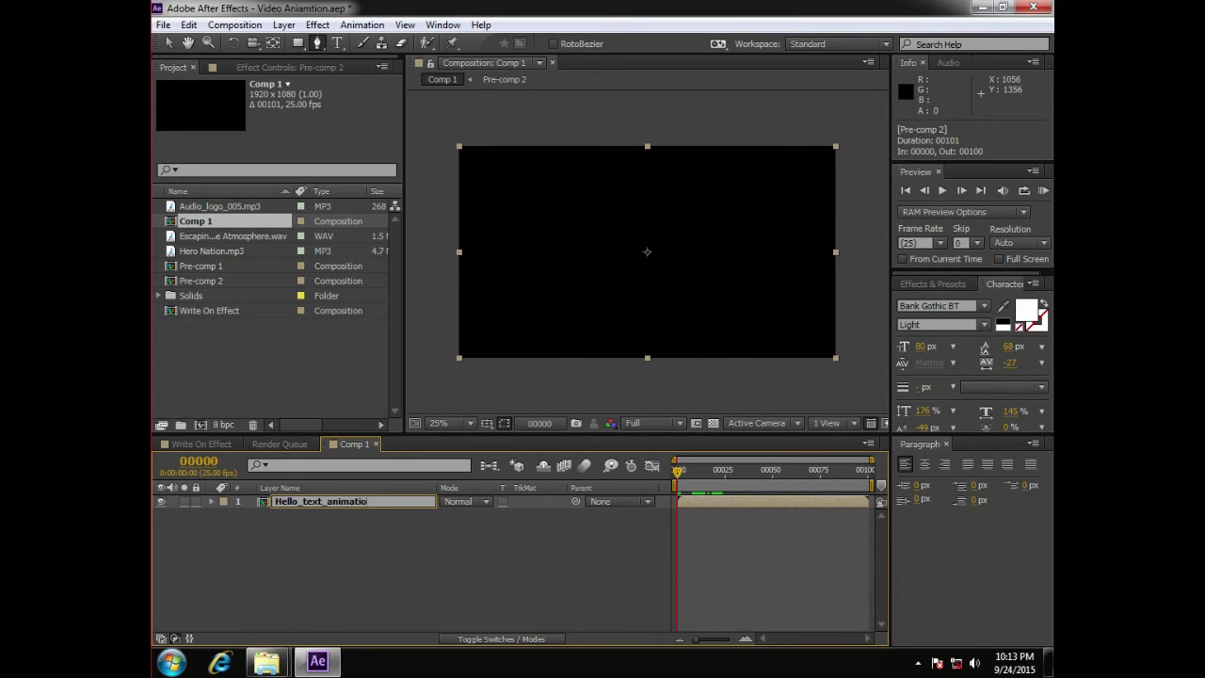
text(n\)
click(331, 510)
key(Return)
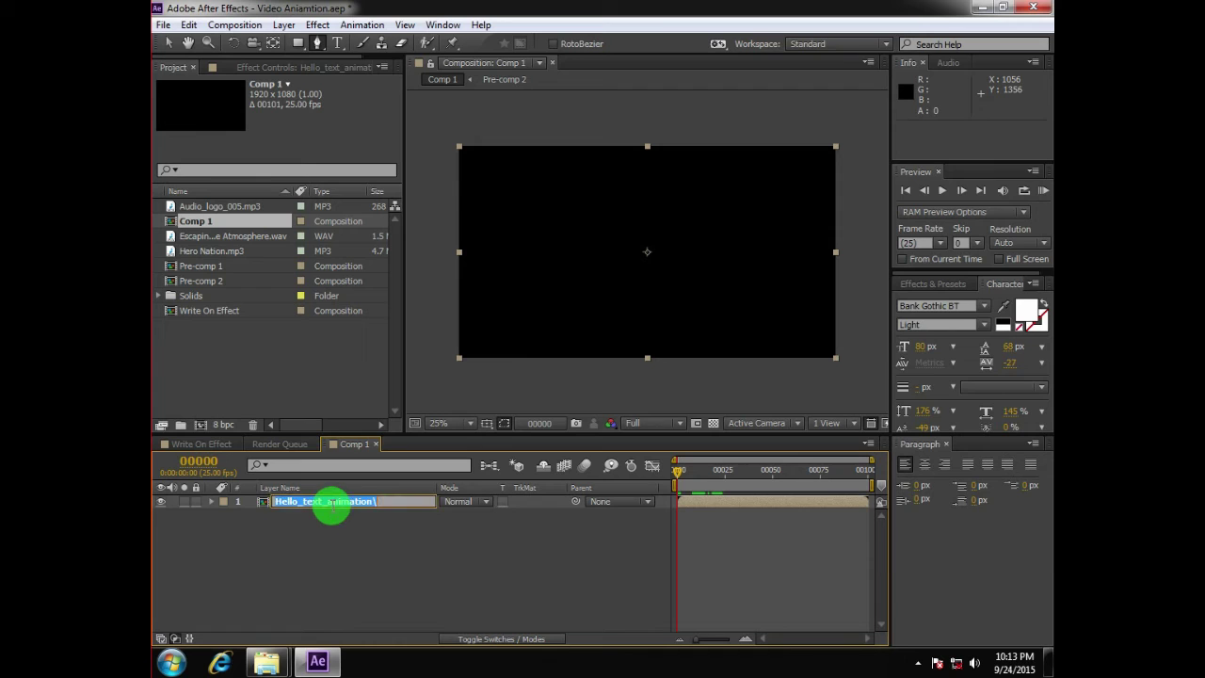
click(323, 524)
- Duplicate the Hello_text_animation layer four times to make five stacked copies
click(323, 509)
key(ctrl+d)
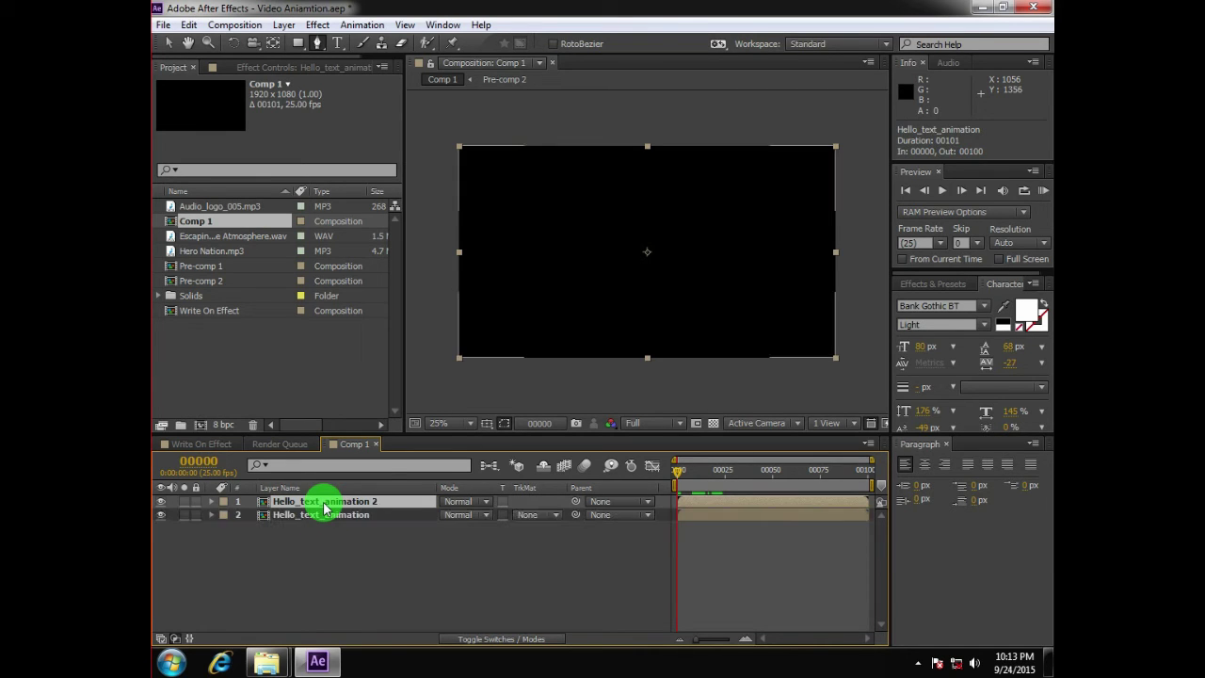
key(ctrl+d)
key(ctrl+d)
key(ctrl+d)
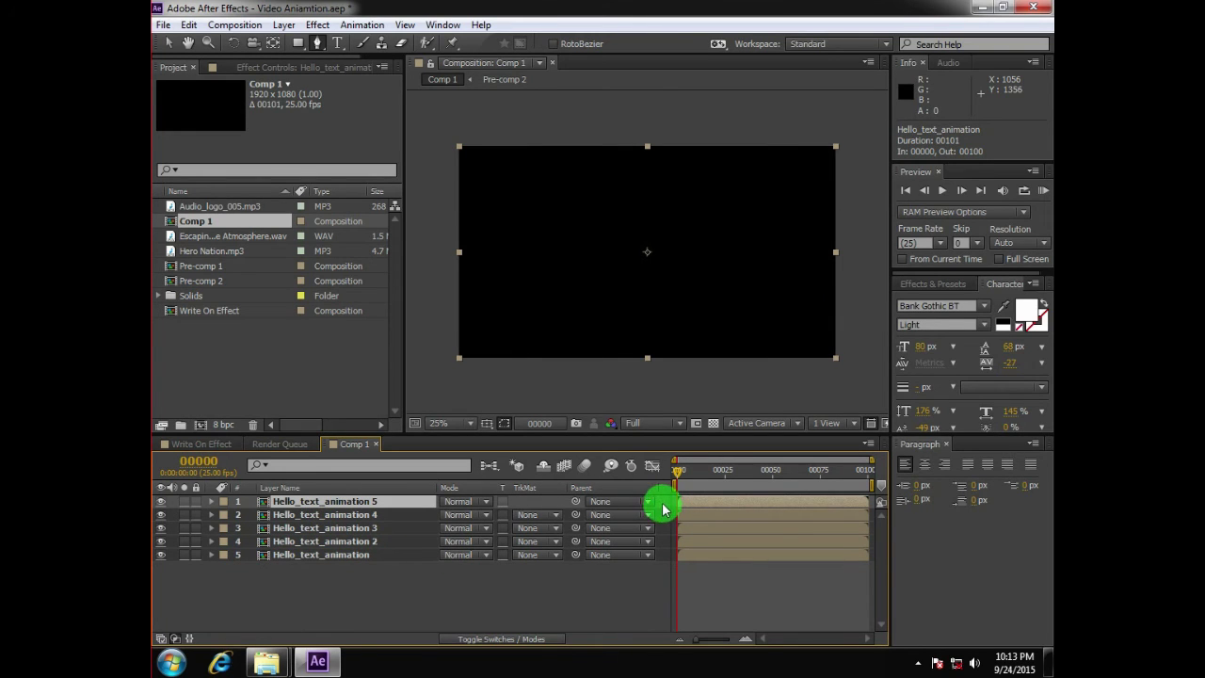
- Shift the Hello_text_animation 2 layer so it starts at frame 3
click(538, 424)
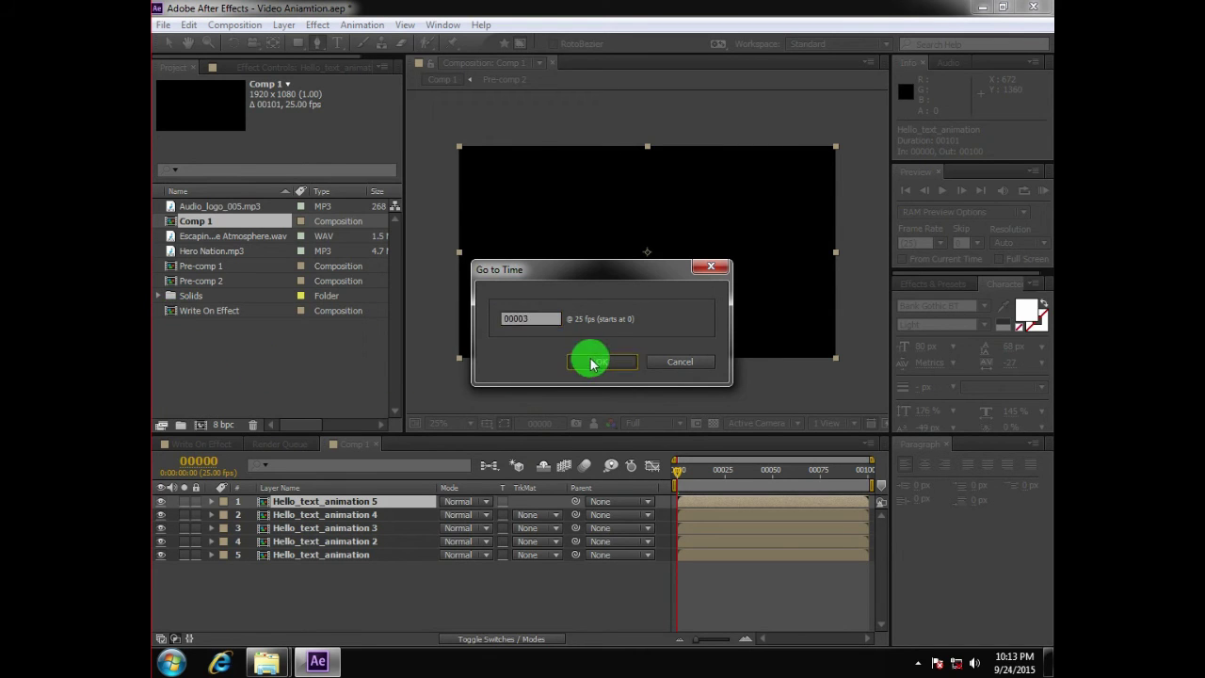
click(587, 359)
click(302, 543)
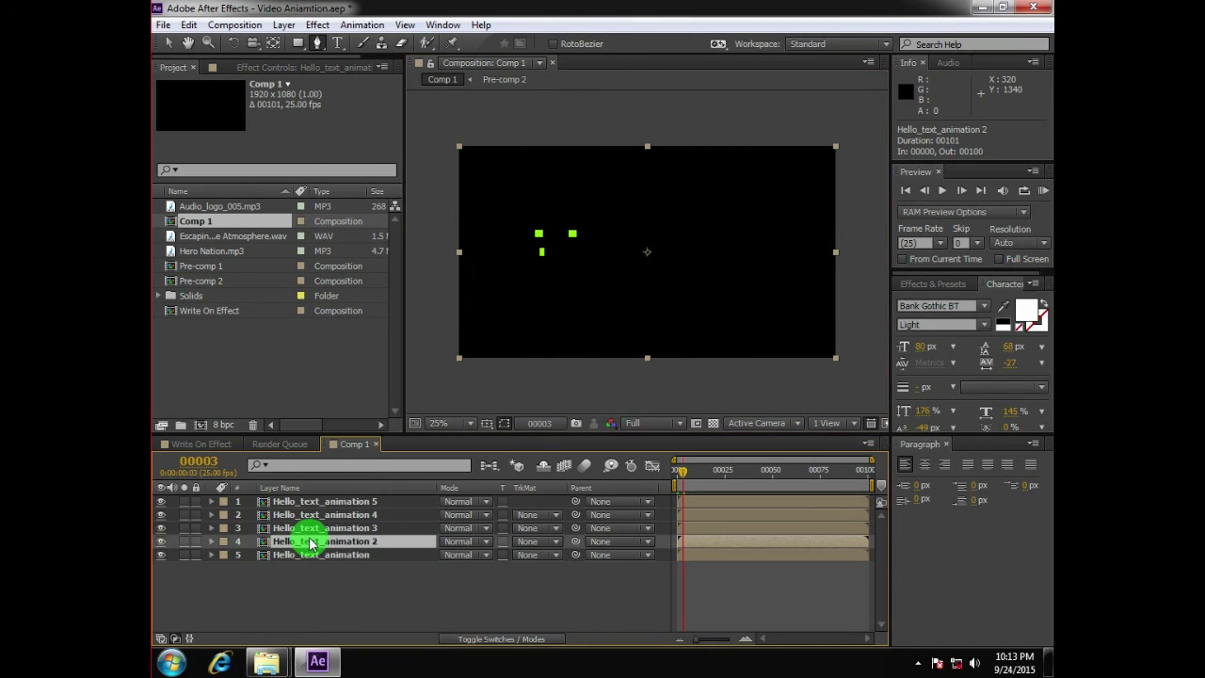
- Shift the Hello_text_animation 3 layer so it starts at frame 6
click(363, 529)
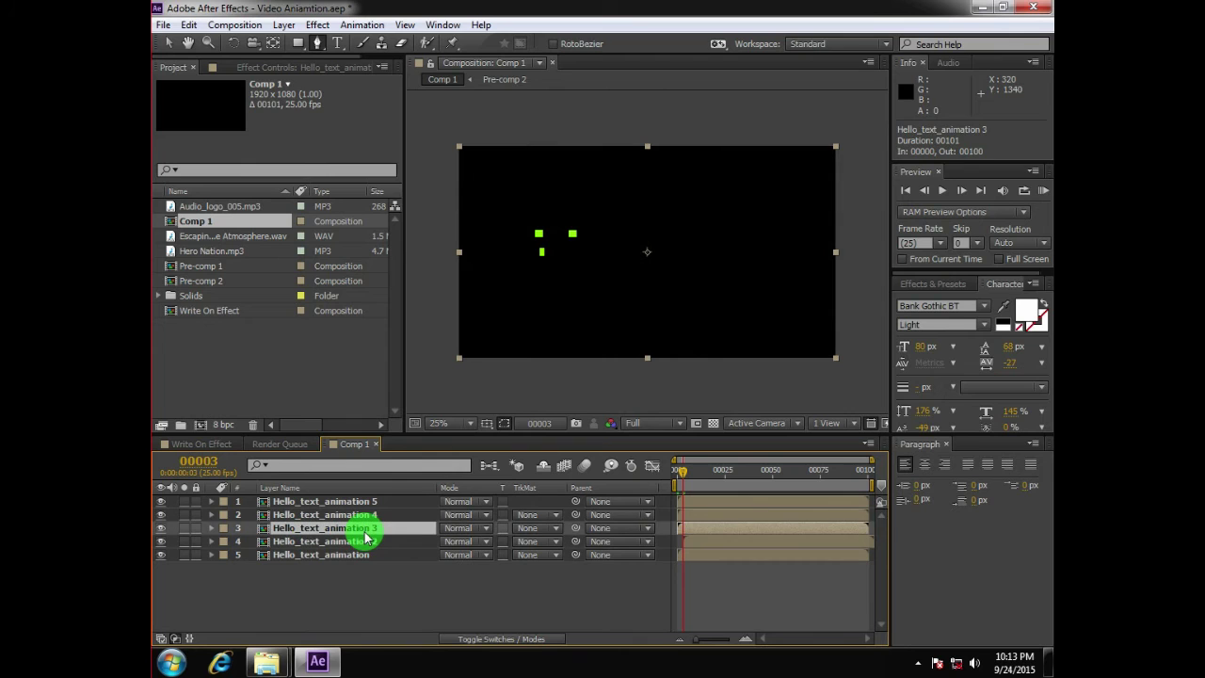
click(363, 516)
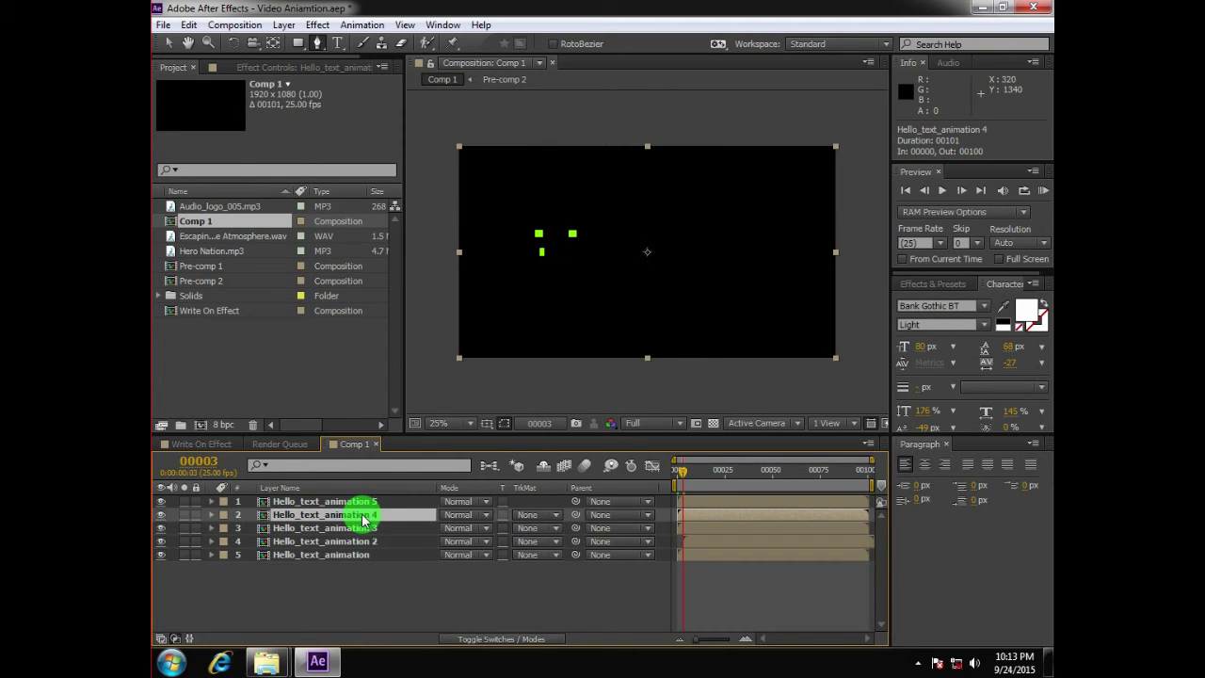
click(362, 529)
click(540, 423)
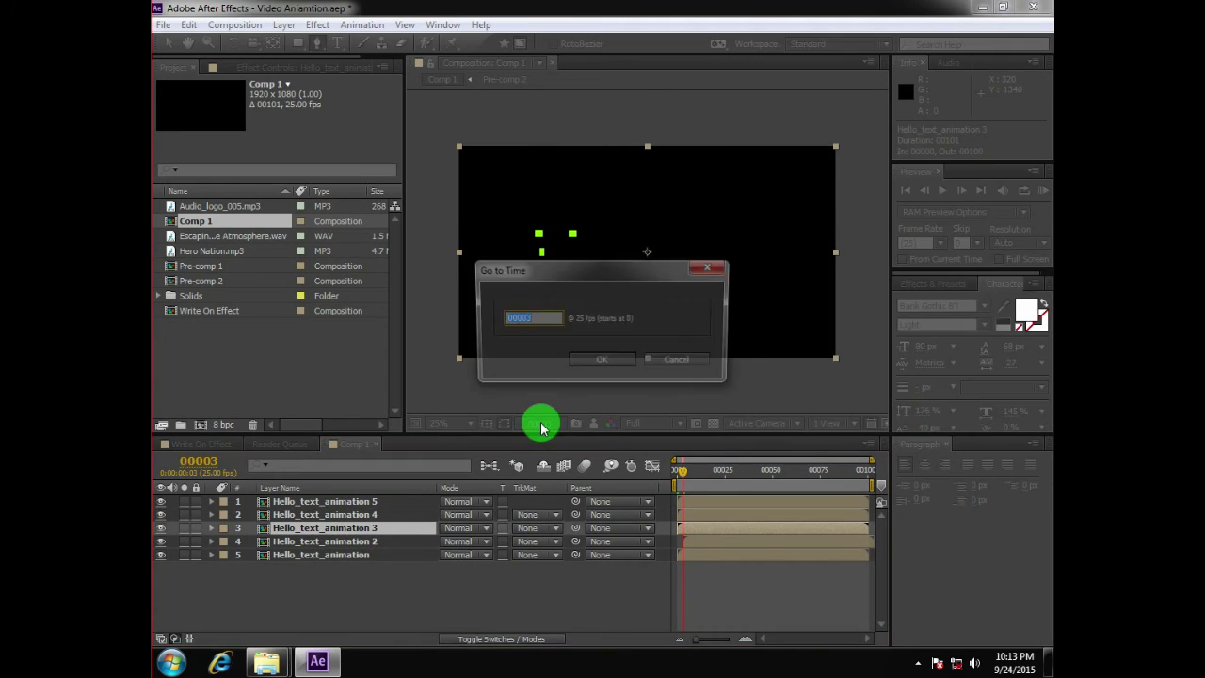
key(Return)
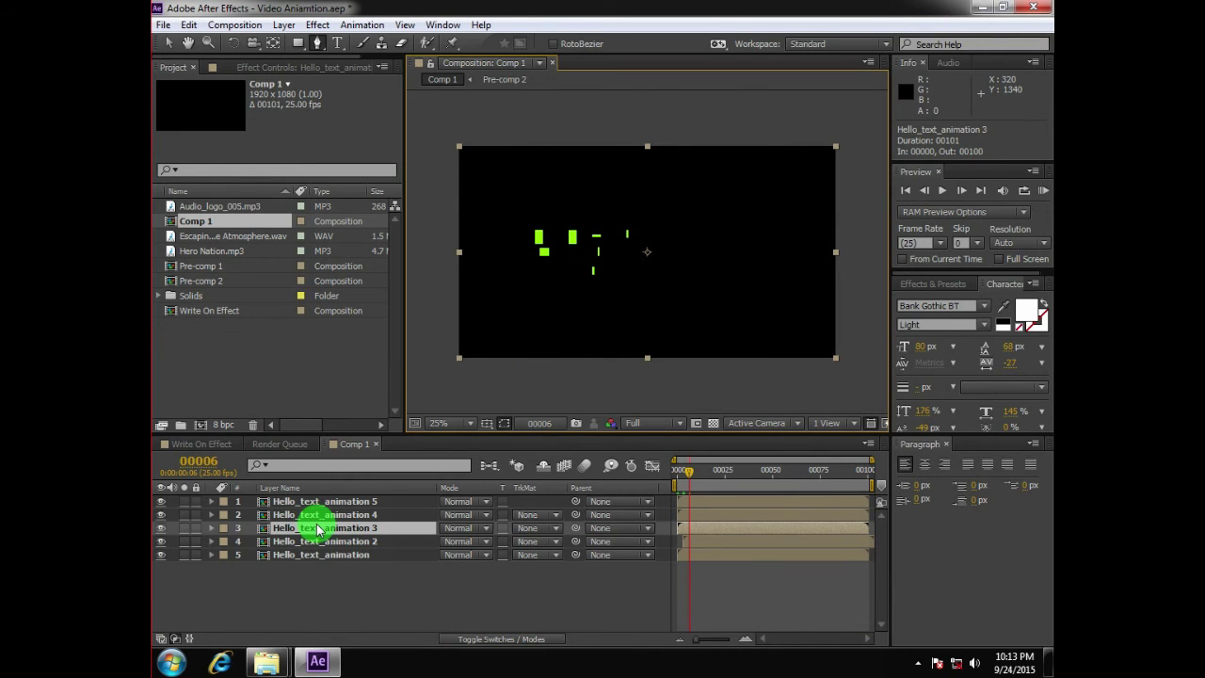
click(320, 529)
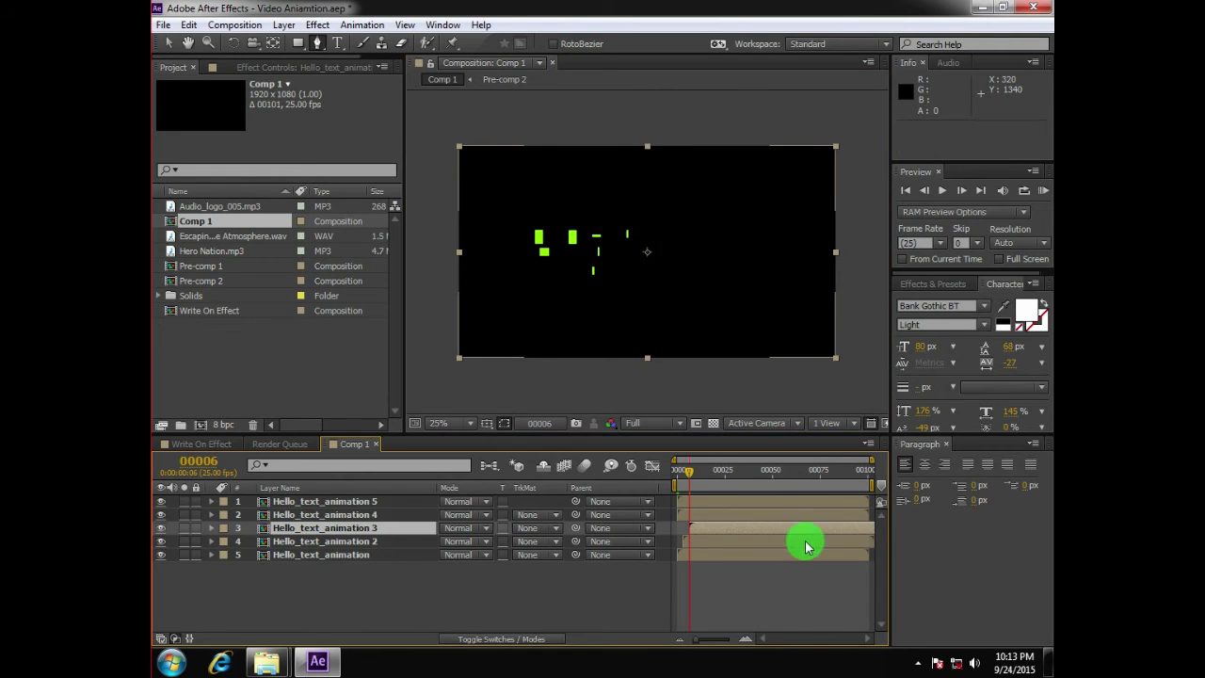
- Shift the Hello_text_animation 4 layer so it starts at frame 9
click(345, 515)
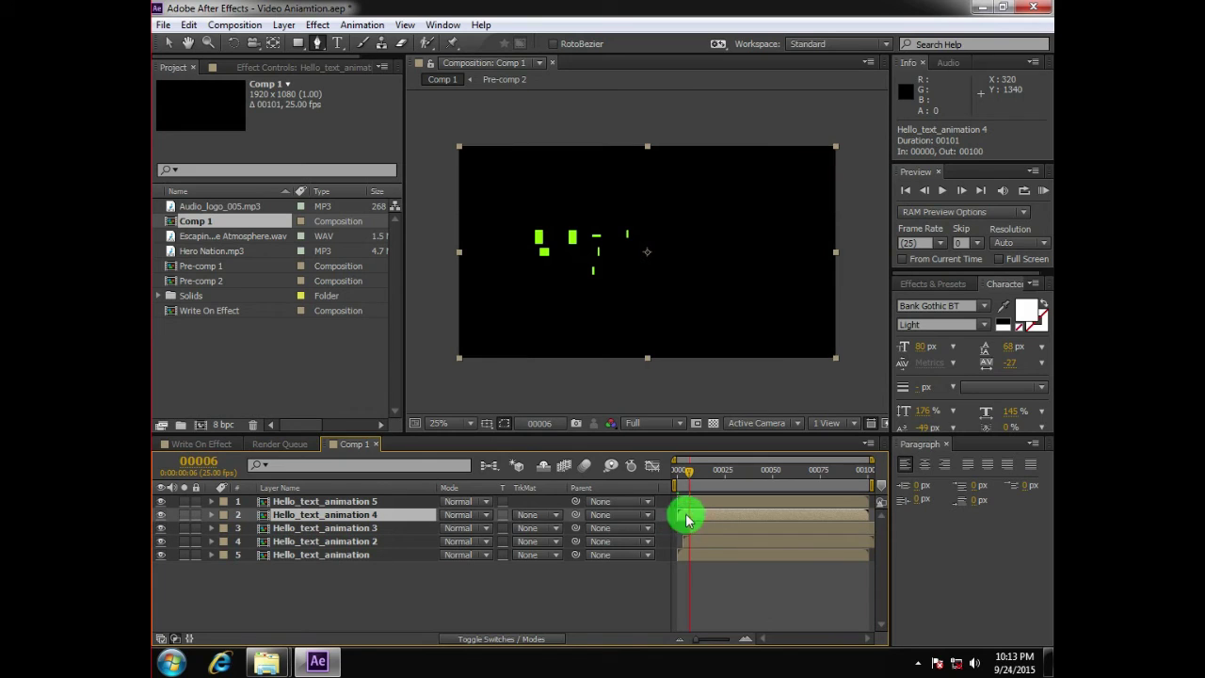
click(328, 524)
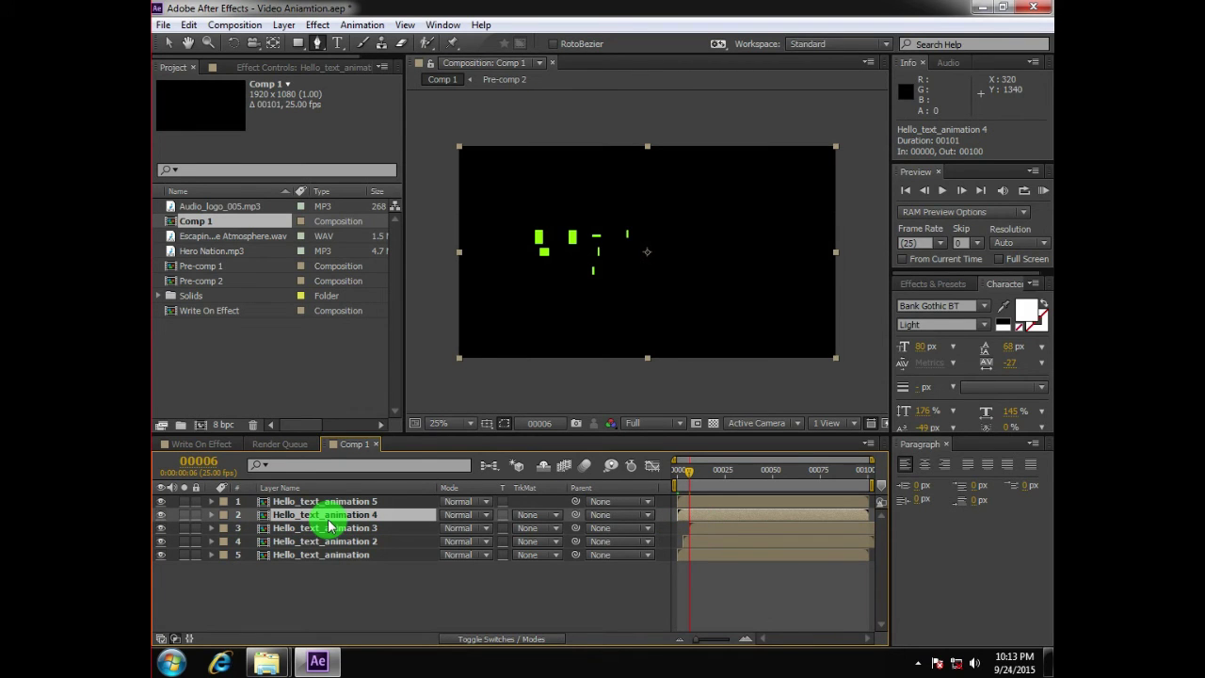
click(538, 424)
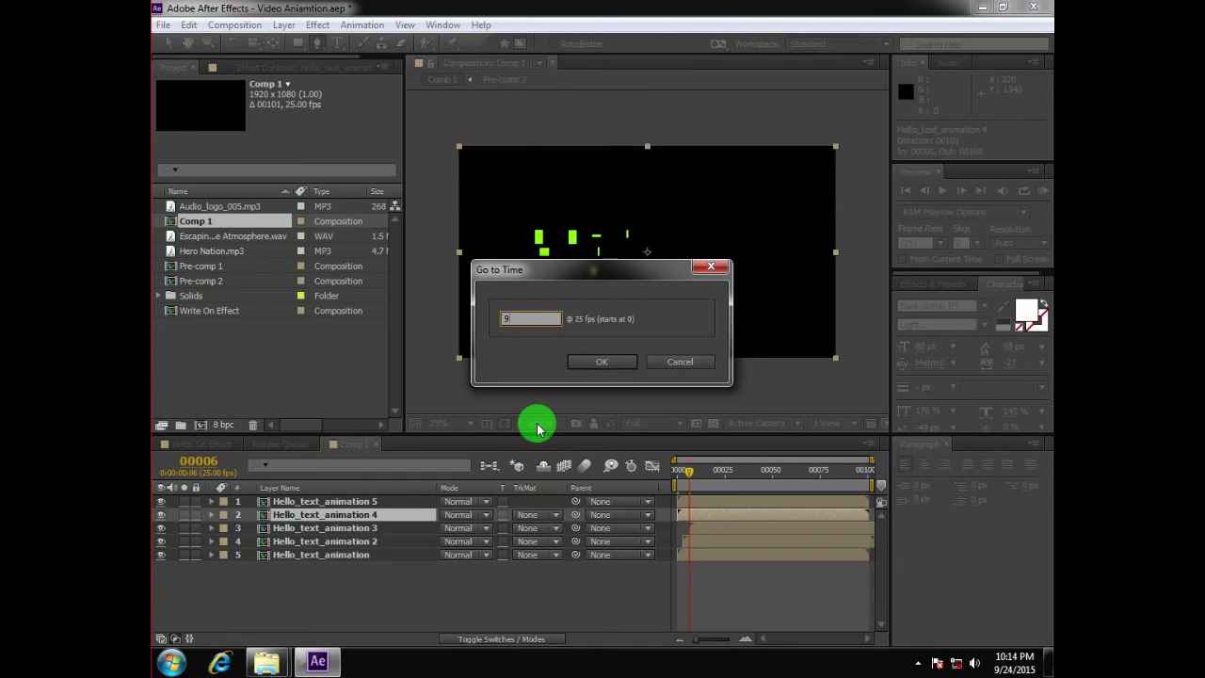
key(Return)
click(387, 517)
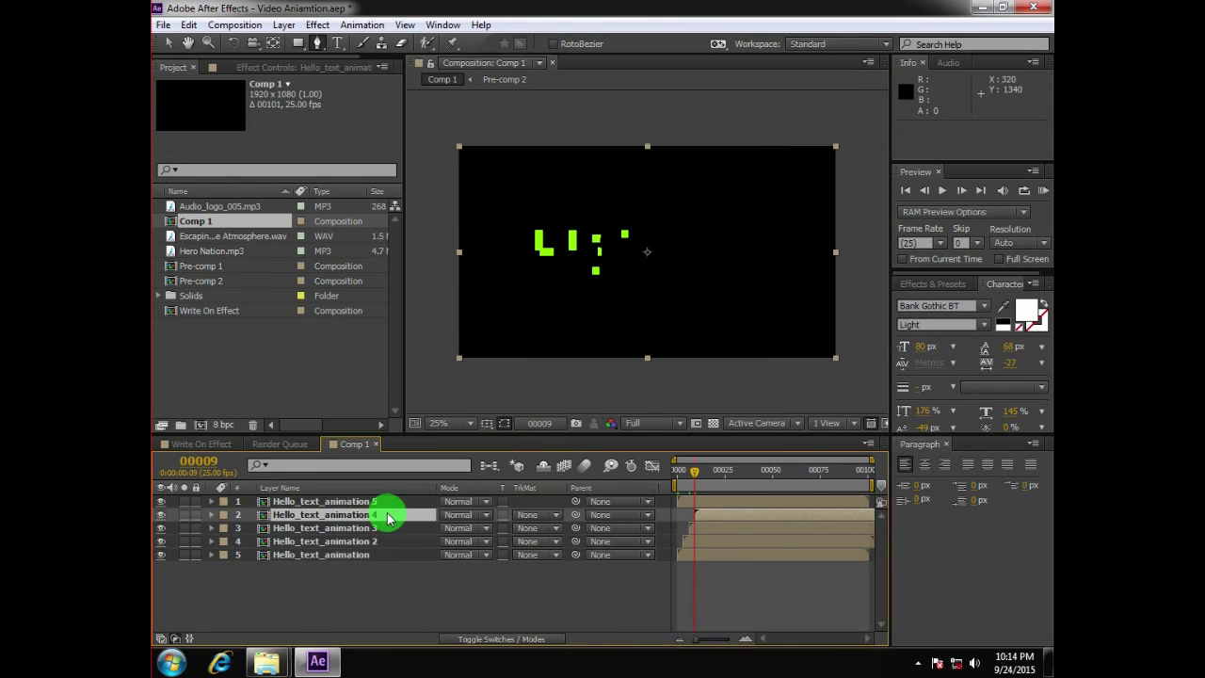
- Shift the Hello_text_animation 5 layer so it starts at frame 12, and return to frame 0
click(305, 503)
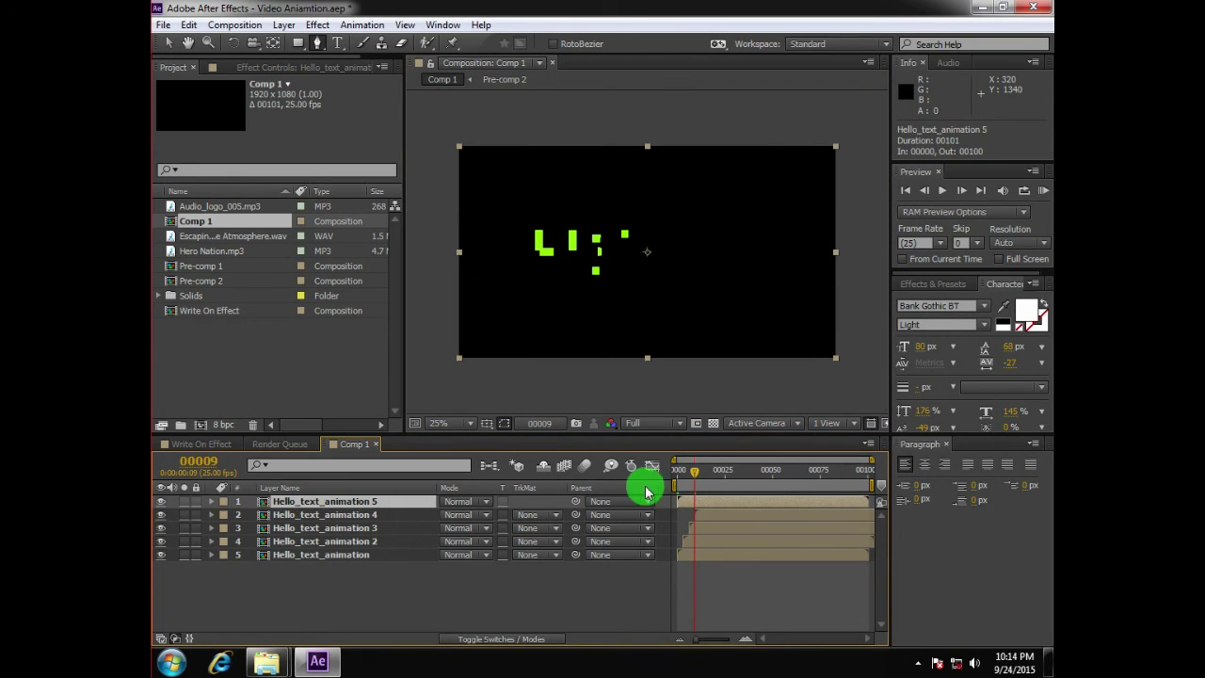
click(544, 424)
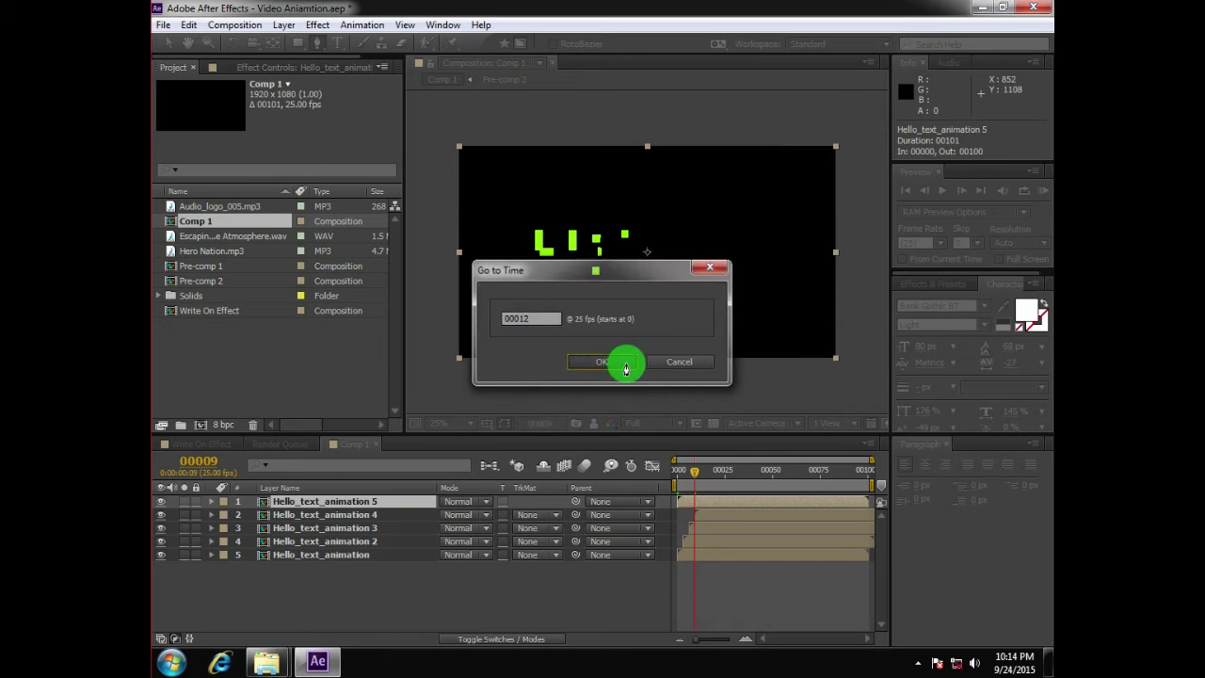
click(614, 363)
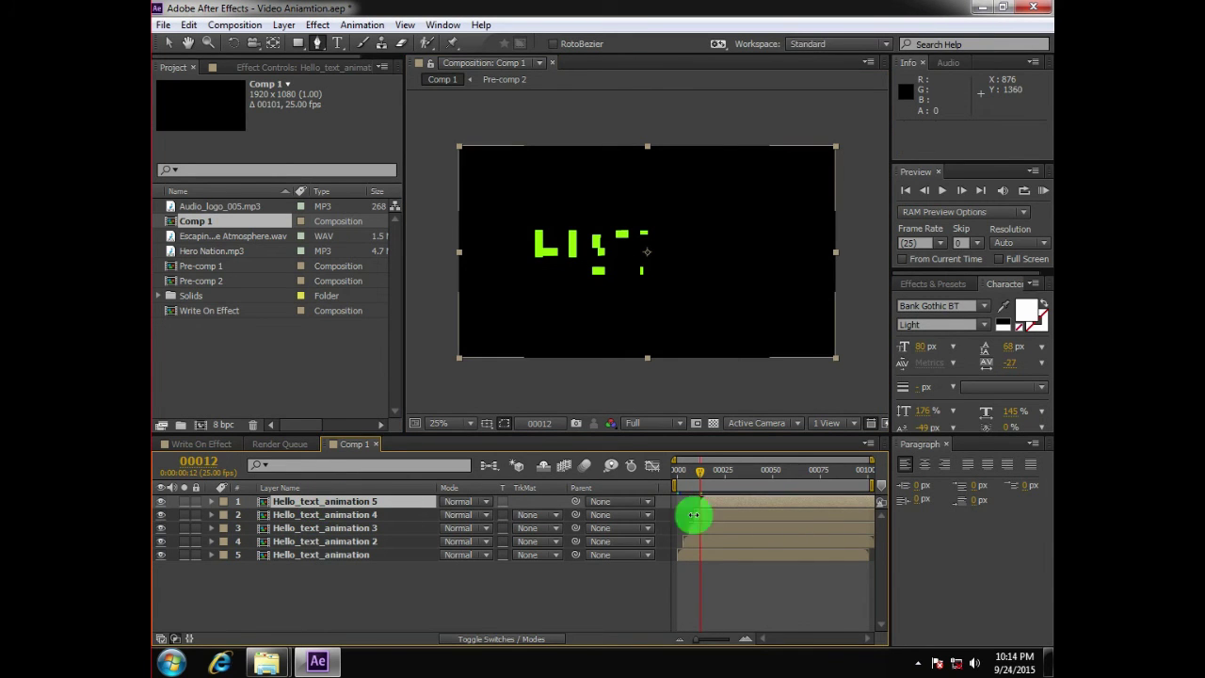
drag(698, 479, 584, 479)
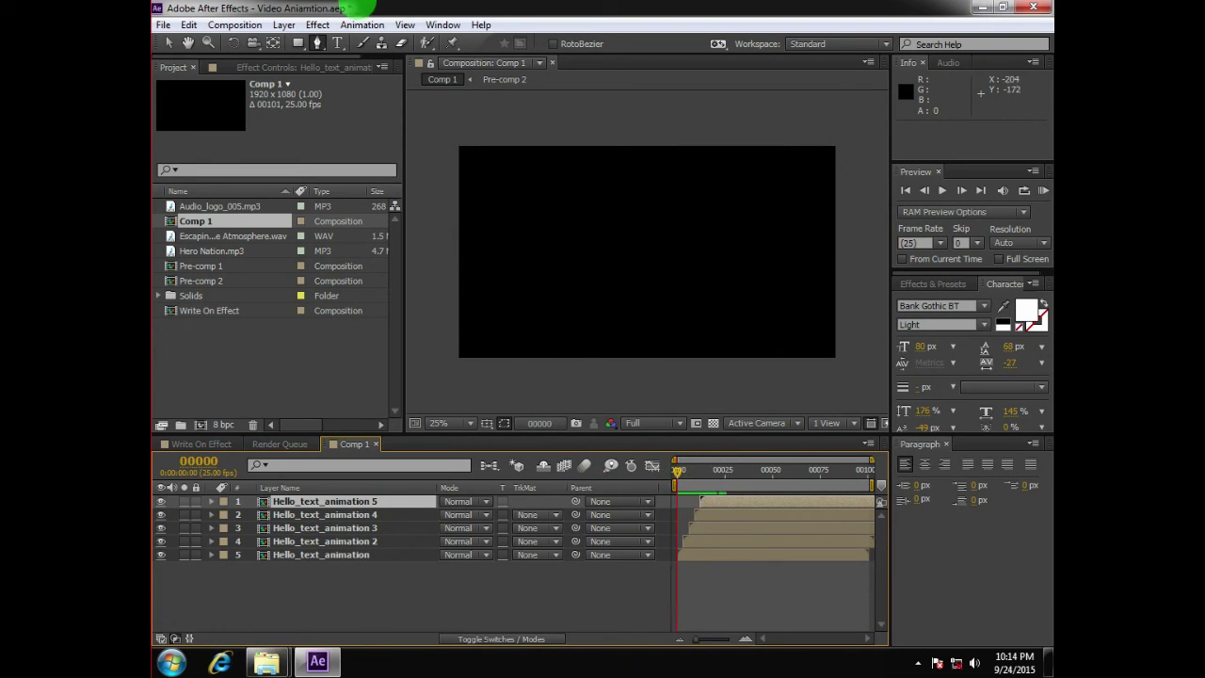
- Apply the Tint color correction effect to the Hello_text_animation 5 layer
click(317, 24)
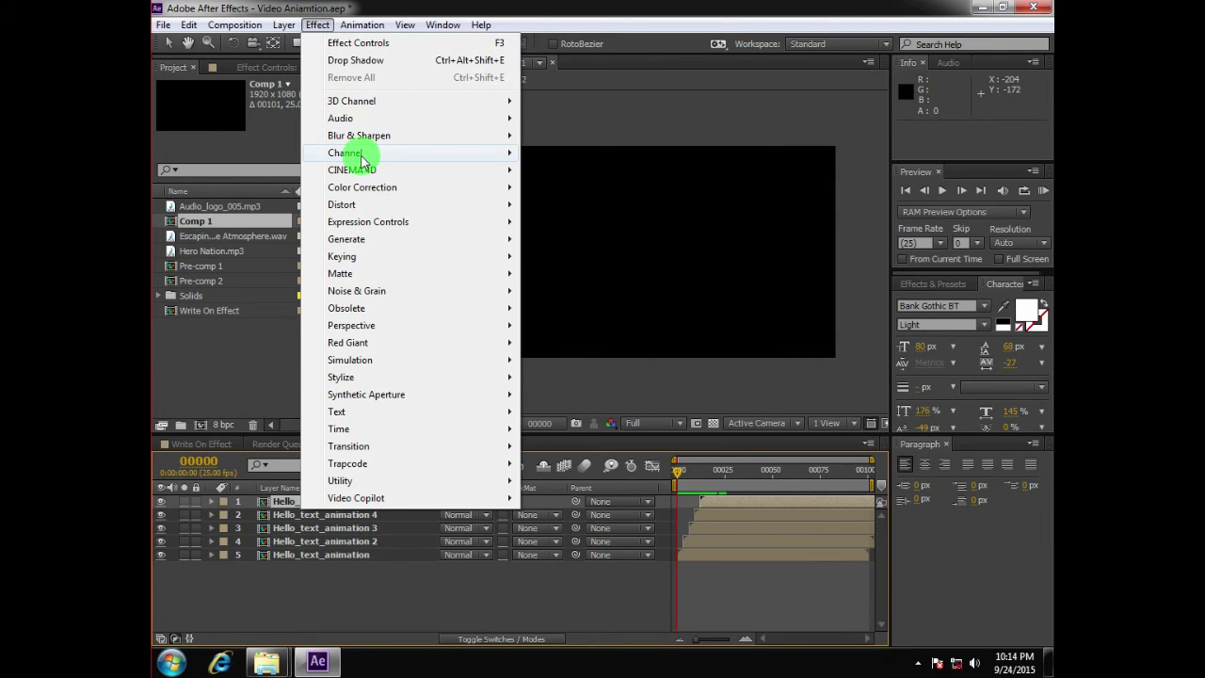
mouse_move(368, 191)
mouse_move(443, 189)
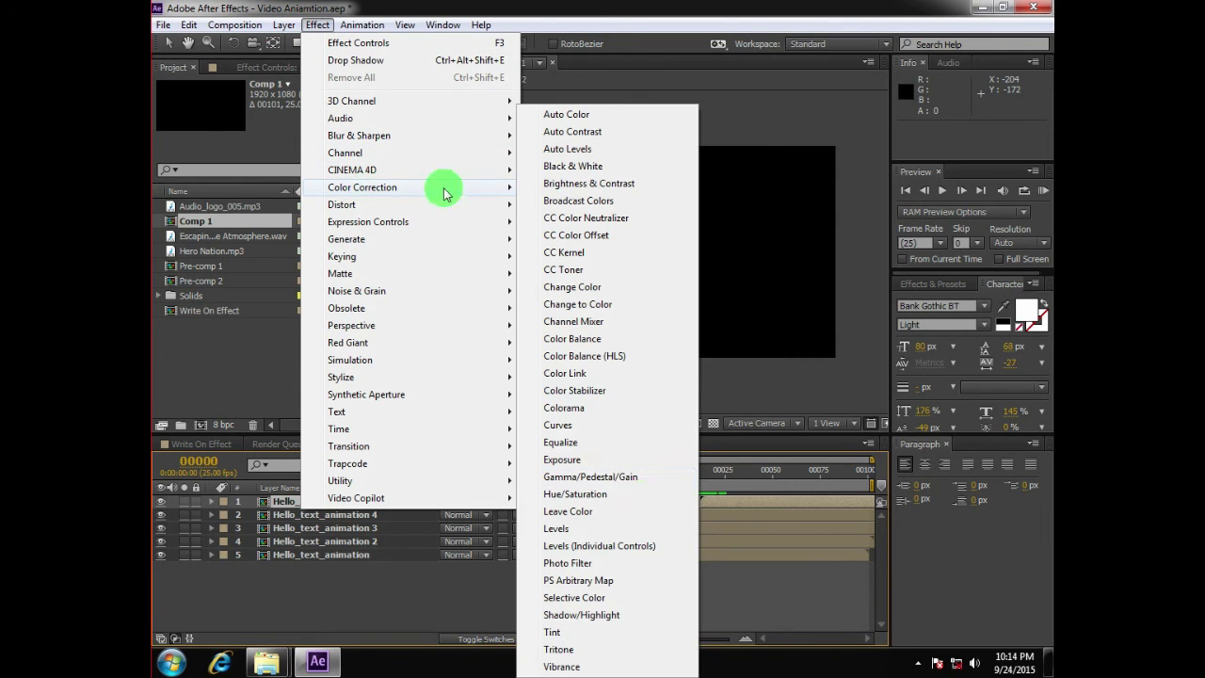
click(568, 631)
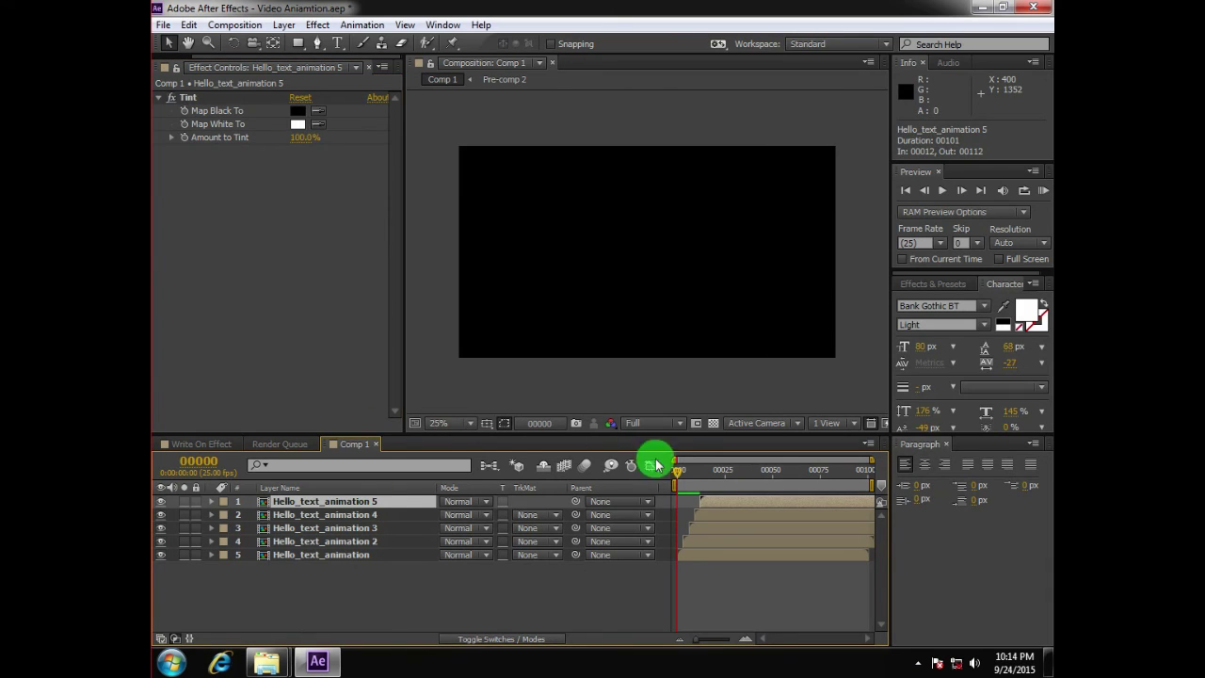
- At frame 23, set the Tint's Map Black To color on Hello_text_animation 5 to white (FFFFFF)
drag(680, 471, 719, 474)
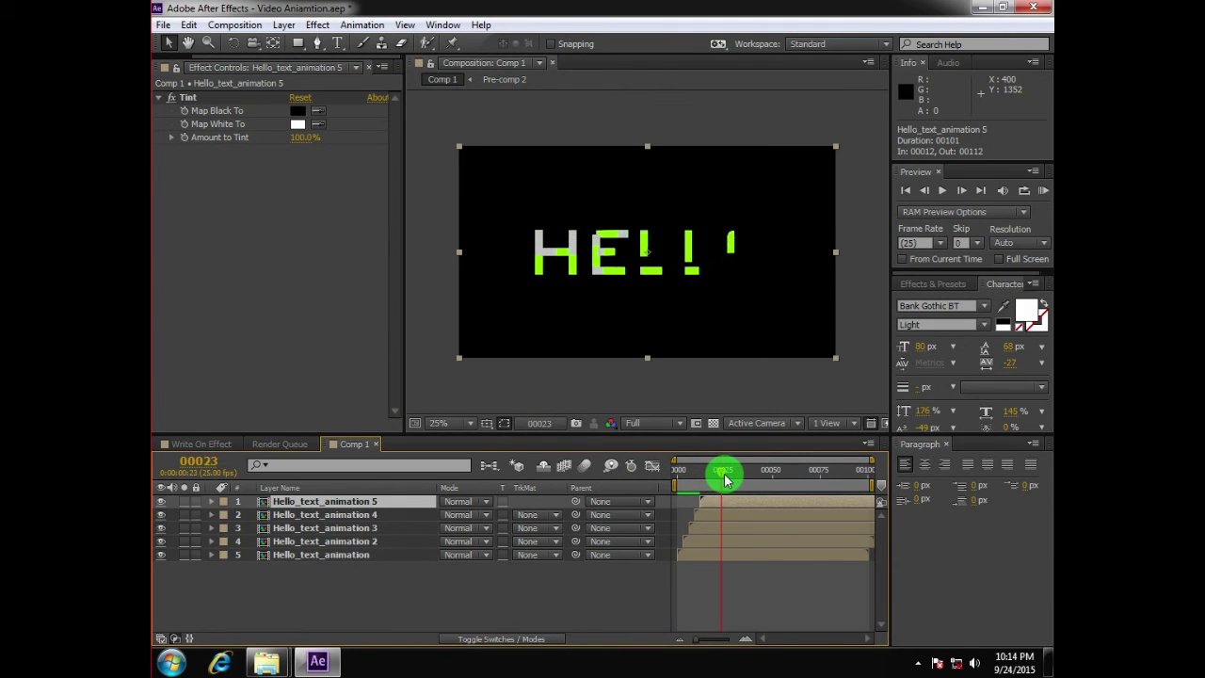
scroll(552, 229, up, 4)
drag(492, 186, 557, 250)
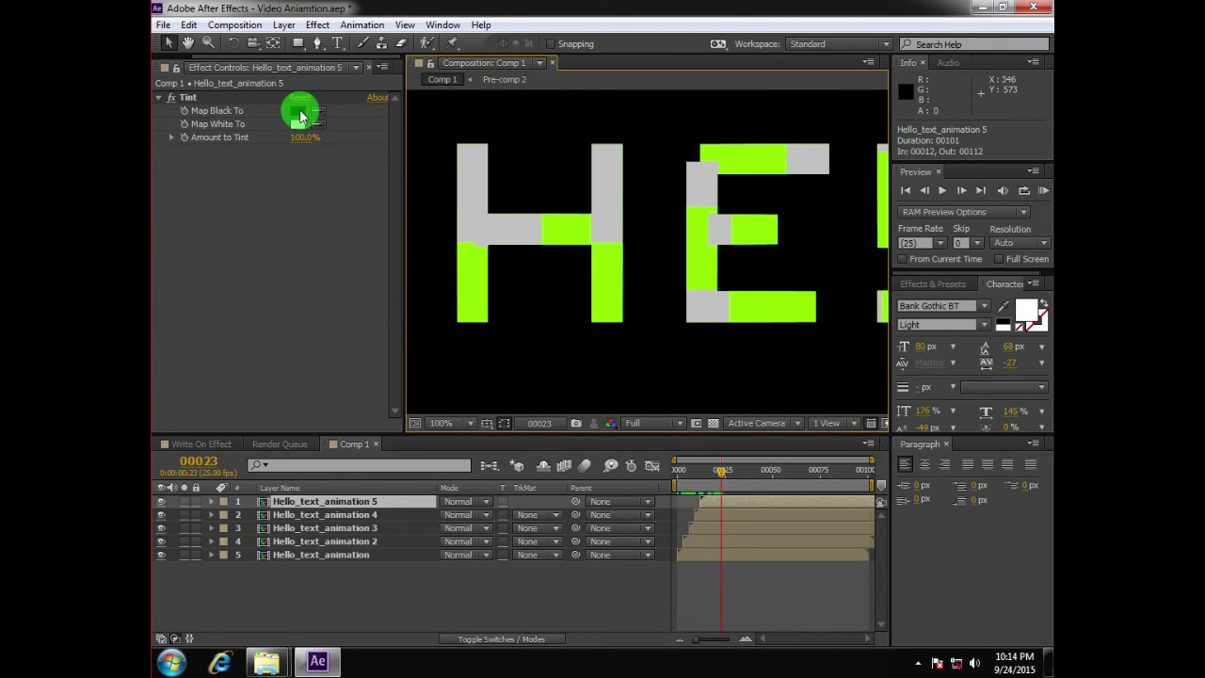
click(299, 112)
drag(315, 474, 154, 310)
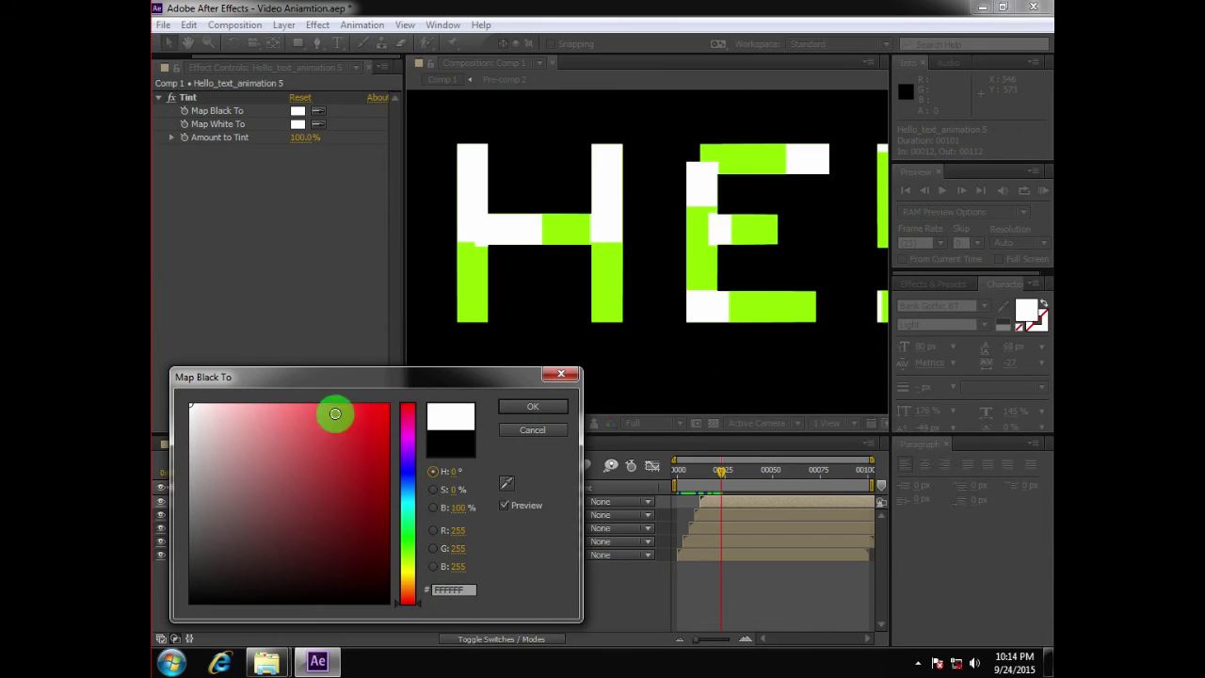
click(523, 409)
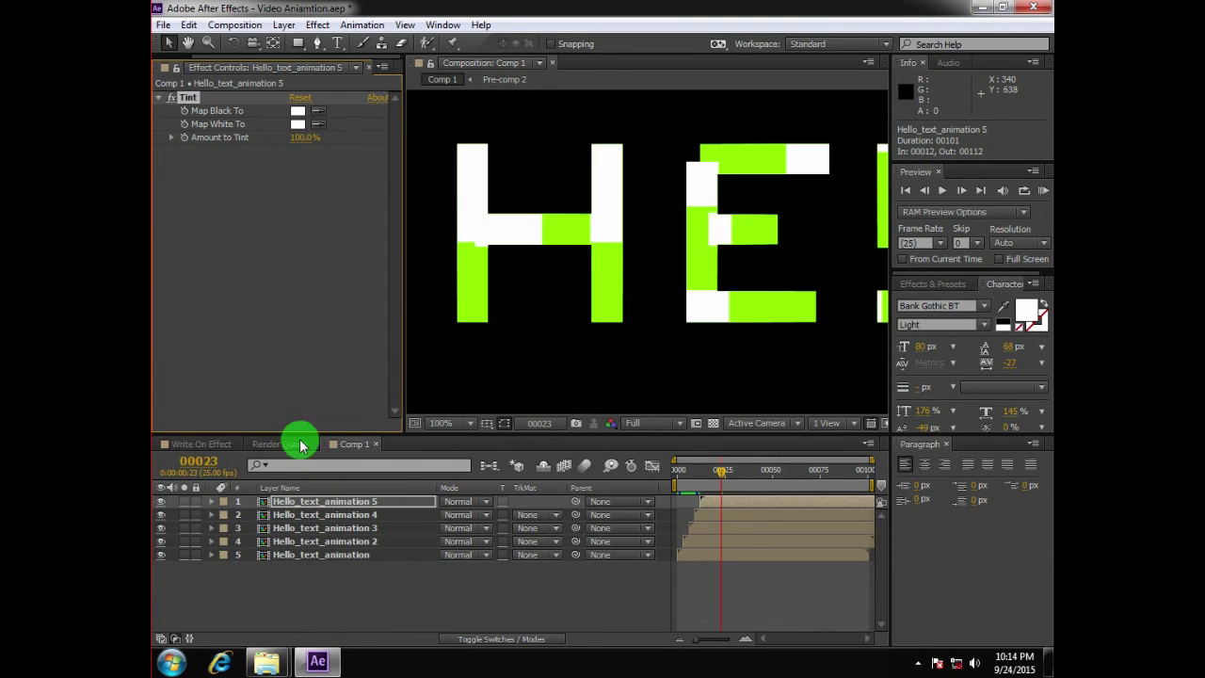
- Copy the Tint effect from Hello_text_animation 5 onto the Hello_text_animation 4 layer
click(325, 515)
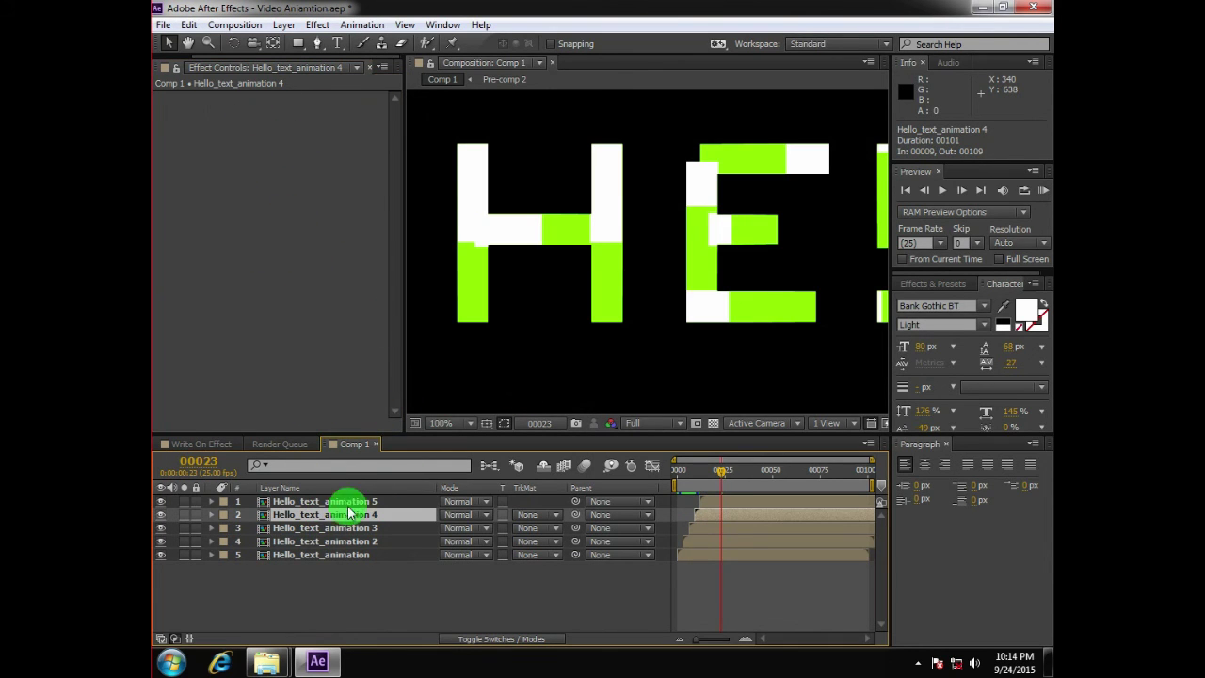
click(334, 501)
click(193, 100)
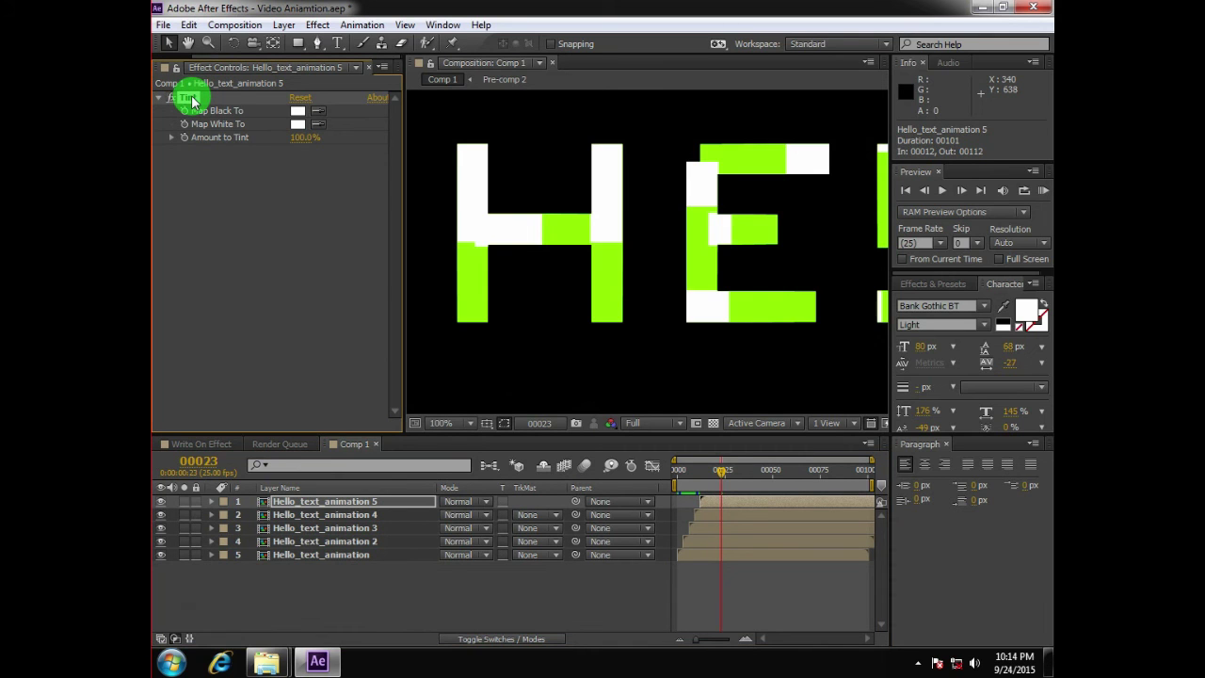
click(320, 515)
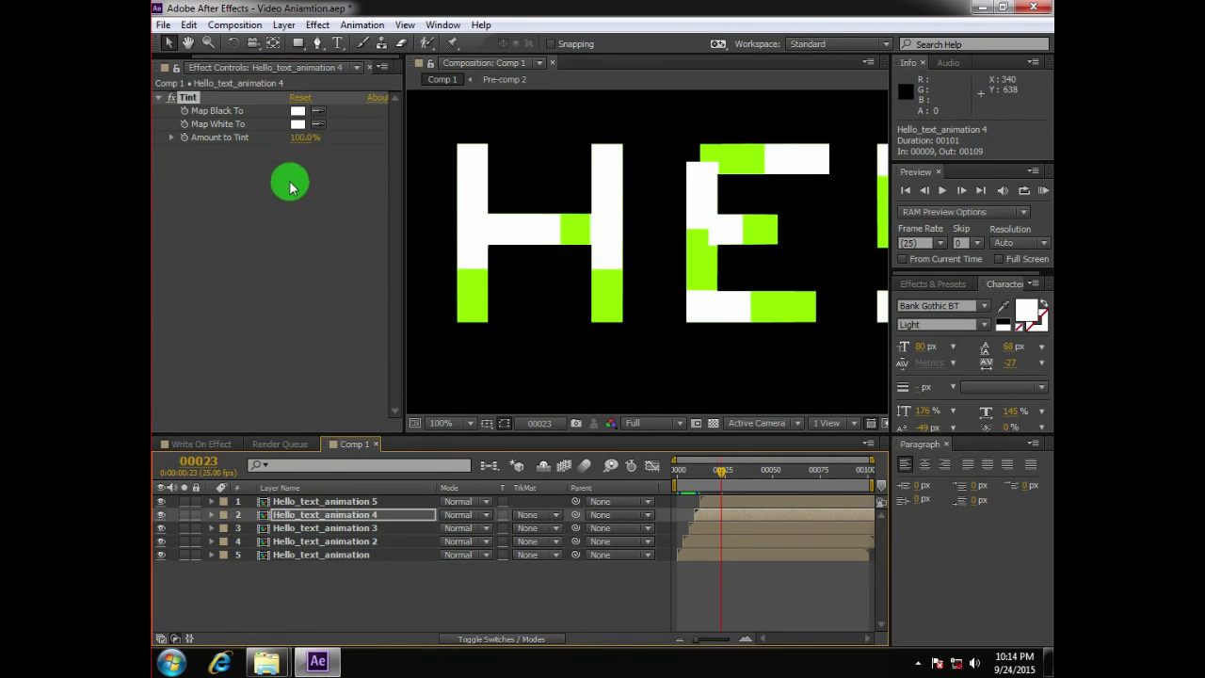
- Set both Map Black To and Map White To of the Hello_text_animation 4 Tint to red (FF0000)
click(298, 111)
drag(379, 548, 422, 371)
click(529, 429)
click(533, 409)
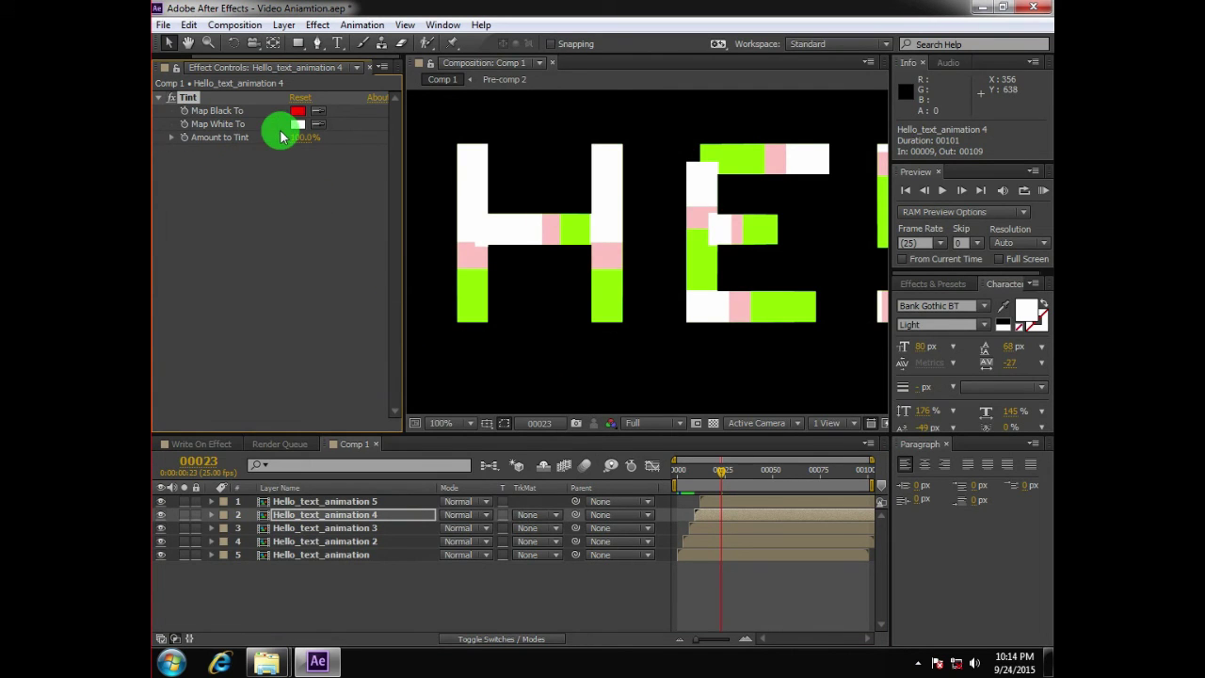
click(296, 124)
click(506, 483)
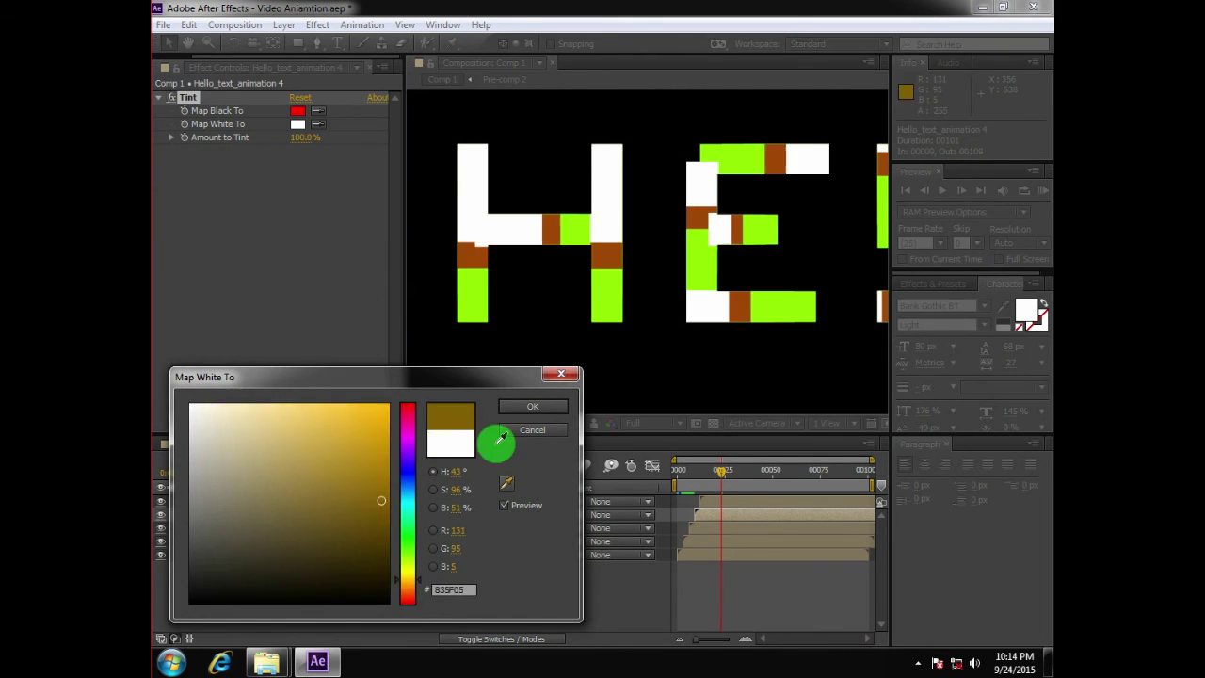
click(300, 111)
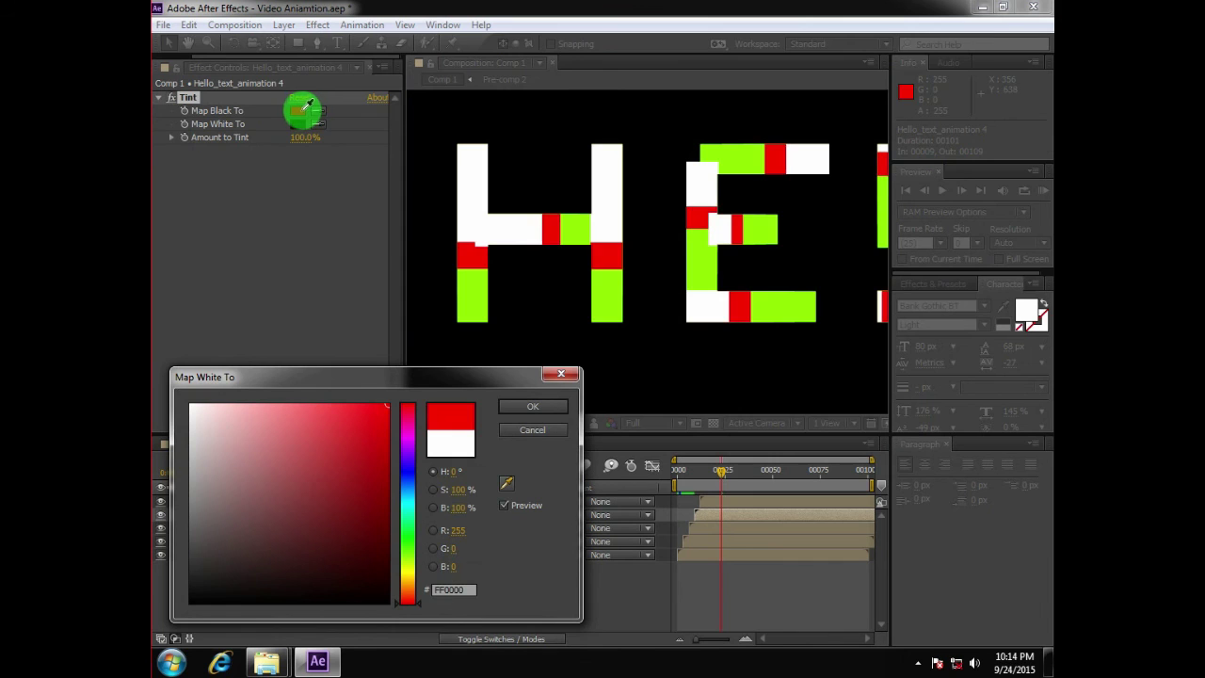
click(533, 406)
- Paste the Tint effect onto Hello_text_animation 3 and set its Map Black To color to bright green (30FF00)
click(318, 529)
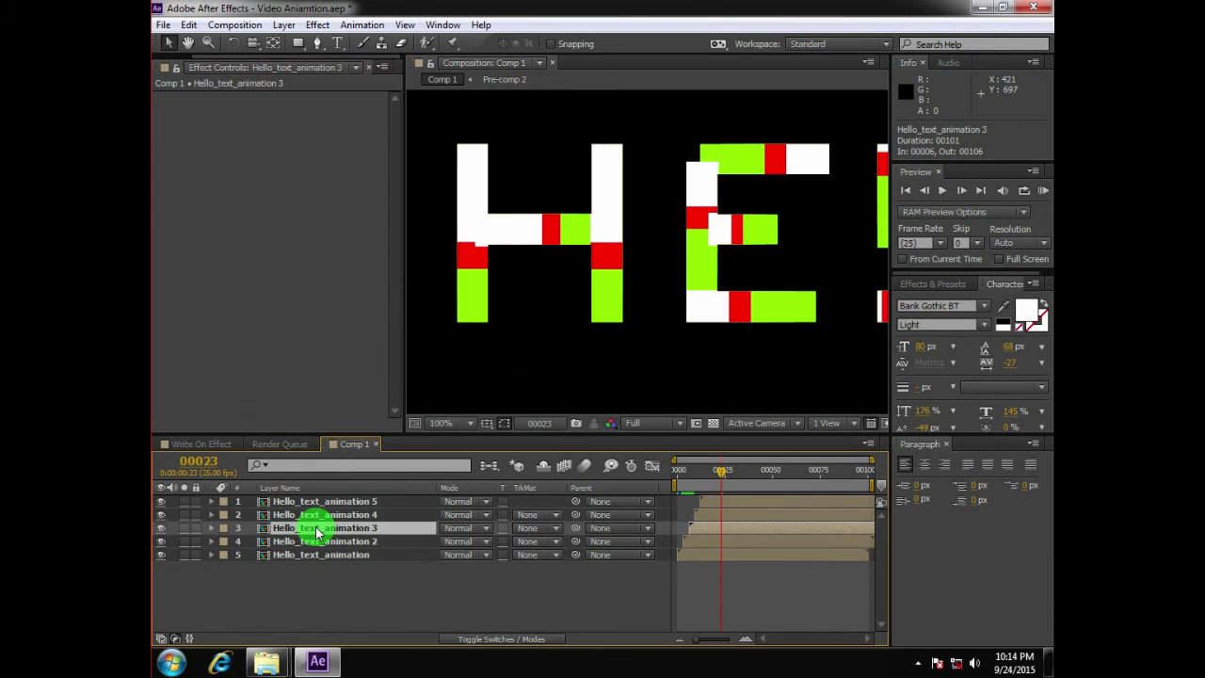
key(ctrl+v)
click(298, 111)
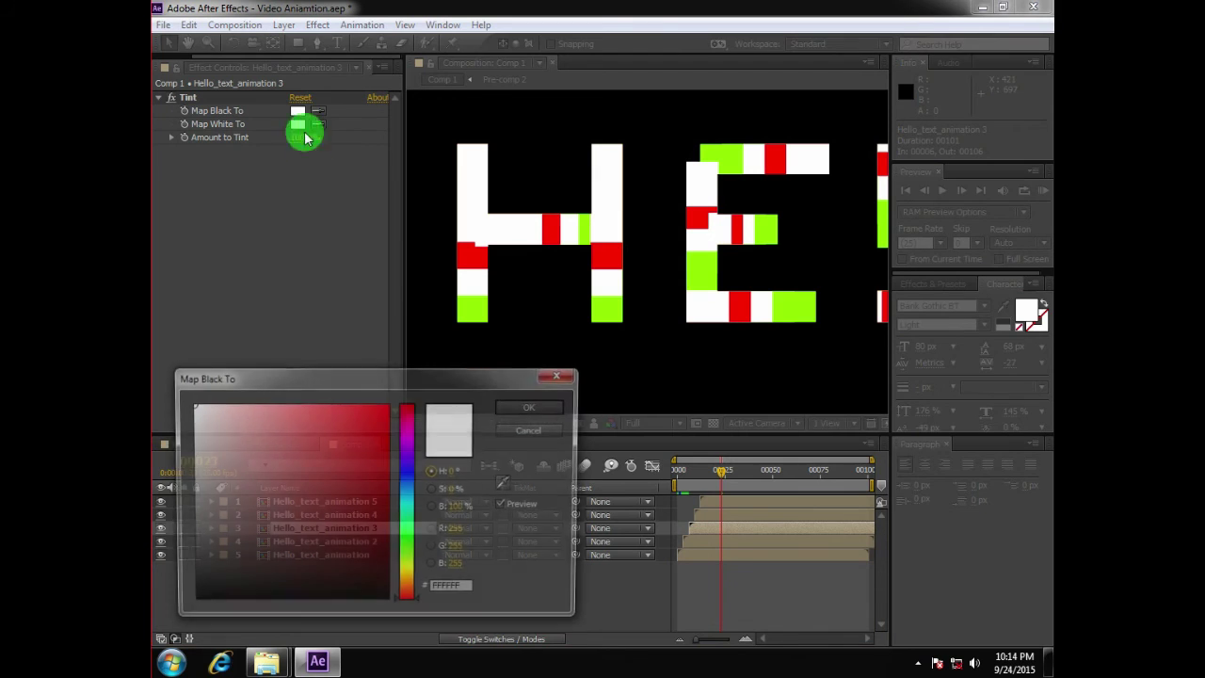
drag(409, 565, 408, 551)
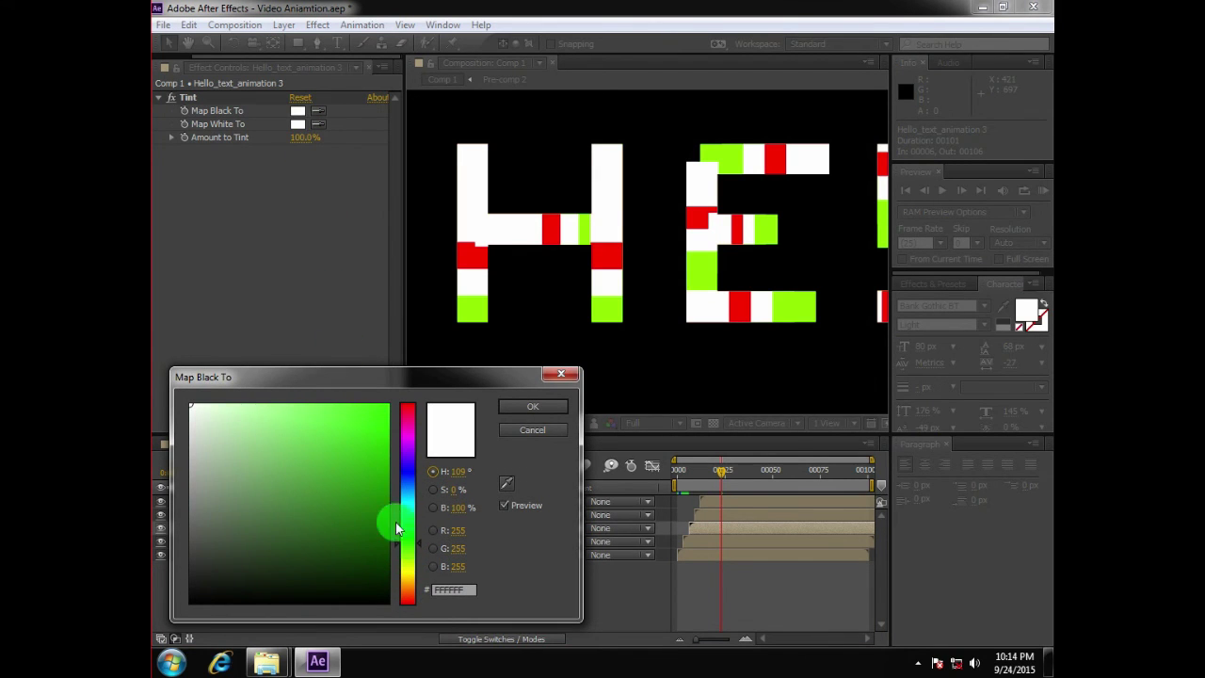
drag(386, 477, 388, 407)
click(517, 407)
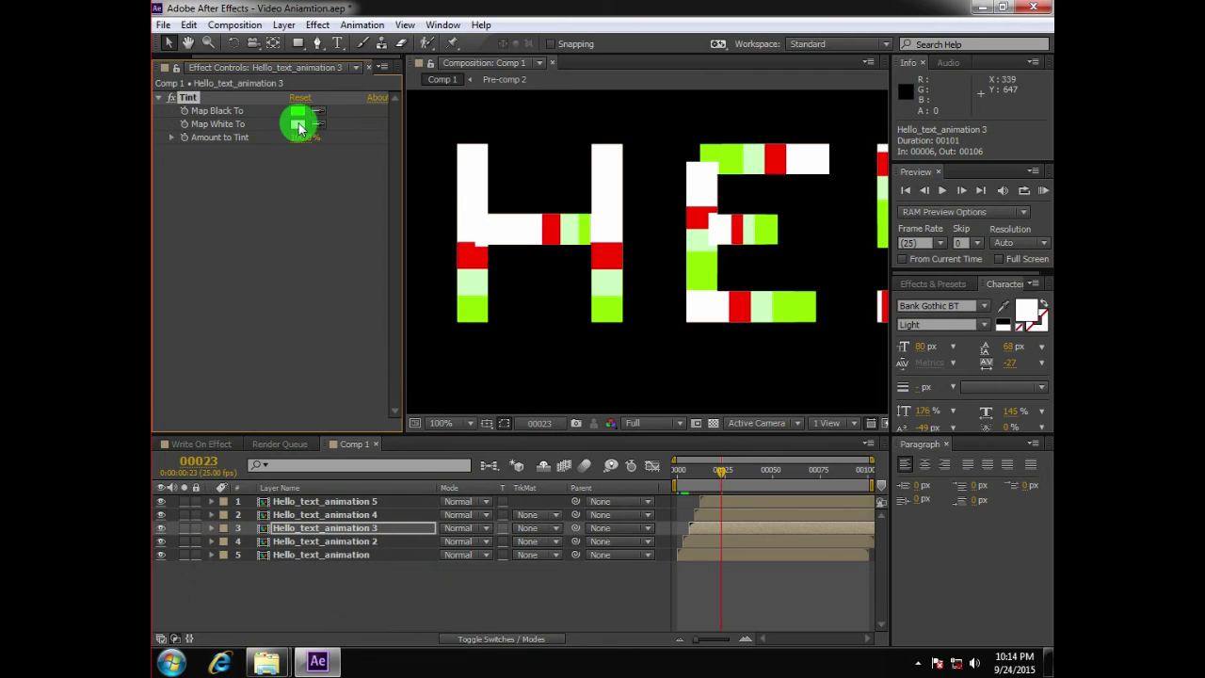
- Match Map White To on Hello_text_animation 3 to the green of Map Black To (30FF00) by sampling it
click(298, 127)
click(505, 483)
click(299, 110)
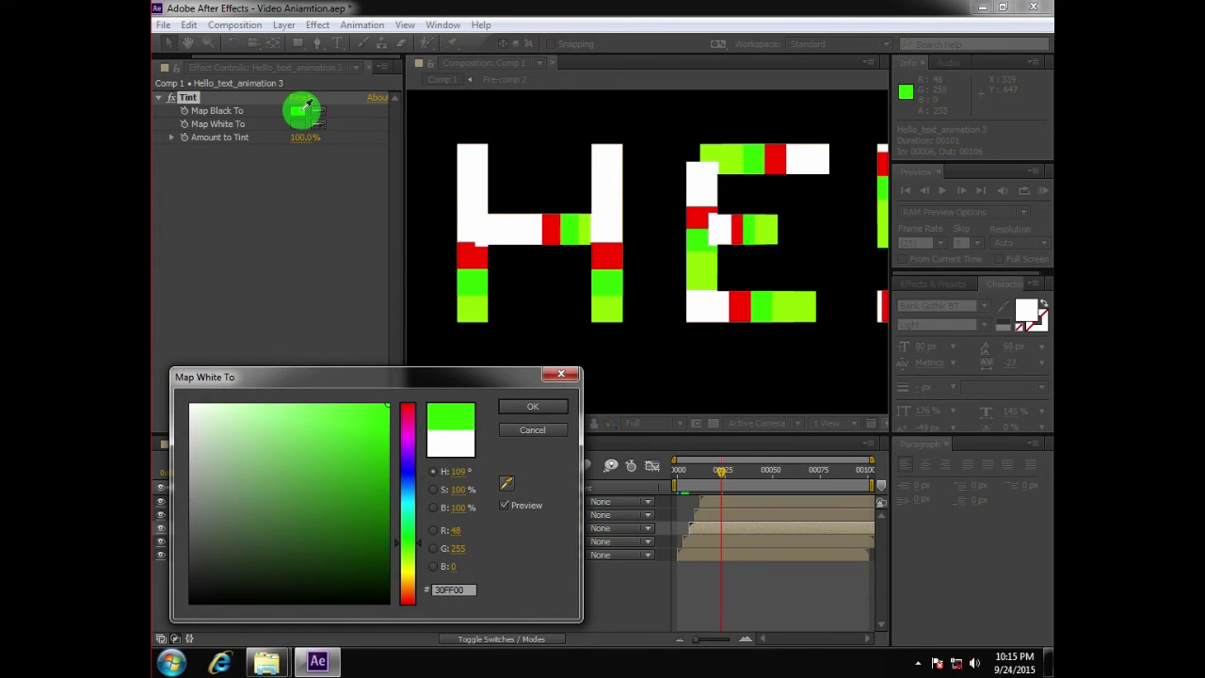
click(527, 405)
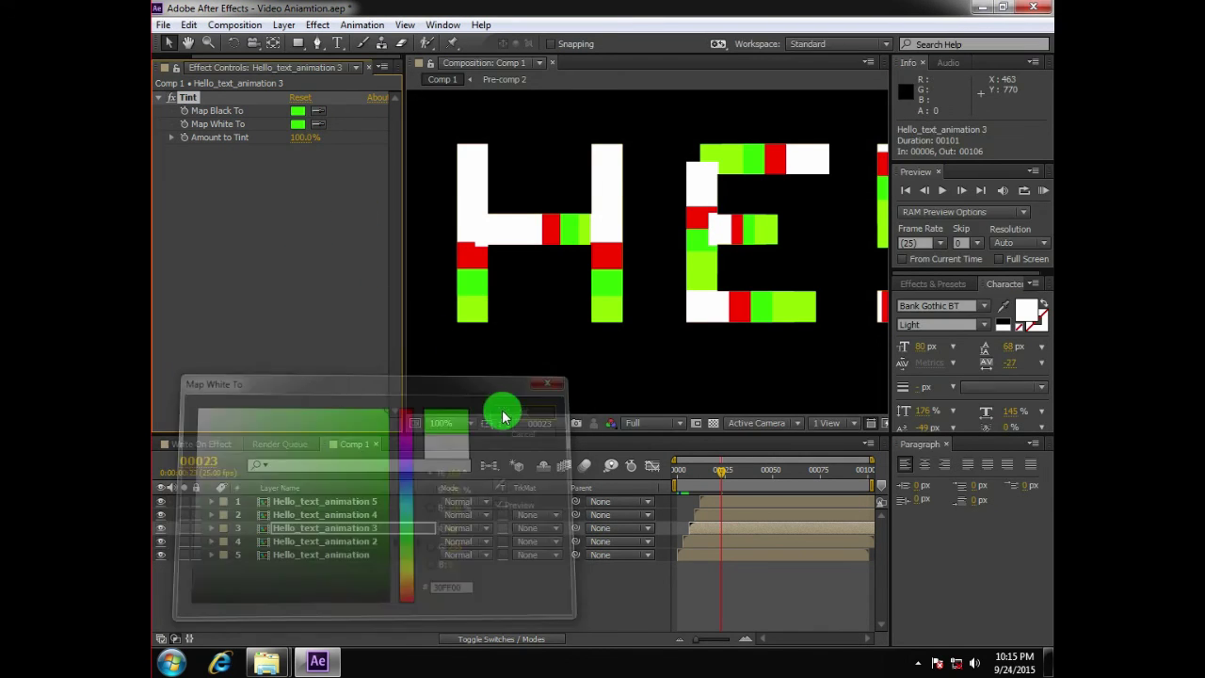
- Paste the Tint effect onto Hello_text_animation 2 and set its Map Black To color to cyan (00D2FF)
click(306, 541)
key(ctrl+alt+shift+e)
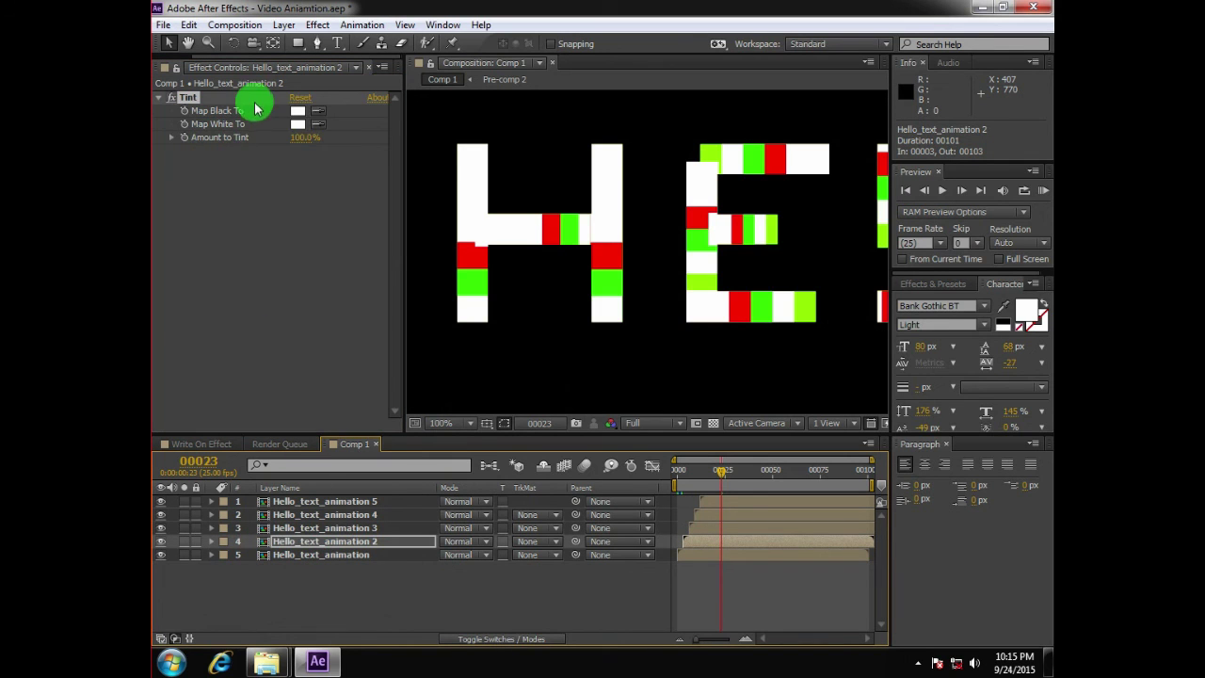
click(297, 111)
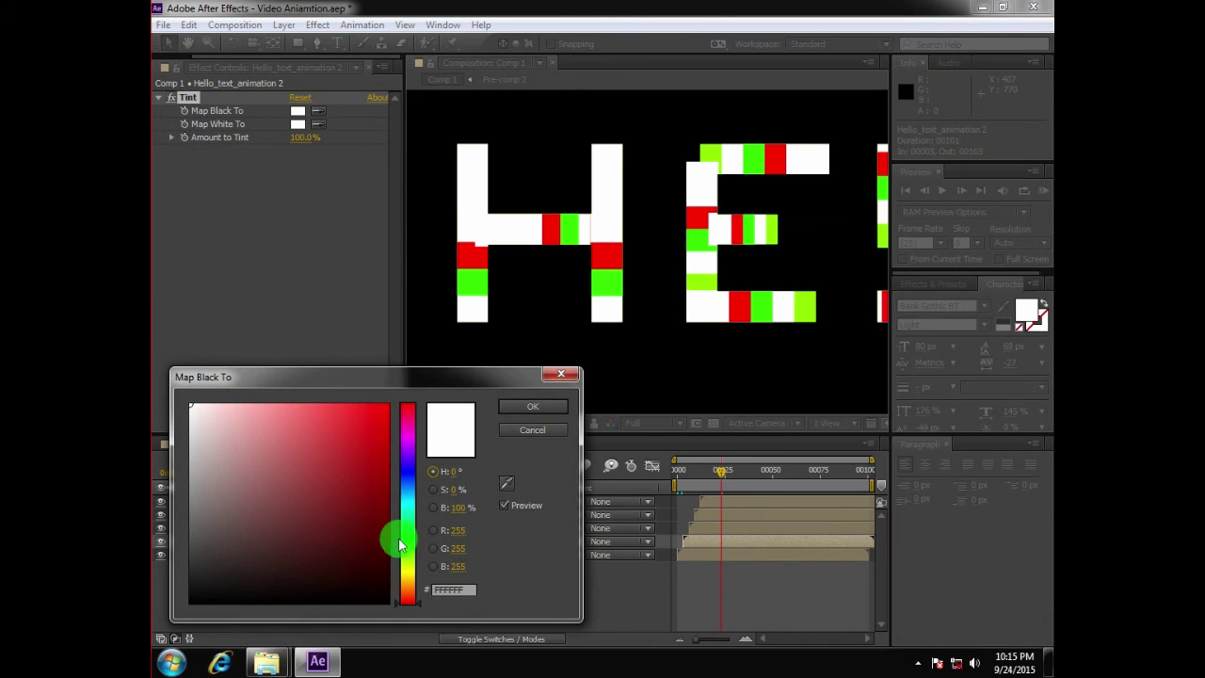
drag(408, 586, 411, 498)
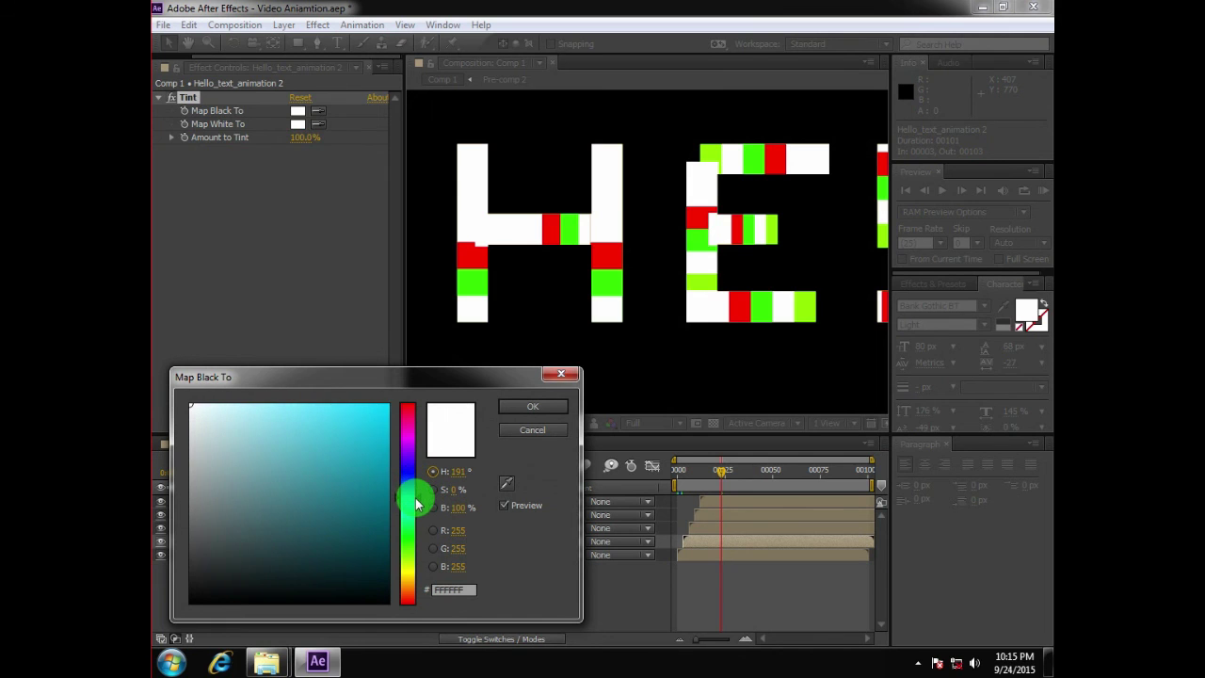
click(392, 401)
click(514, 406)
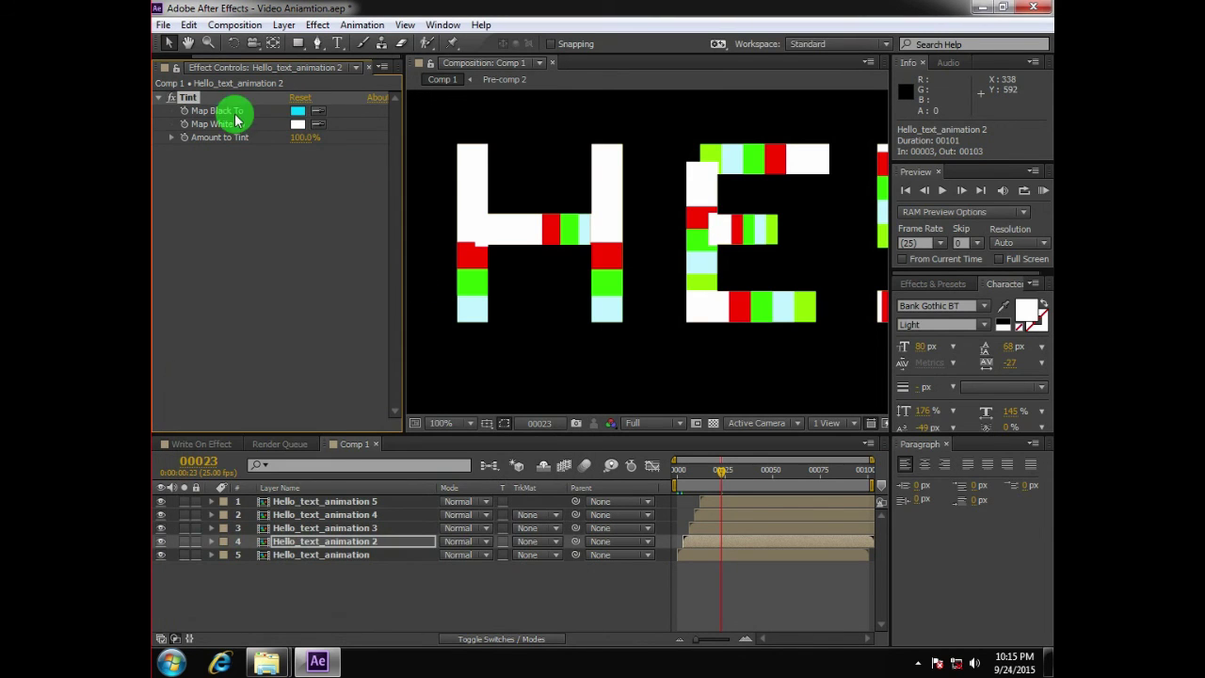
- Match Map White To on Hello_text_animation 2 to the cyan of Map Black To (00D2FF) by sampling it
click(296, 126)
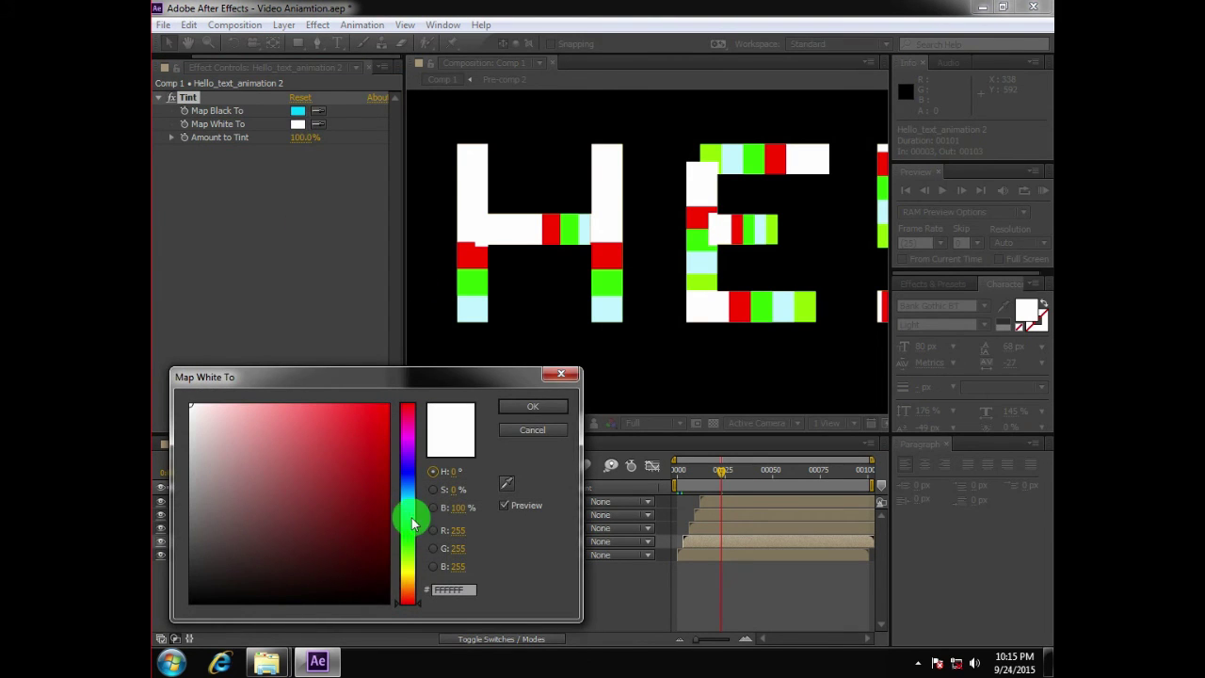
click(507, 483)
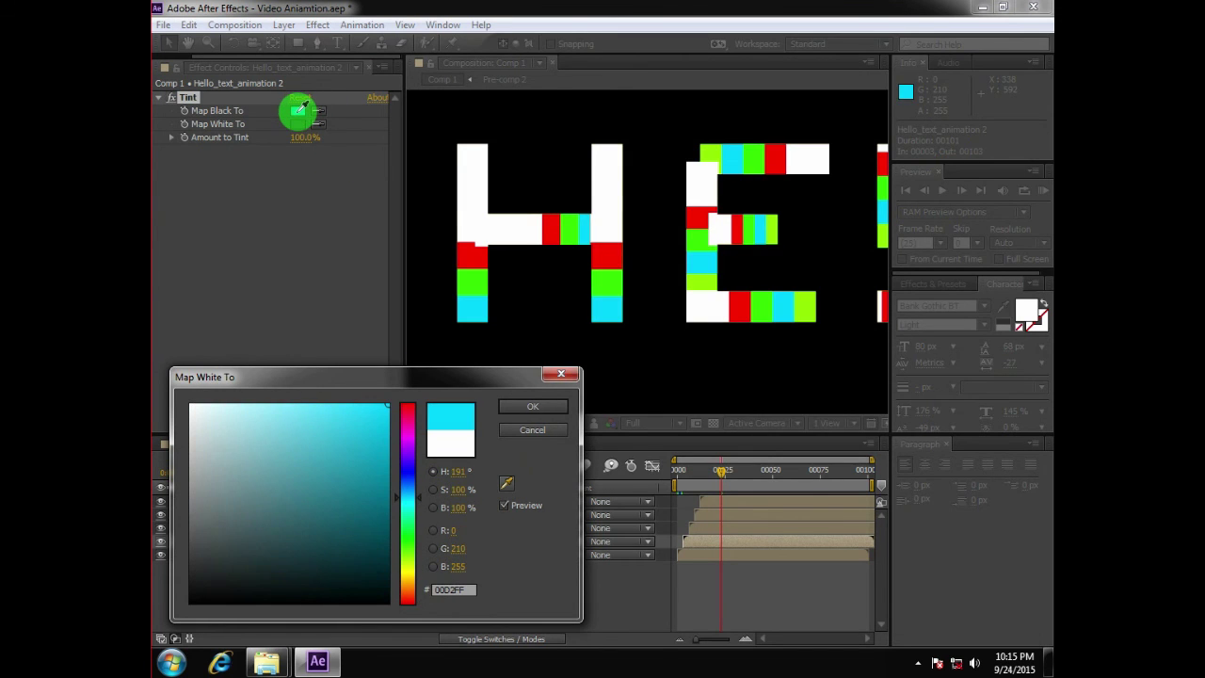
click(298, 115)
click(523, 406)
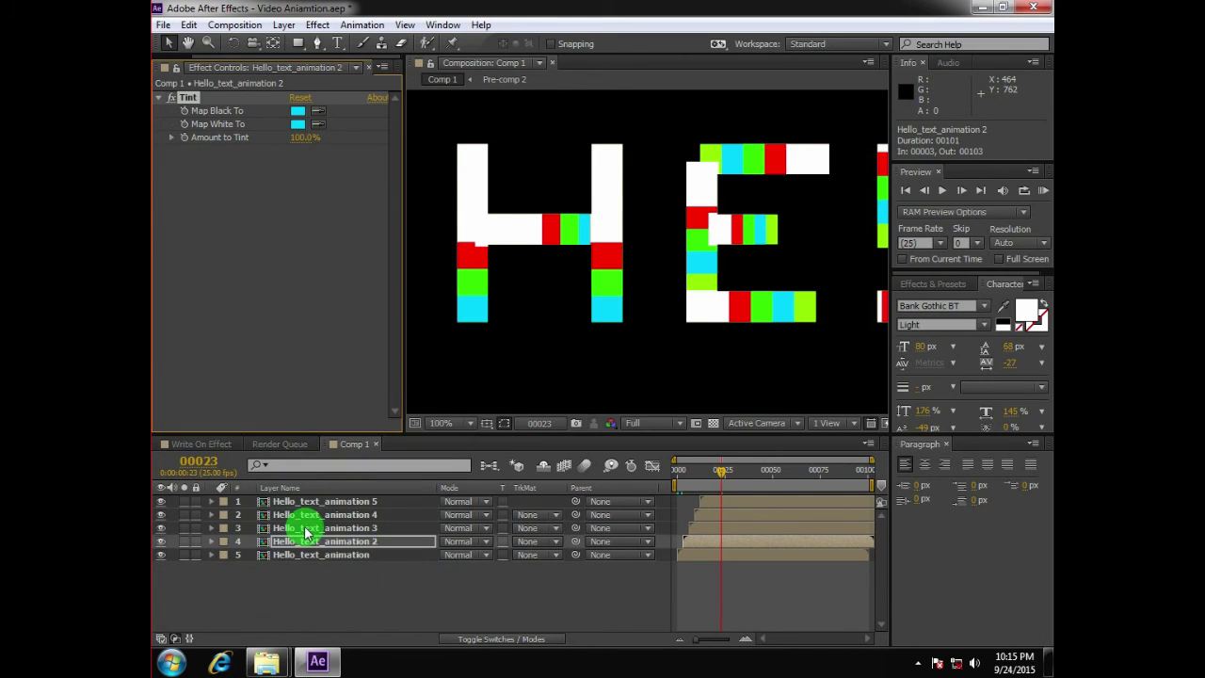
- Select the original Hello_text_animation layer and preview the colored animation from the start in a maximized composition view
click(316, 555)
drag(767, 471, 607, 462)
key(grave)
key(space)
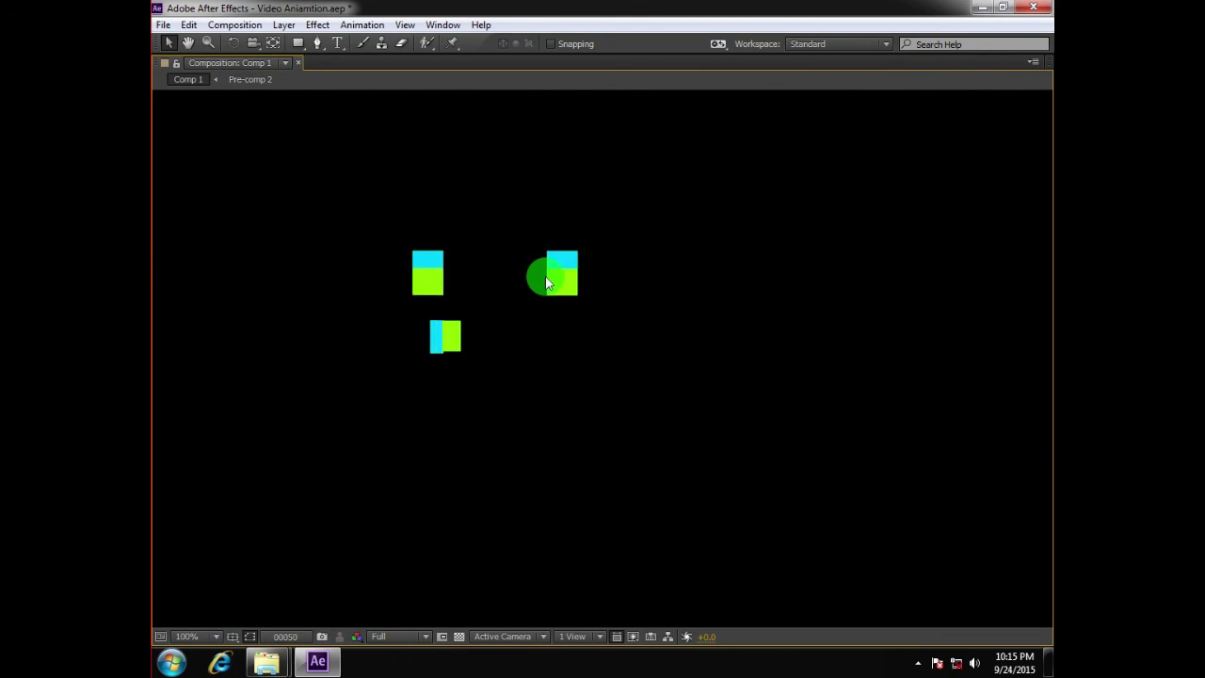
key(grave)
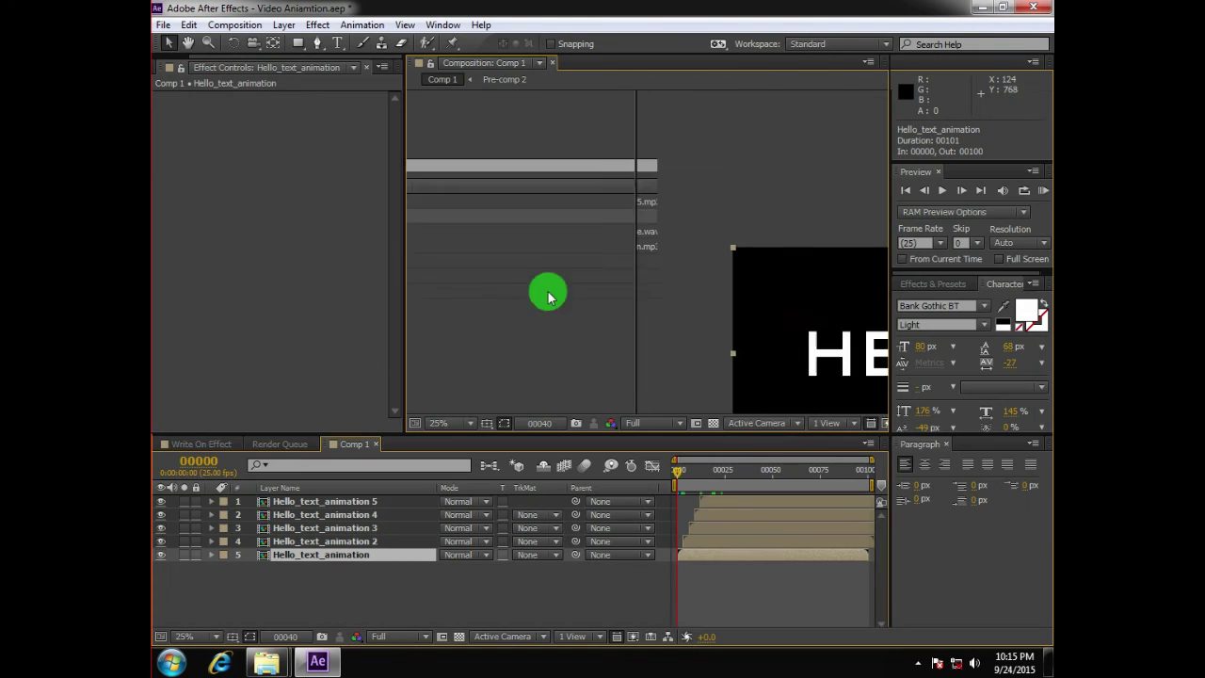
- Open Pre-comp 2, the source composition of the Hello_text_animation layer
right_click(313, 553)
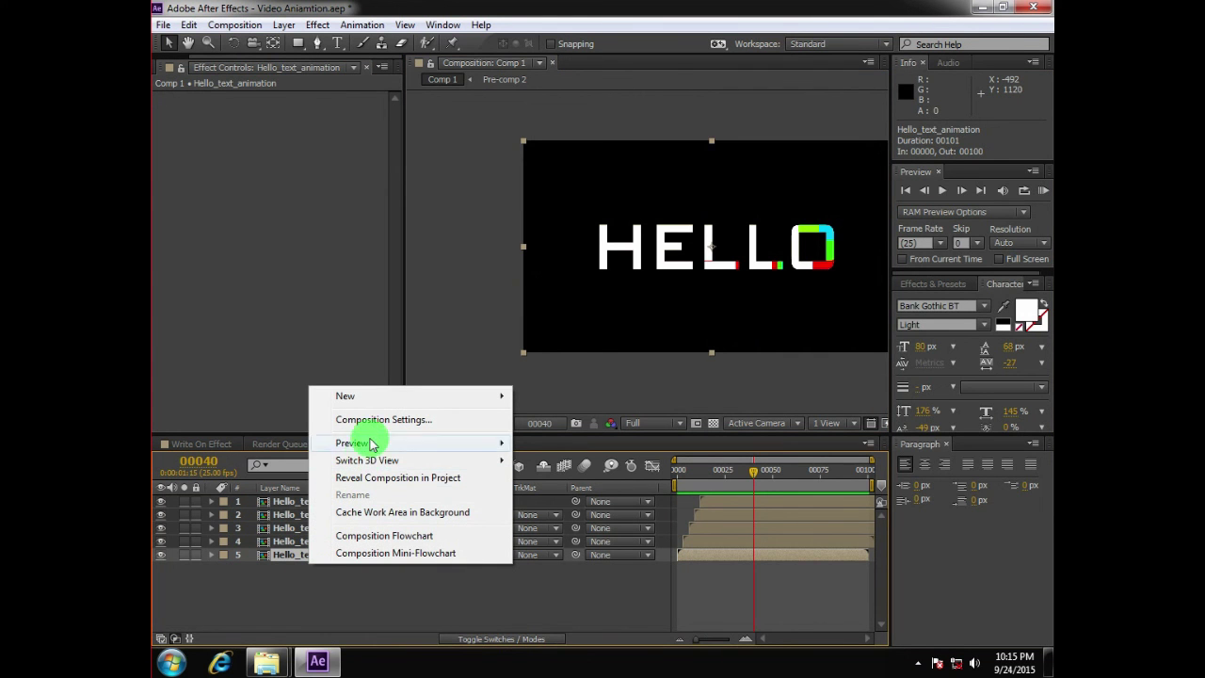
click(276, 563)
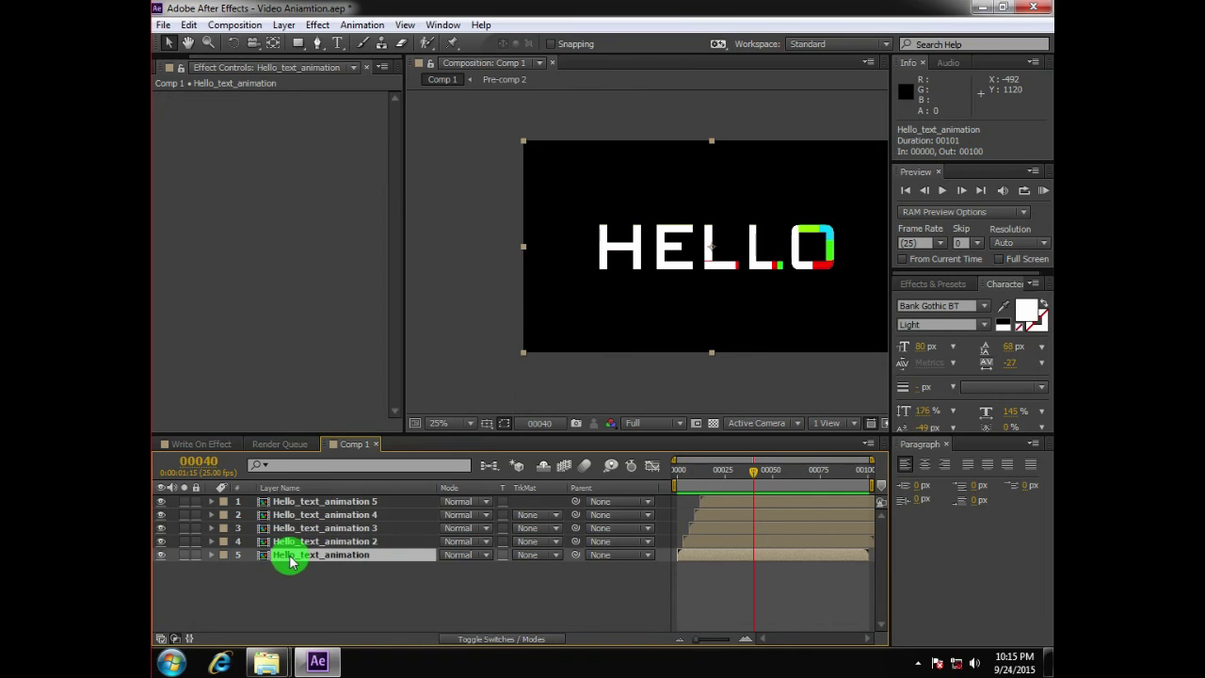
right_click(288, 557)
click(370, 344)
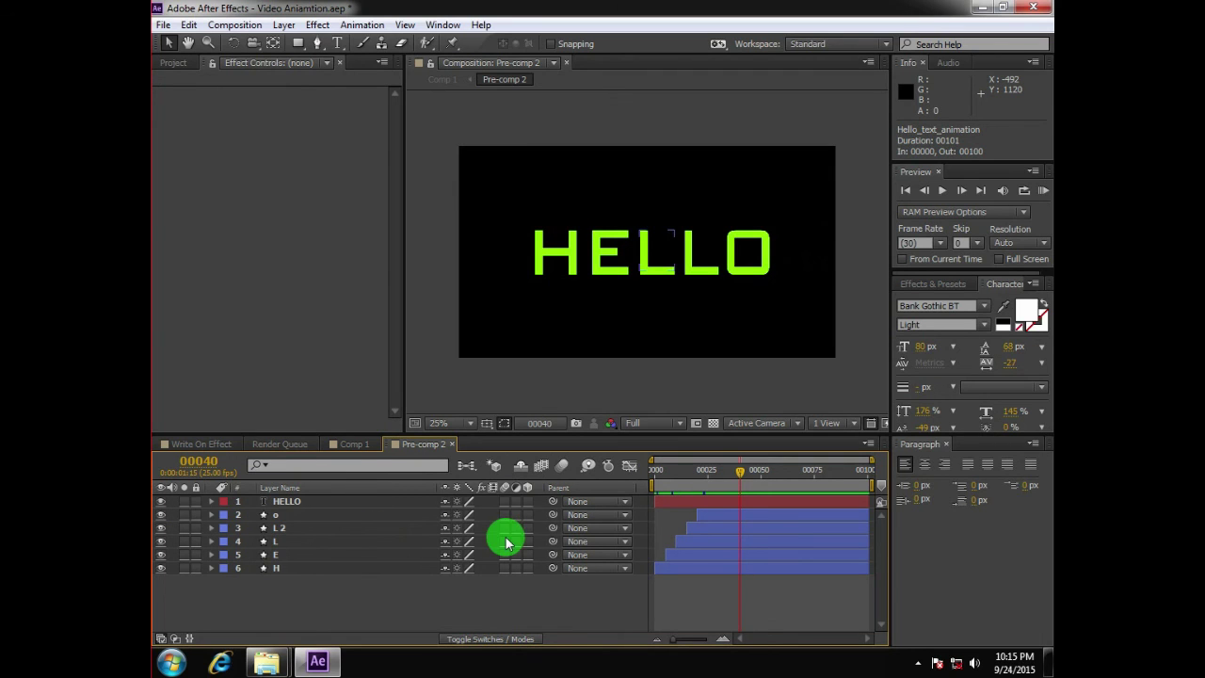
- Enable motion blur on all the layers in Pre-comp 2, check the Write On Effect composition, and return to Comp 1
drag(508, 502, 509, 539)
click(162, 443)
click(576, 271)
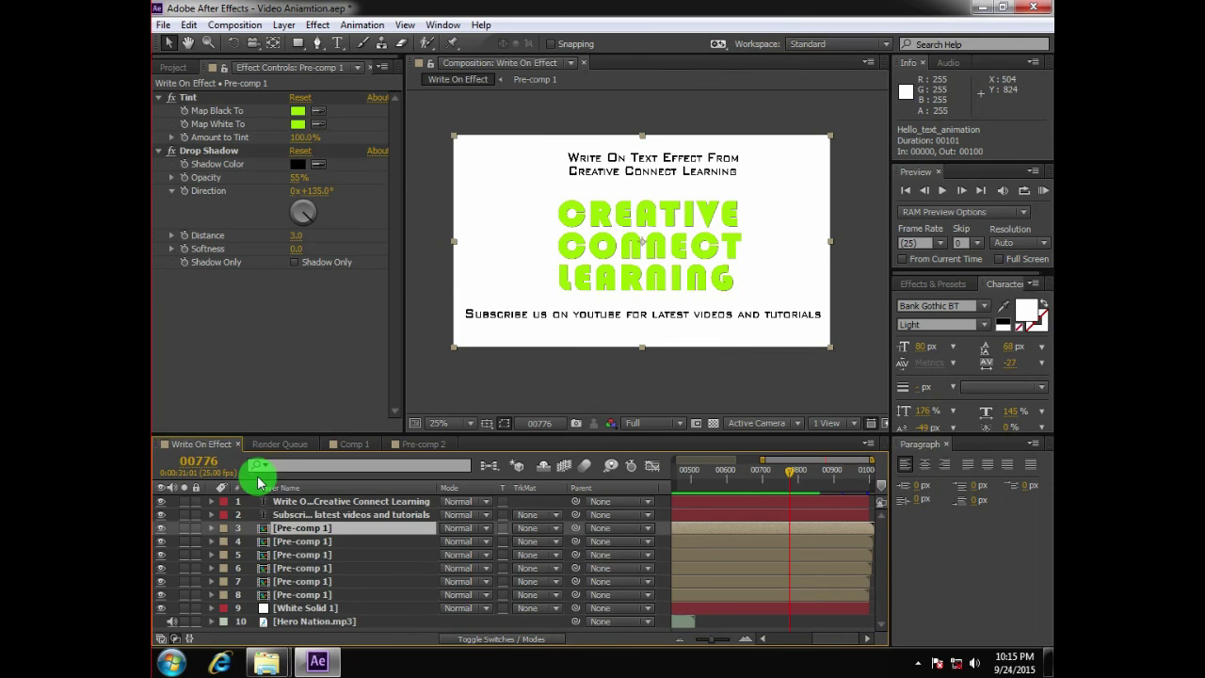
click(280, 443)
click(355, 444)
- Examine the edges of the colored HELLO letters up close in Comp 1, moving the current time back to frame 26
scroll(791, 299, up, 1)
key(space)
drag(789, 282, 420, 280)
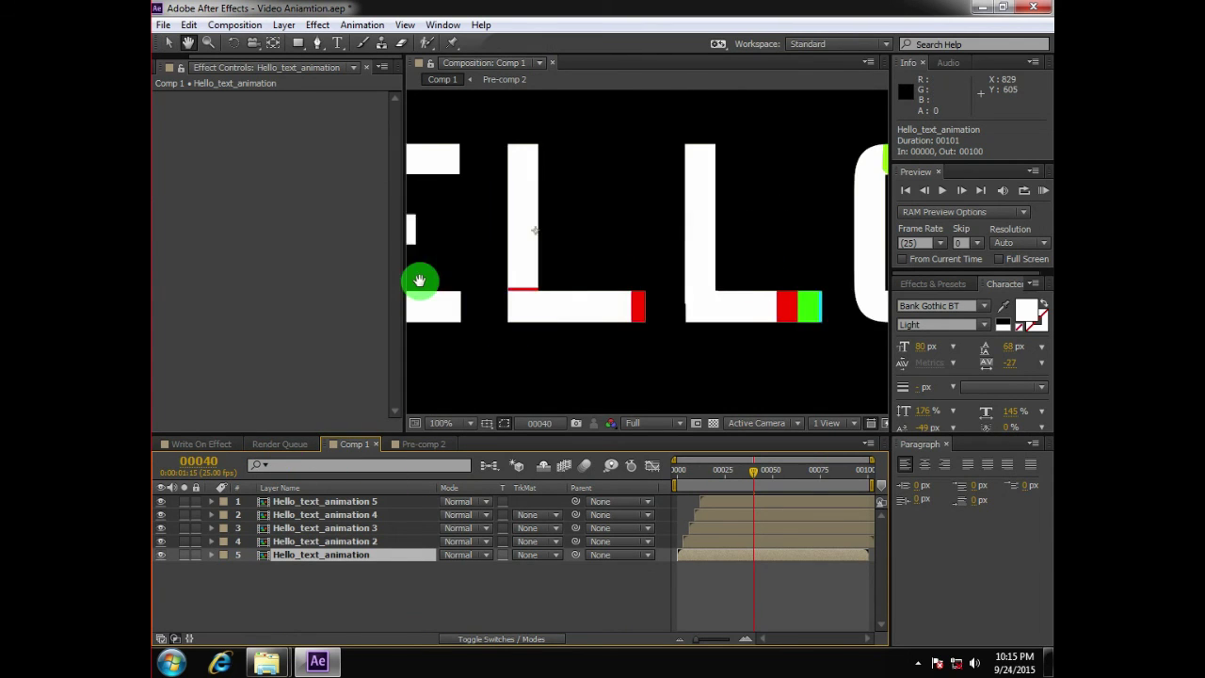
drag(844, 294, 611, 323)
scroll(769, 274, up, 1)
drag(769, 282, 612, 365)
drag(750, 470, 727, 475)
- Look at the letters in Pre-comp 2 and compare them with the whole HELLO text in Comp 1
click(418, 444)
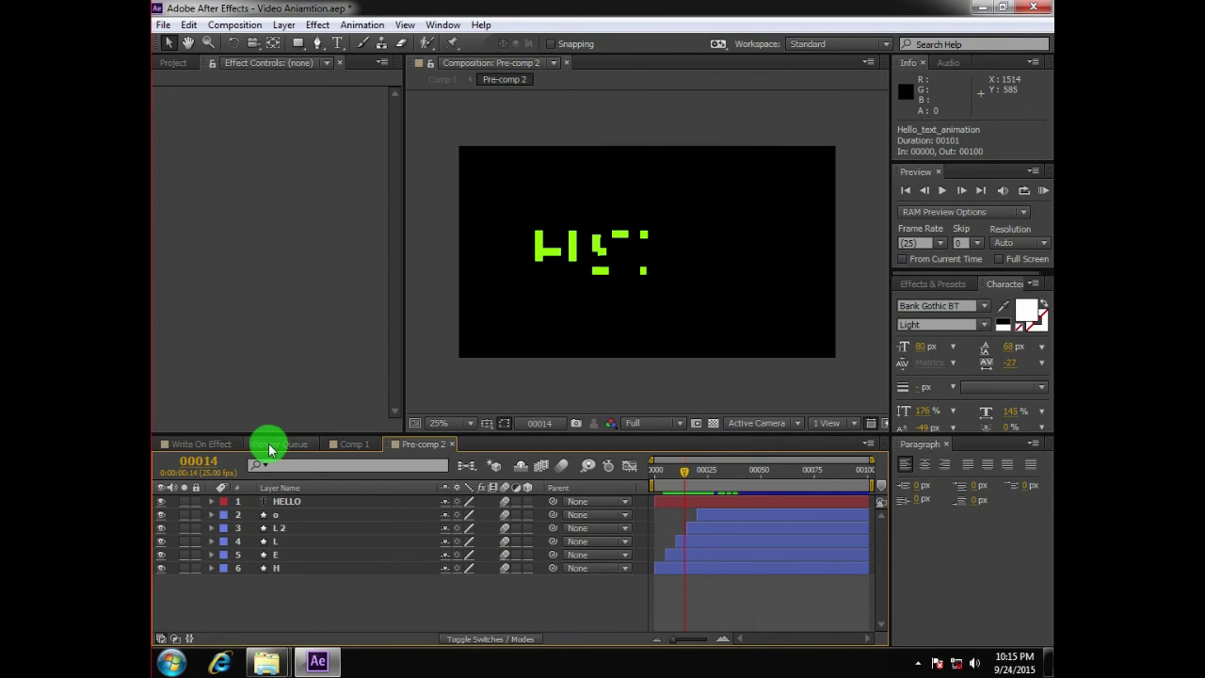
click(354, 443)
scroll(563, 330, down, 2)
key(space)
drag(524, 332, 681, 334)
mouse_move(604, 341)
mouse_down()
mouse_move(659, 340)
mouse_move(611, 344)
mouse_up()
scroll(658, 339, down, 1)
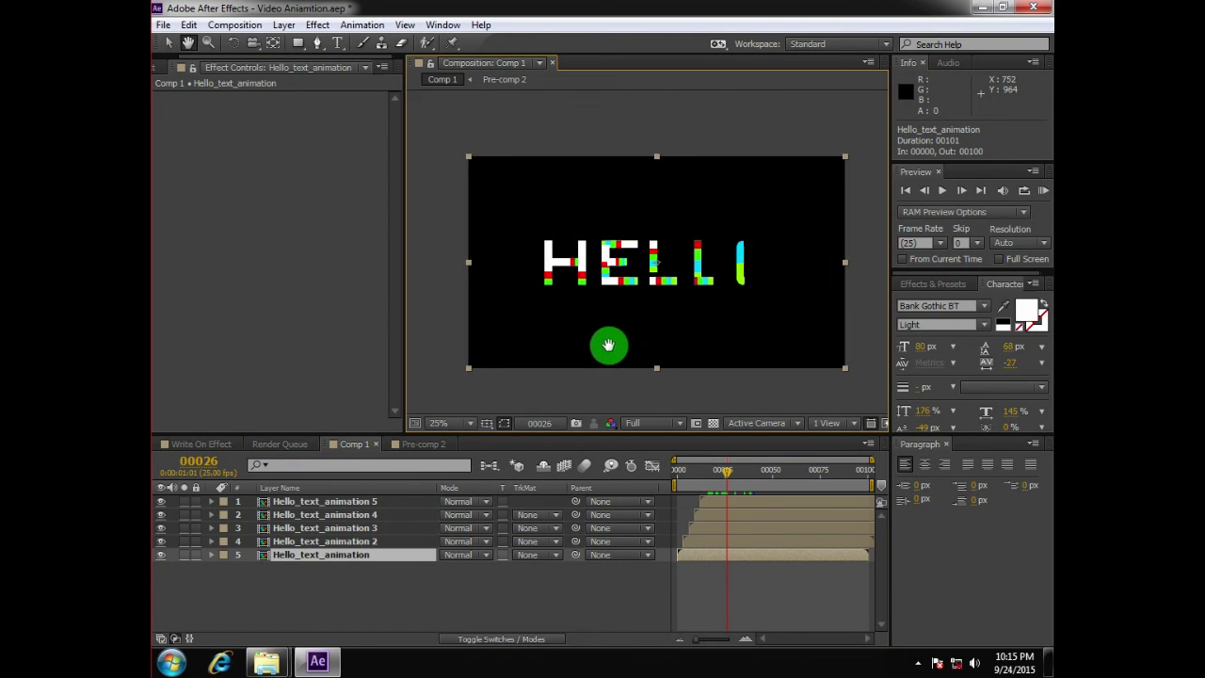
- Return the current time to frame 0 in Pre-comp 2 and preview the Comp 1 animation in a maximized composition view
click(421, 443)
drag(685, 472, 592, 472)
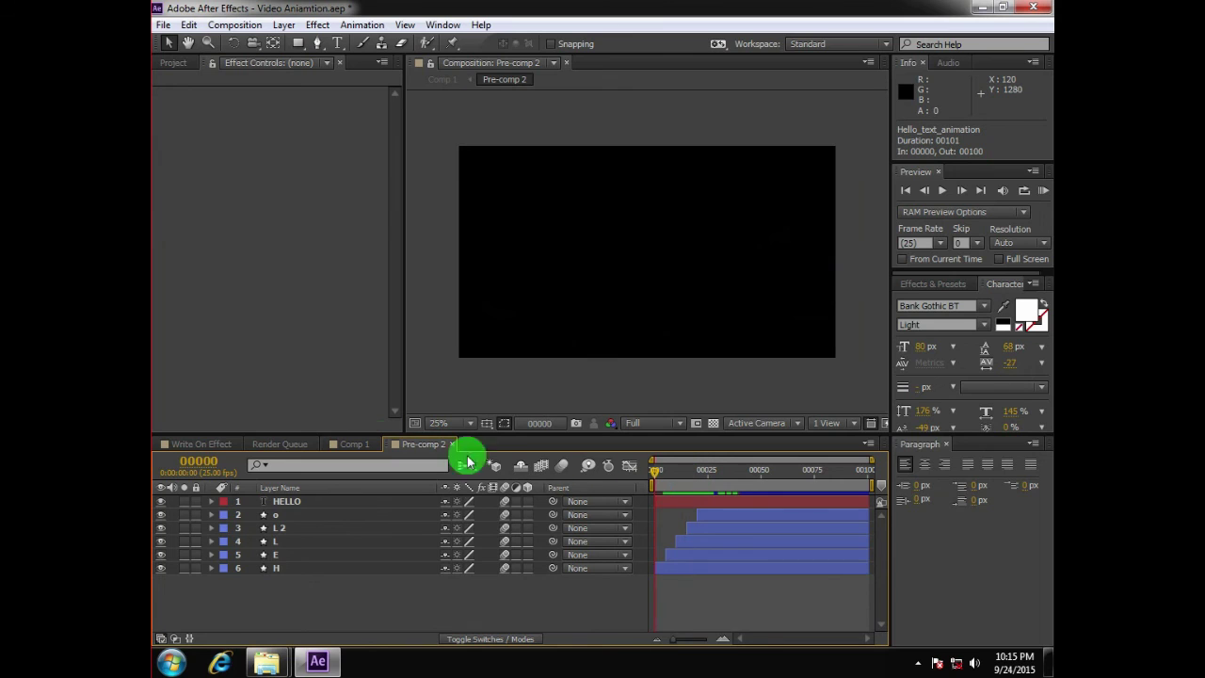
click(354, 444)
key(grave)
scroll(706, 303, up, 1)
key(space)
drag(706, 302, 690, 263)
key(space)
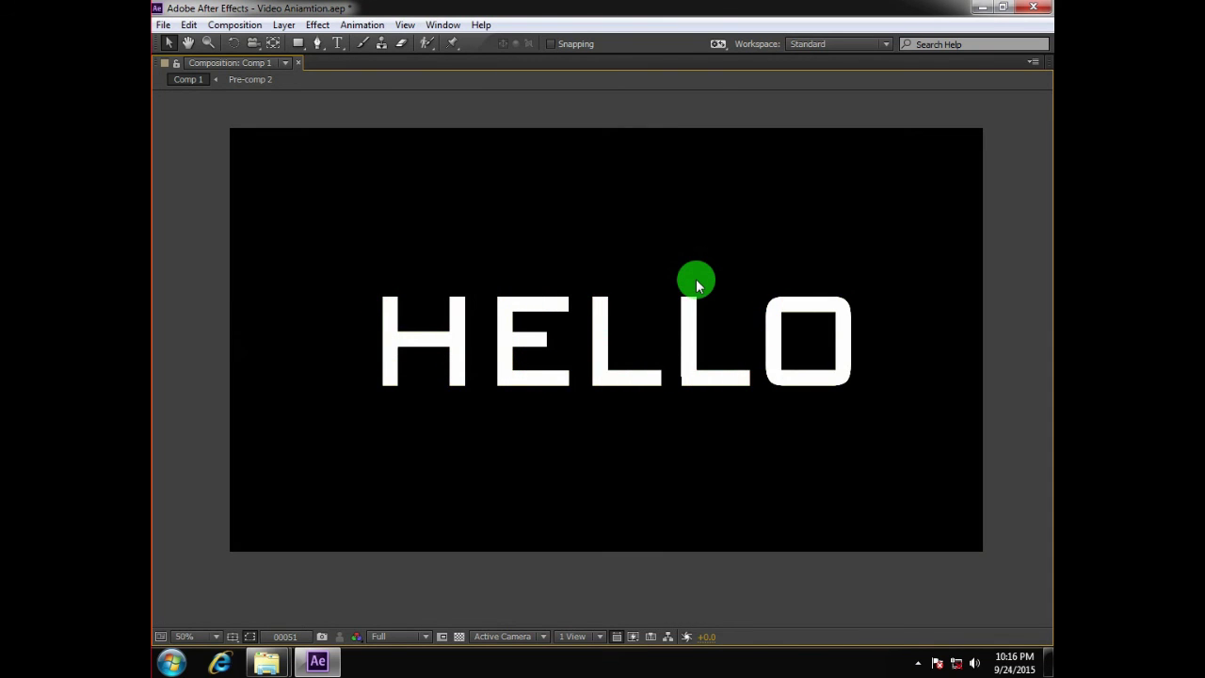
click(697, 285)
key(grave)
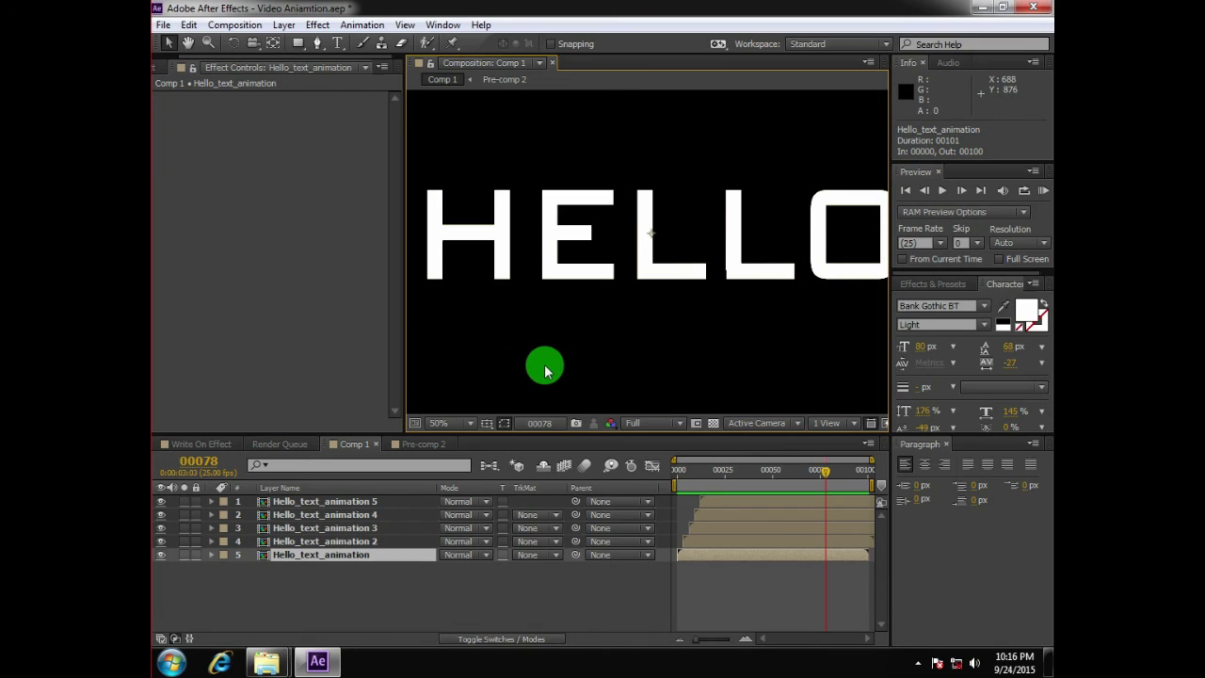